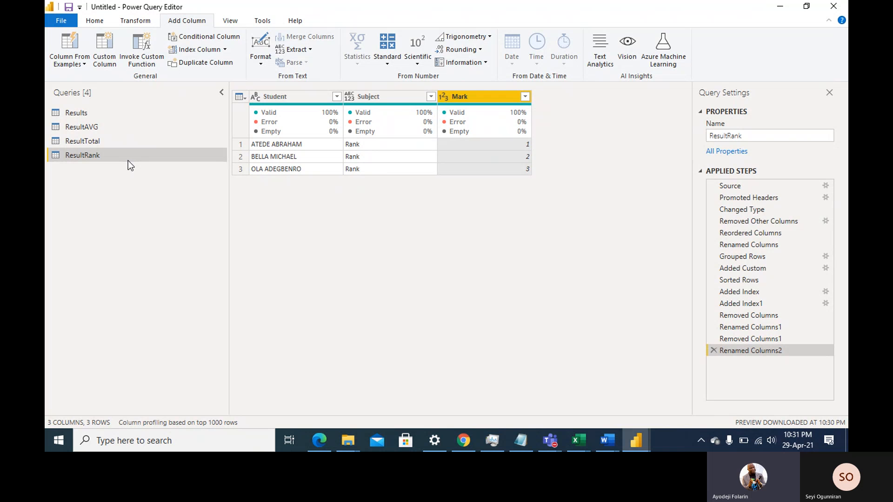
- Change the custom Subject column's formula in the ResultTotal query to "0Total"
click(102, 144)
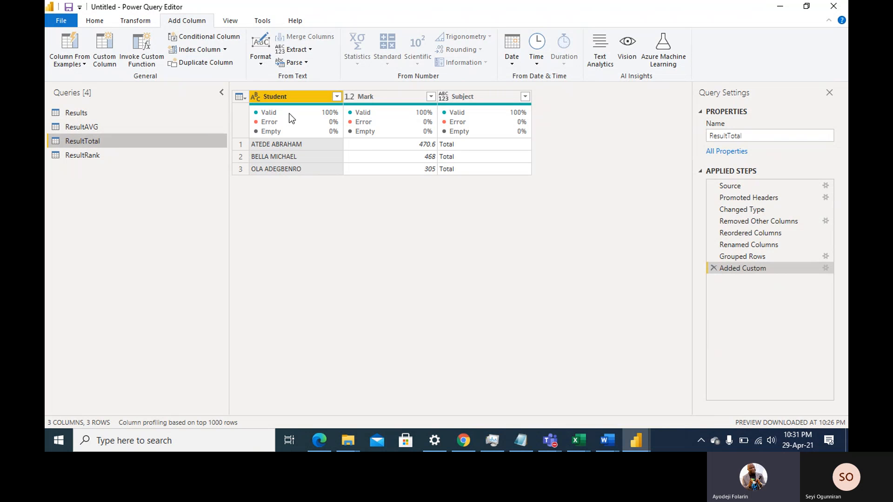
mouse_move(292, 119)
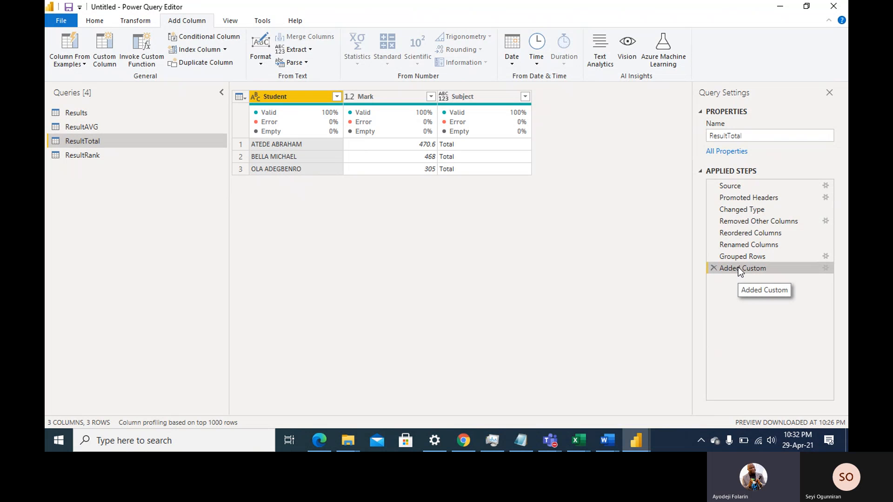
double_click(808, 267)
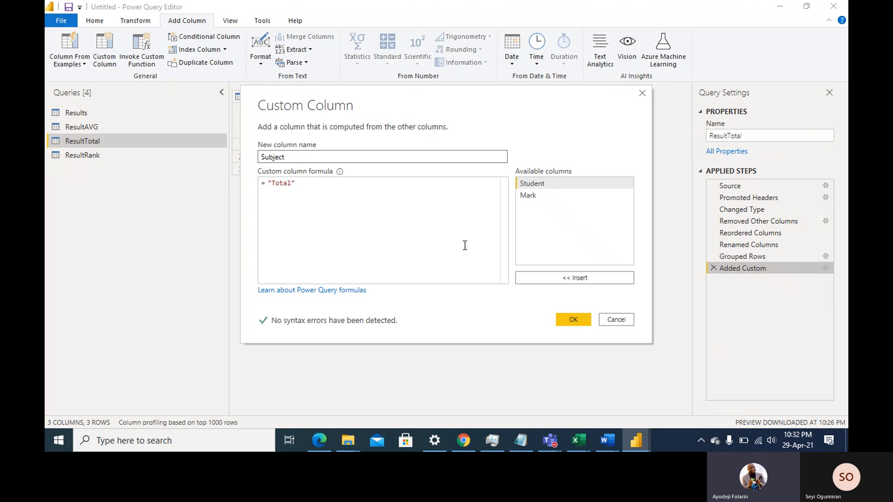
click(272, 184)
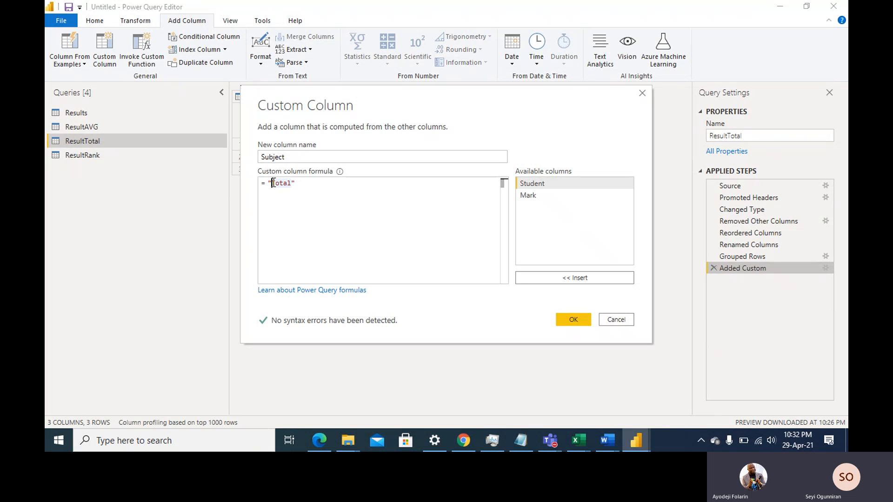
text(S)
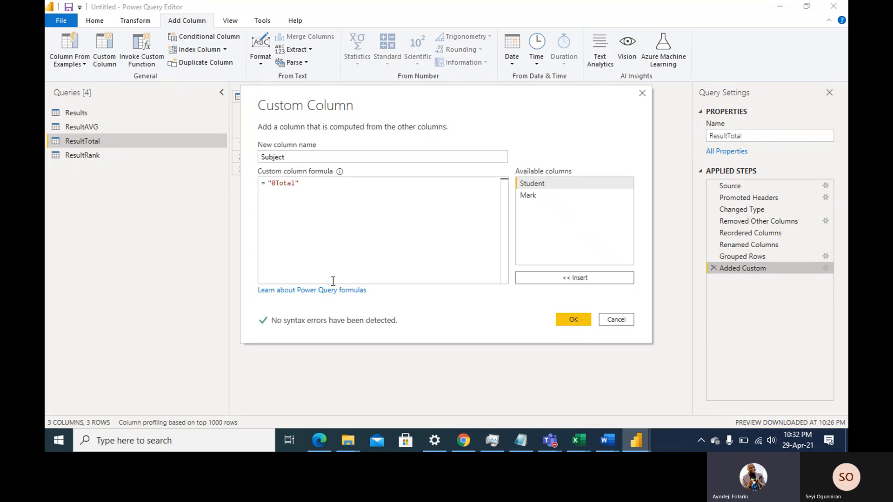
click(568, 318)
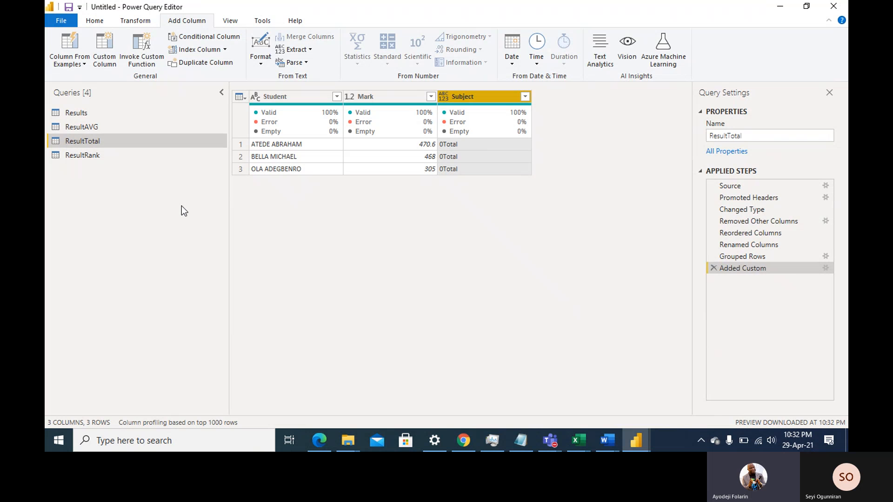
- Change the custom Avg column's formula in the ResultAVG query to "1Avg"
double_click(87, 126)
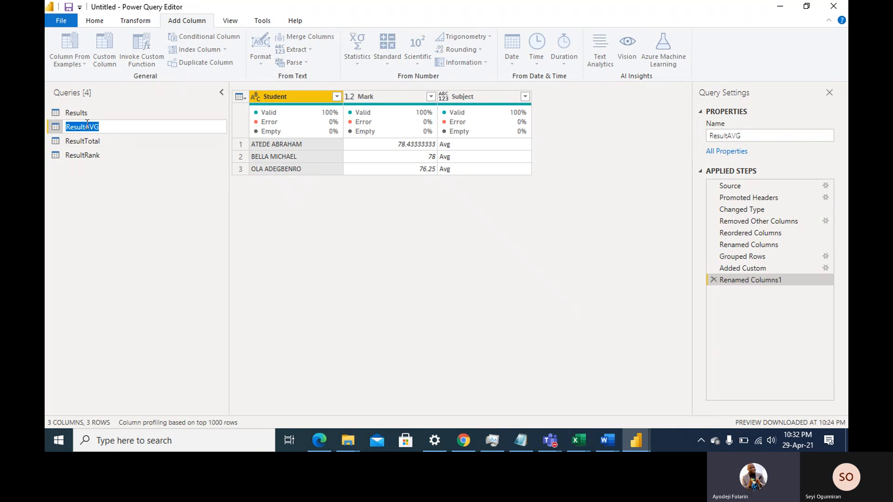
click(129, 136)
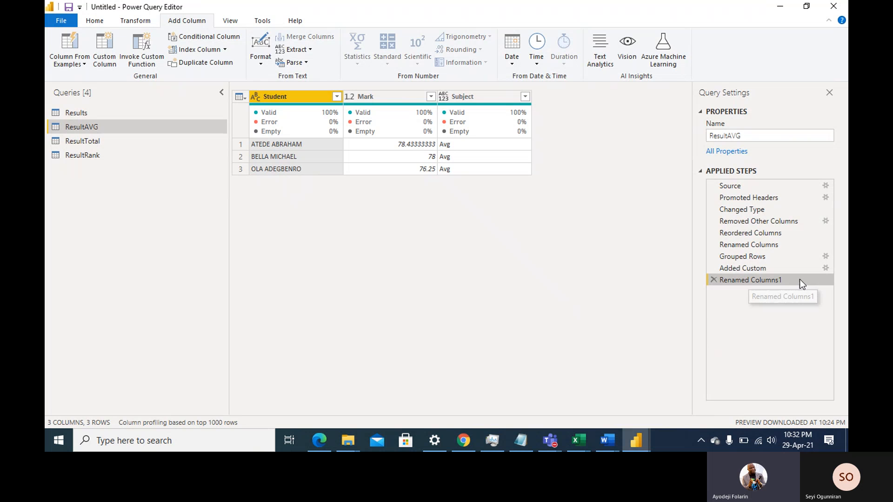
click(744, 268)
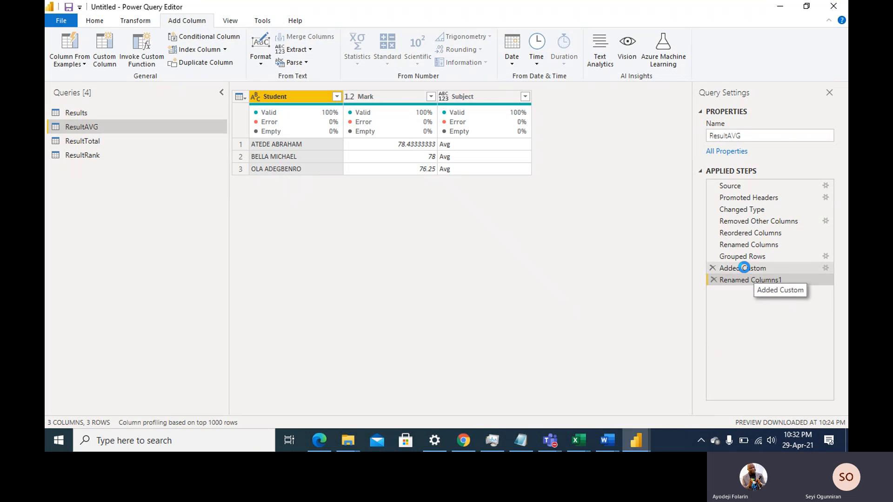
double_click(744, 268)
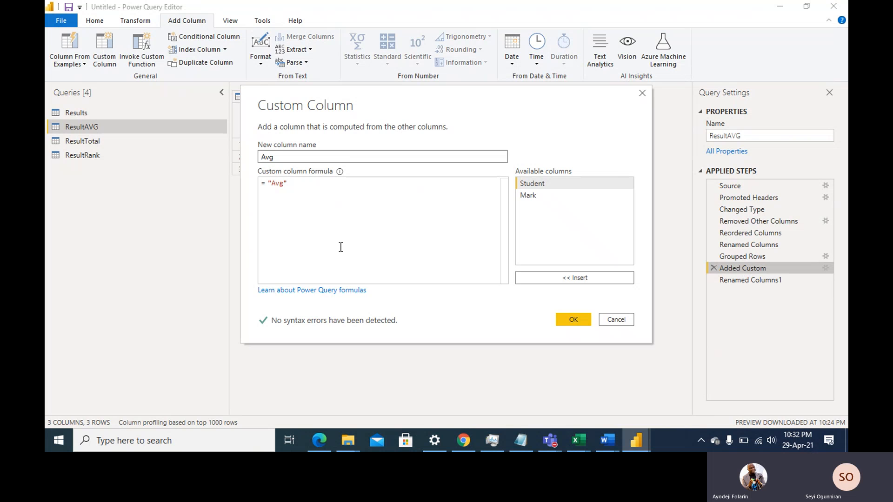
double_click(271, 186)
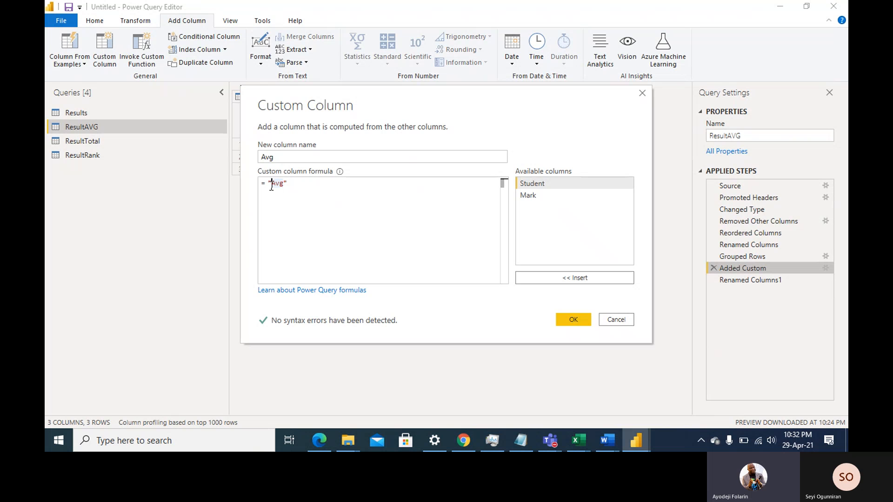
text([)
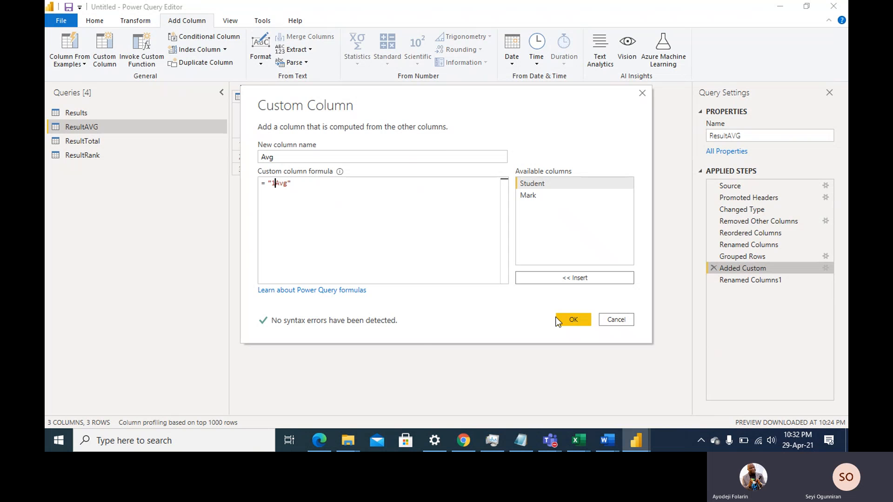
click(572, 320)
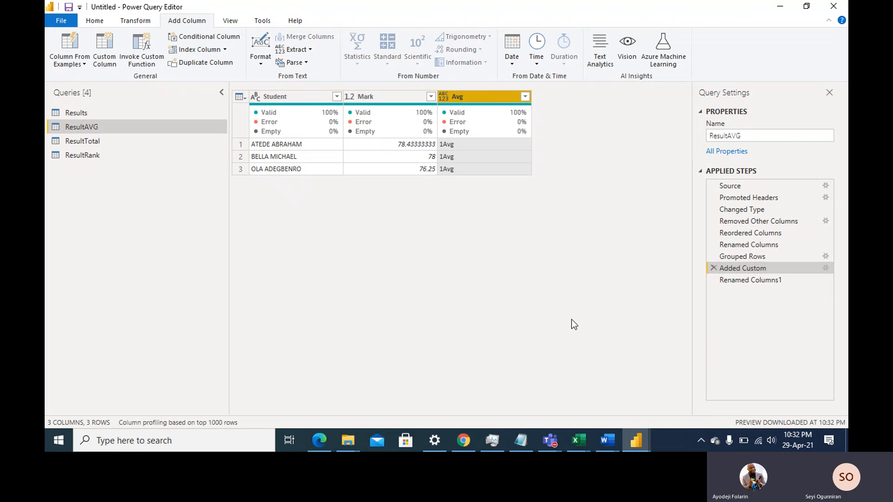
- Change the custom Subject column's formula in the ResultRank query to "2Rank"
click(85, 157)
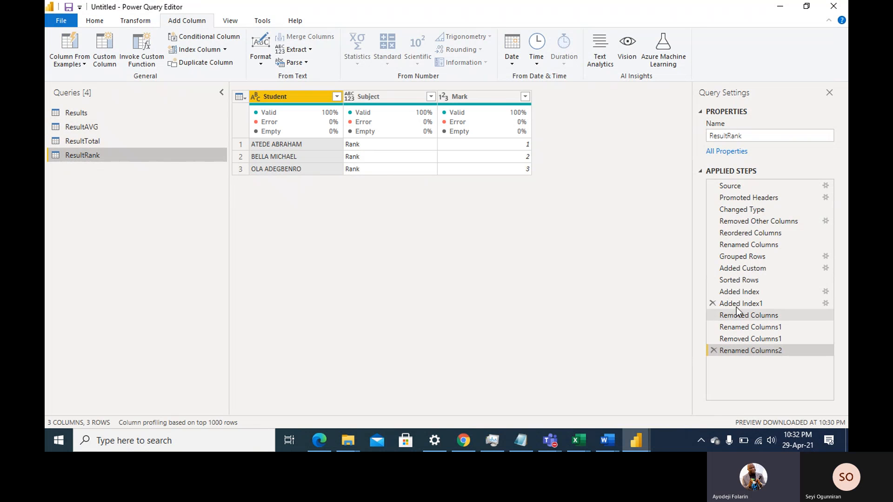
double_click(738, 269)
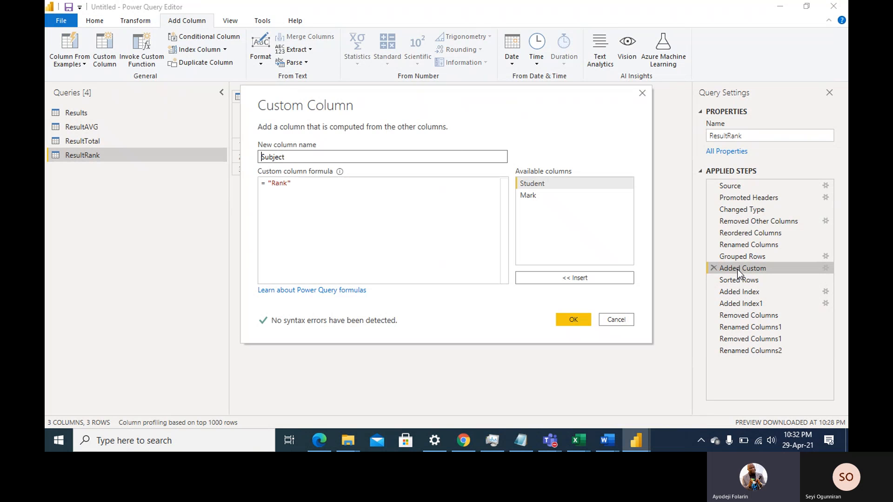
click(273, 183)
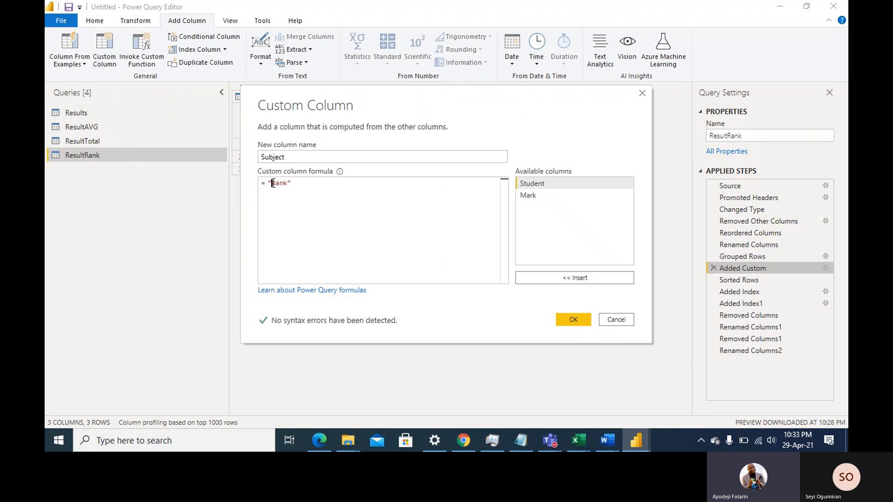
text(2)
click(573, 320)
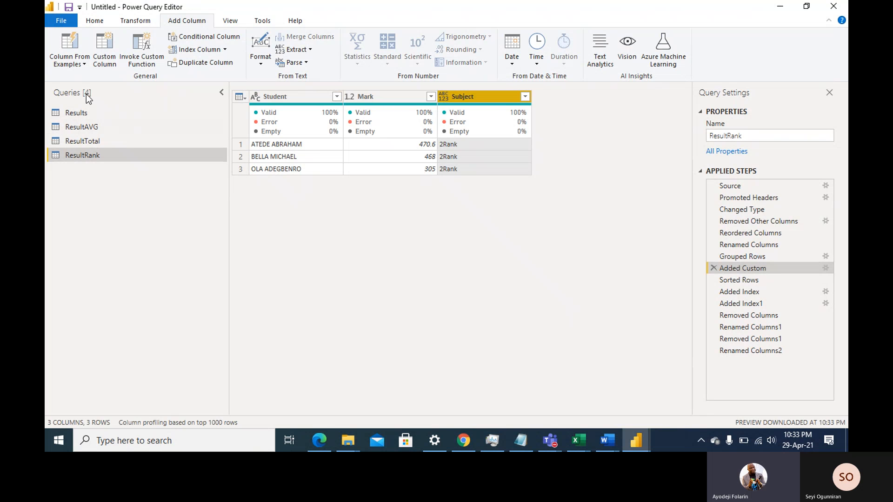
- Add a column from examples to the Results query that prefixes each subject with an underscore, using the sample "_comm"
click(75, 111)
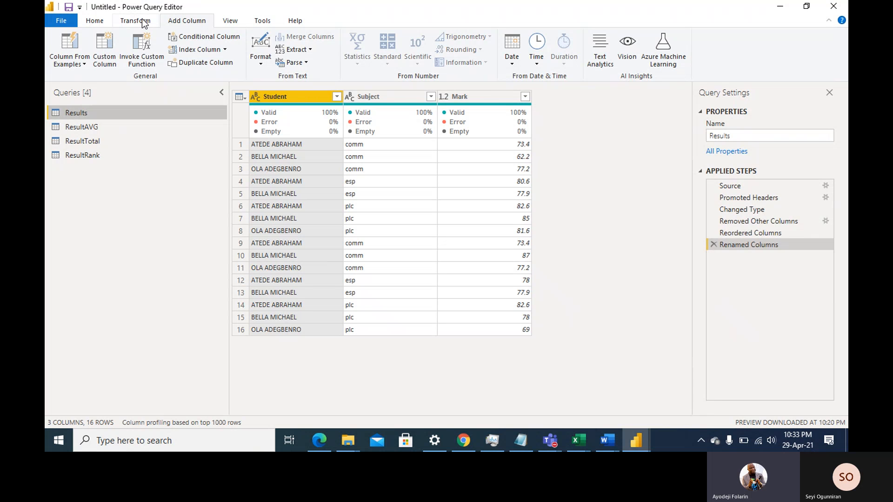
click(69, 46)
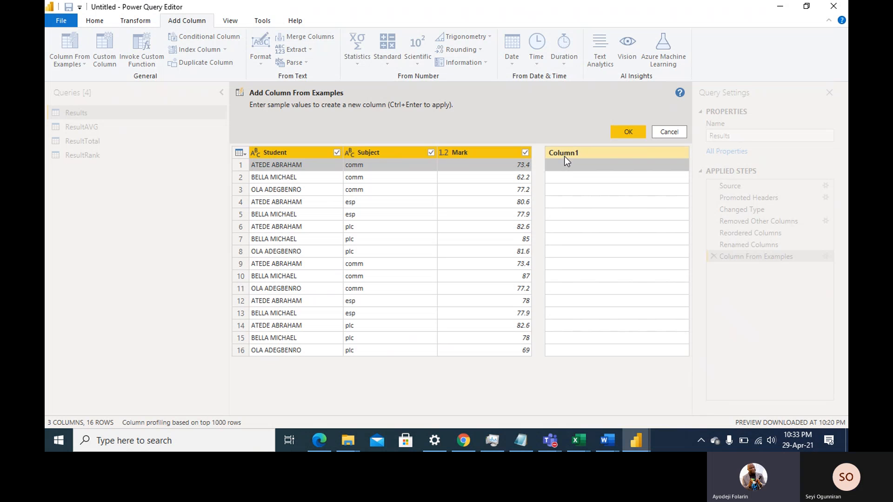
click(557, 165)
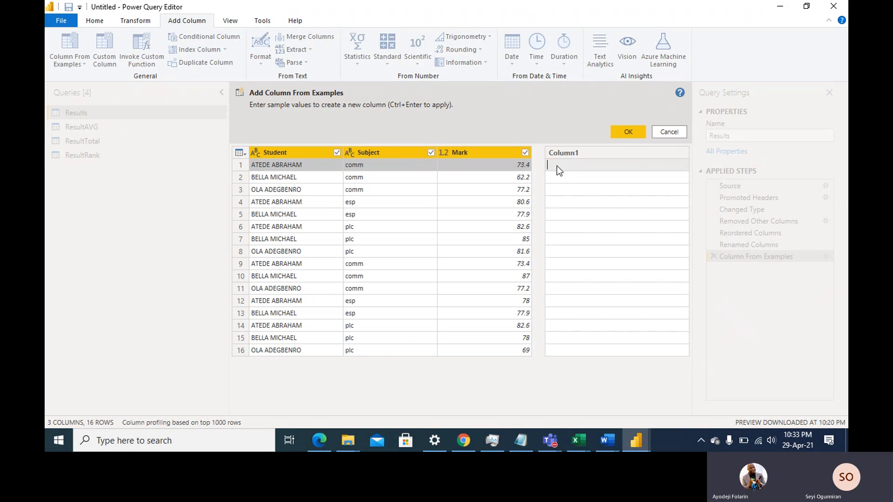
text(_comm)
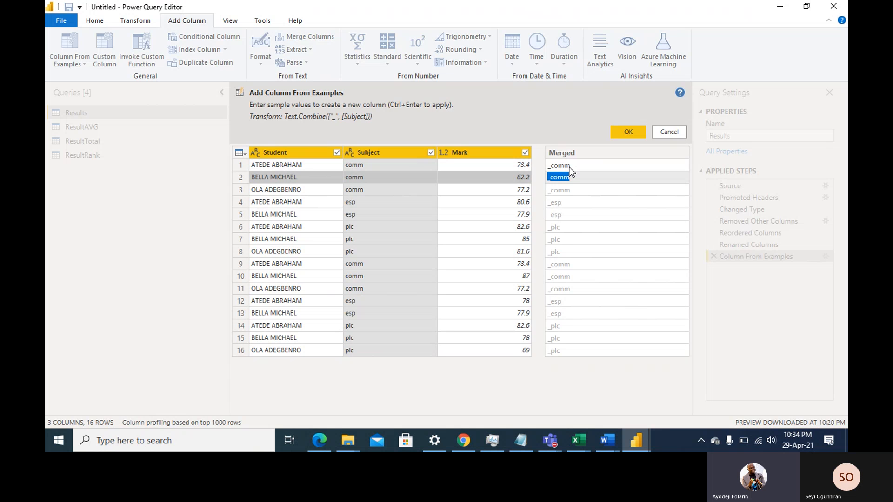
click(629, 132)
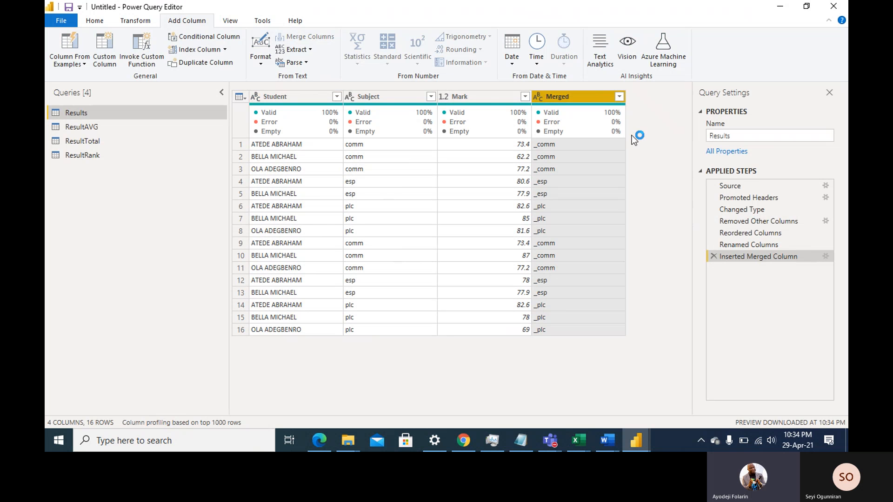
- Remove the original Subject column from Results and rename the Merged column to Subject
right_click(373, 96)
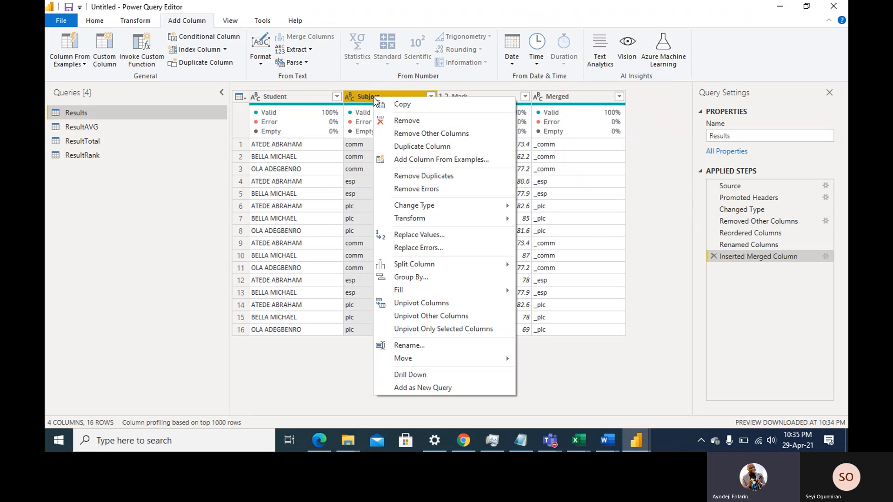
click(401, 121)
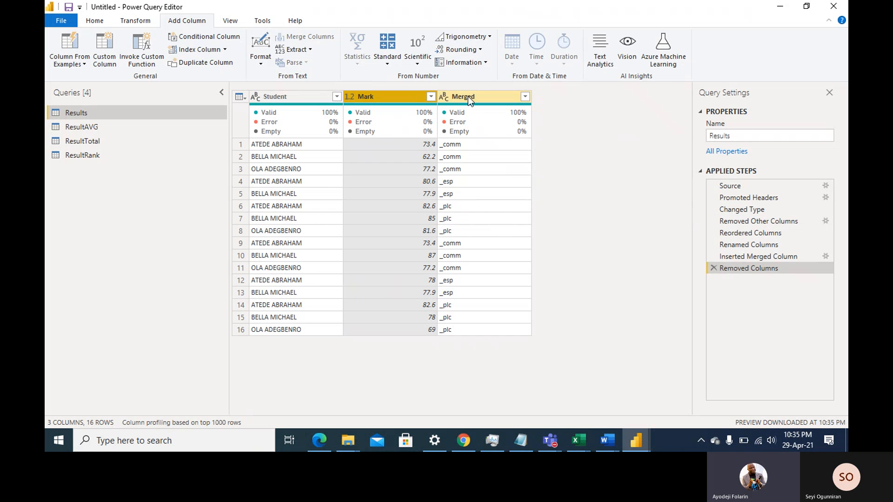
double_click(471, 96)
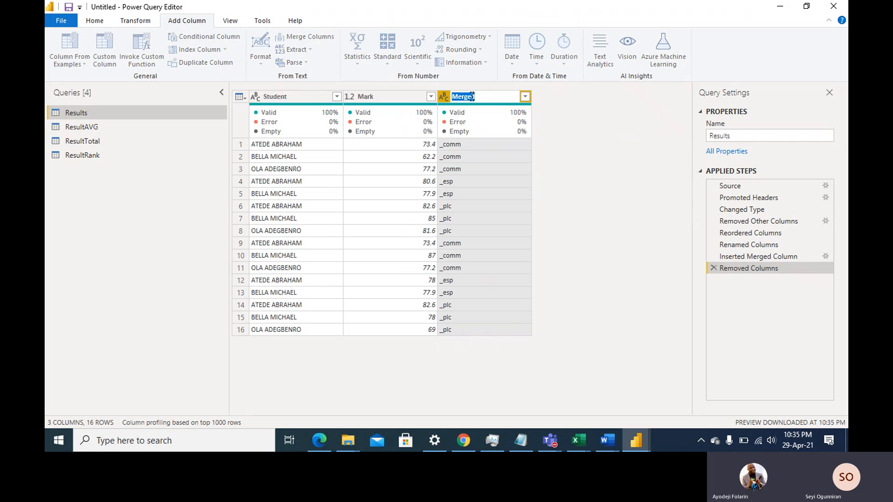
text(Sub)
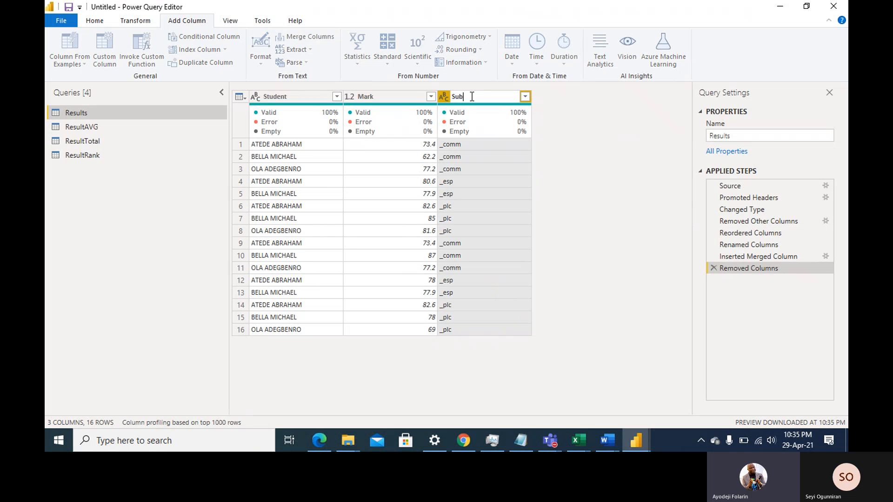
text(ject)
key(Return)
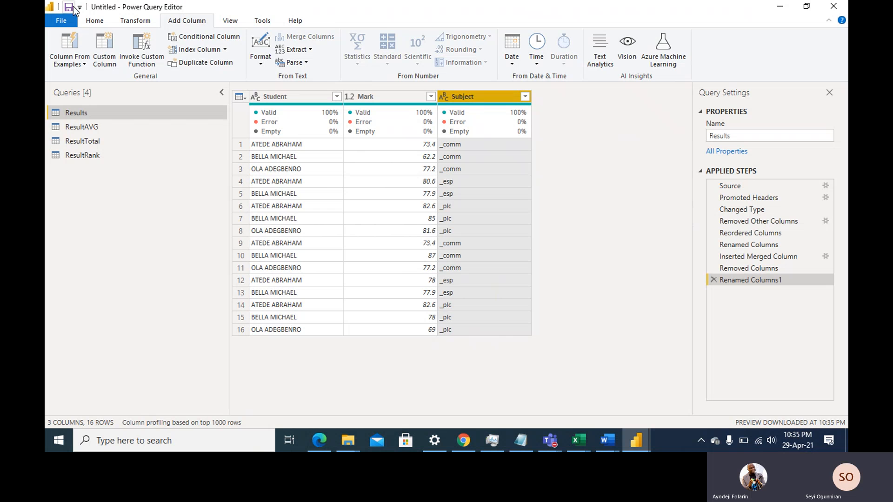
- Append the Results, ResultAVG, ResultTotal and ResultRank queries as a new query using the three-or-more-tables option
click(91, 22)
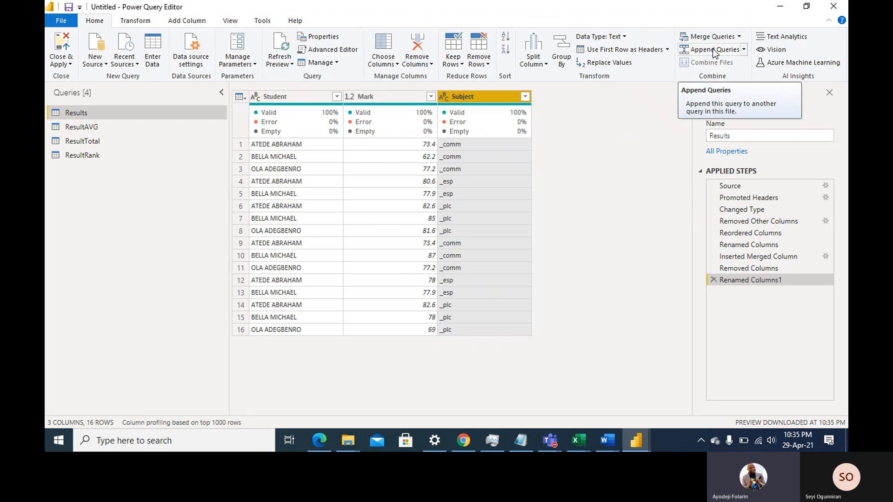
click(744, 51)
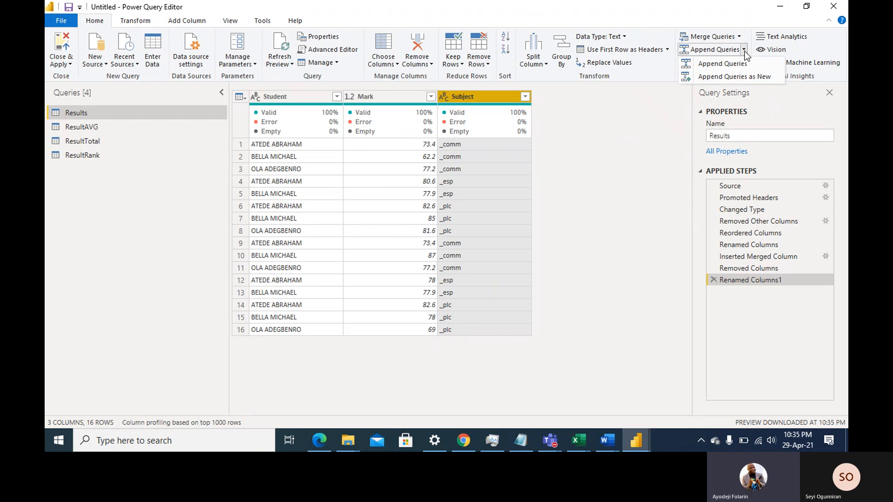
click(729, 77)
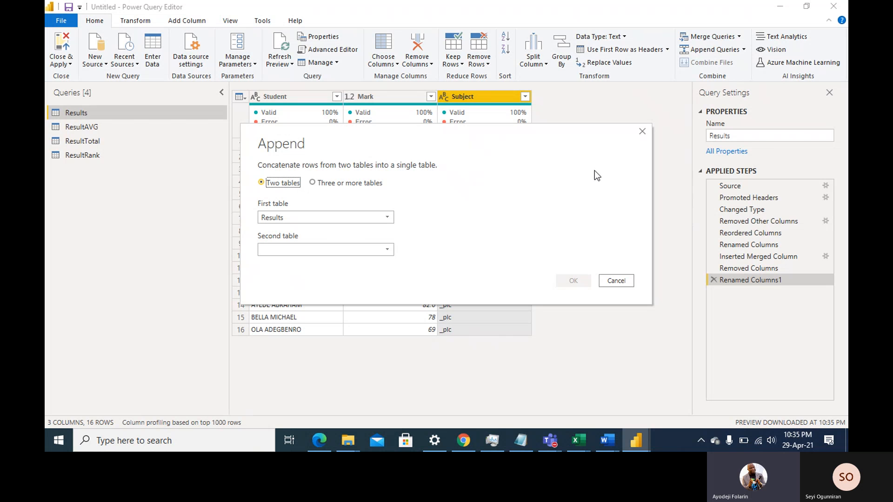
click(348, 184)
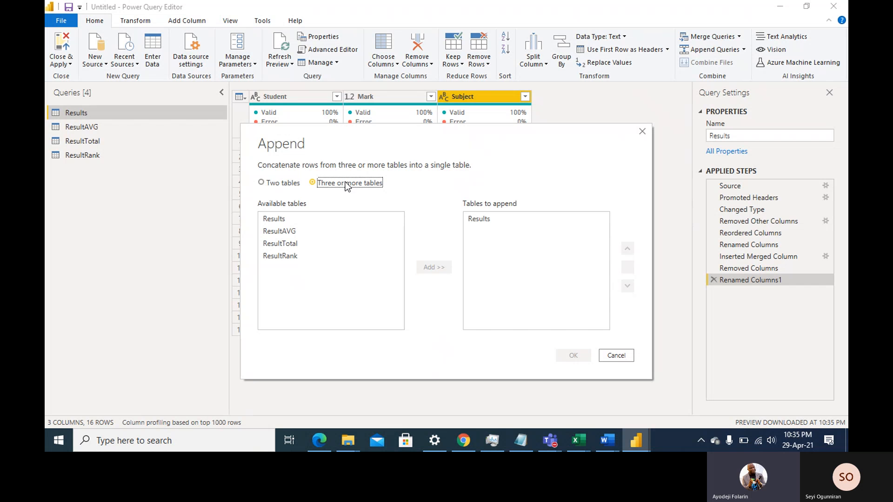
click(281, 232)
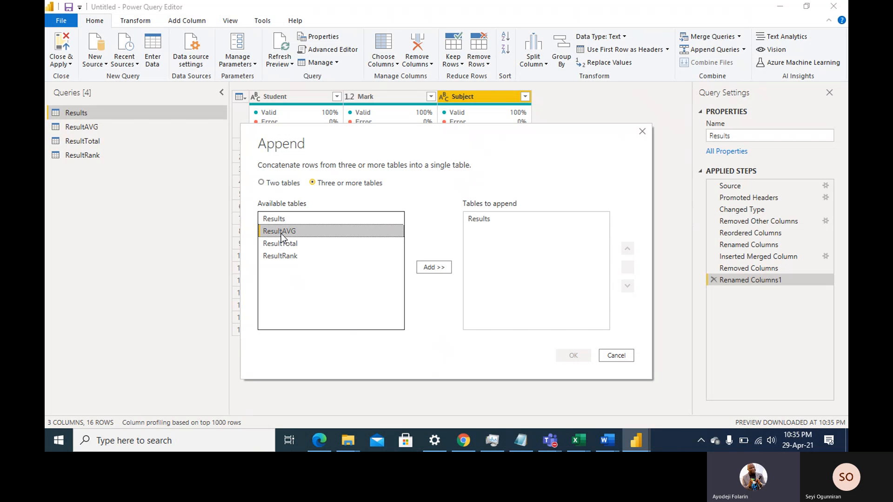
click(433, 268)
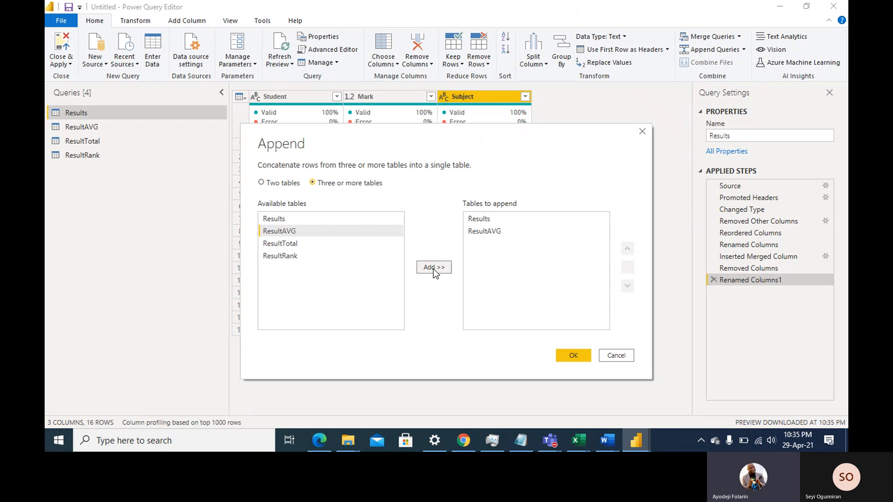
click(280, 245)
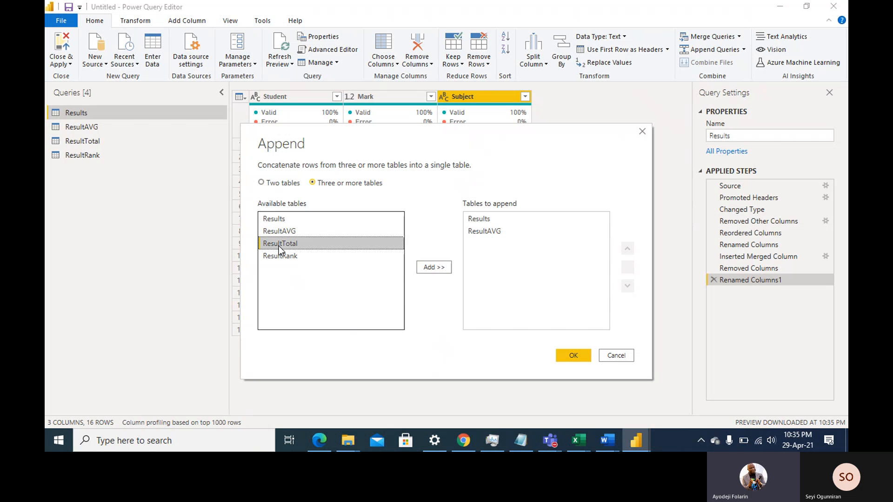
click(434, 271)
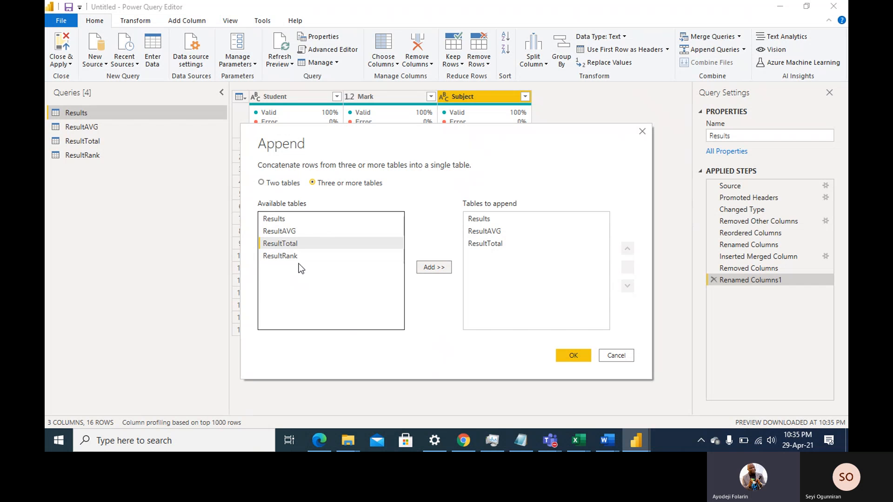
click(282, 256)
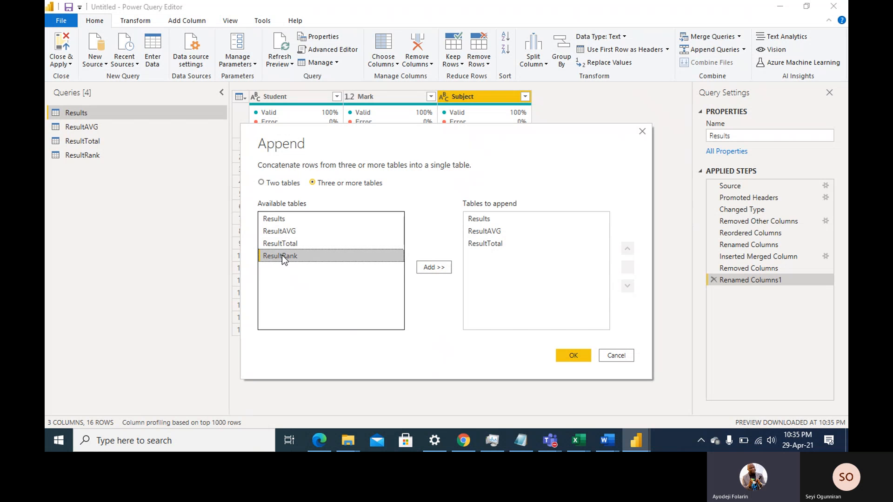
click(431, 267)
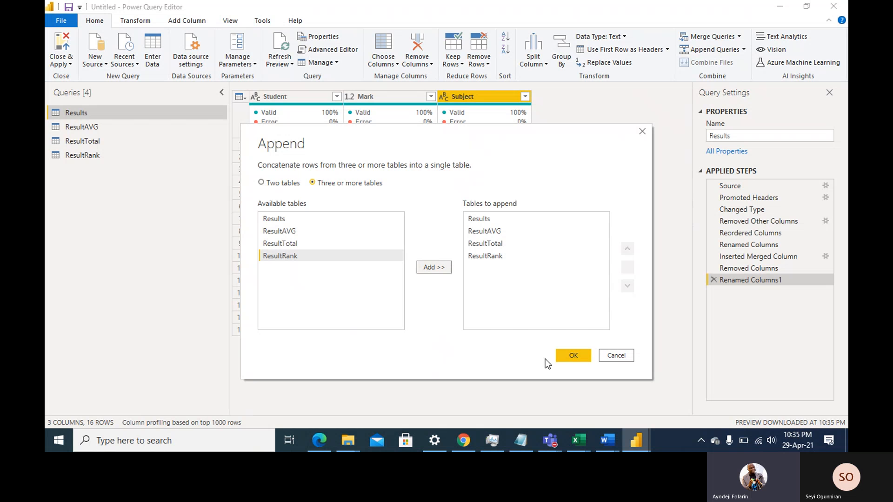
click(572, 358)
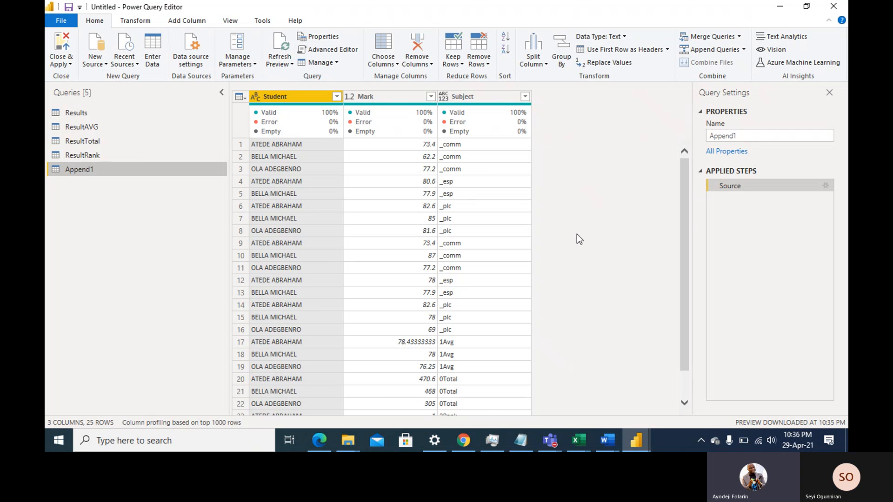
- Change the data type of the Mark column in the appended query to Whole Number
click(375, 96)
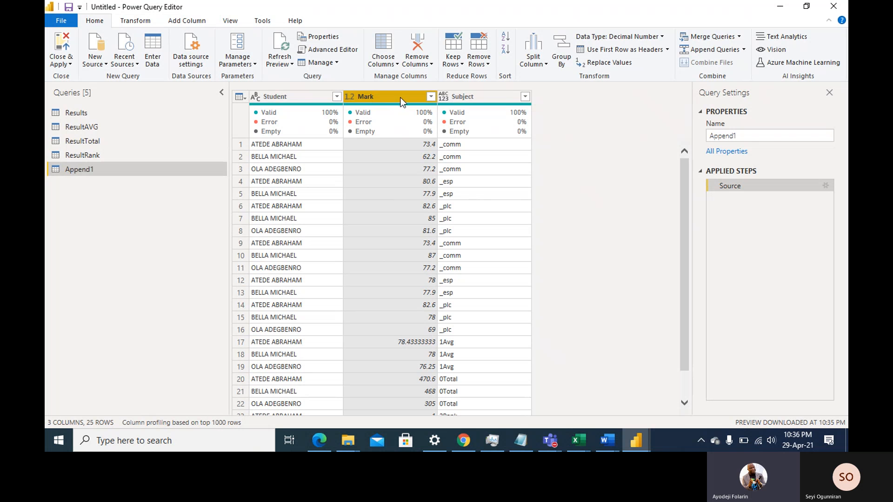
click(353, 99)
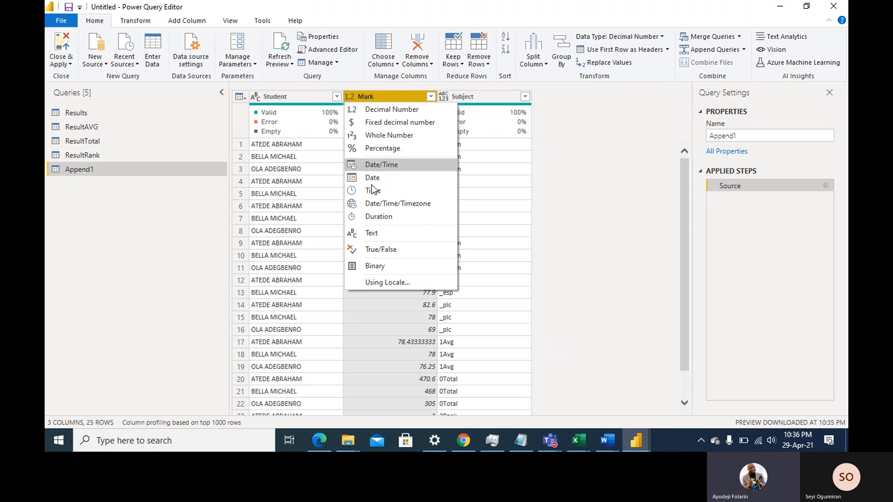
click(384, 134)
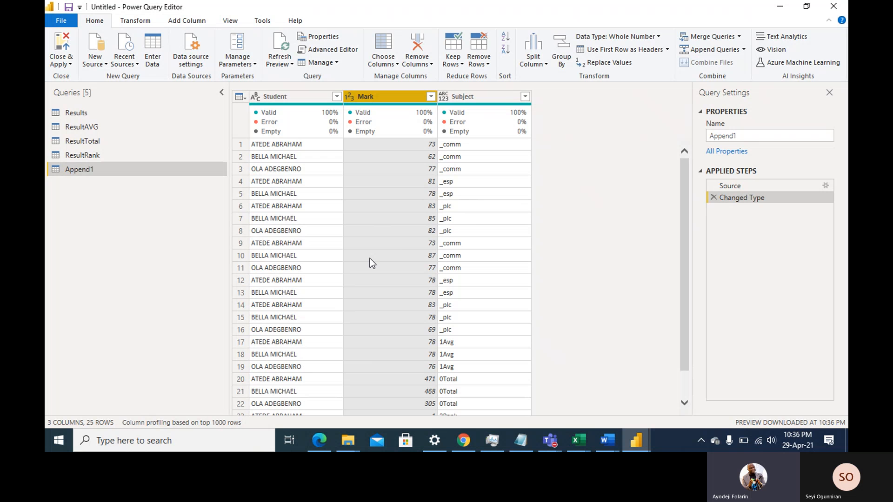
- Disable loading for the four source queries Results, ResultAVG, ResultTotal and ResultRank, leaving only the appended query enabled
right_click(66, 113)
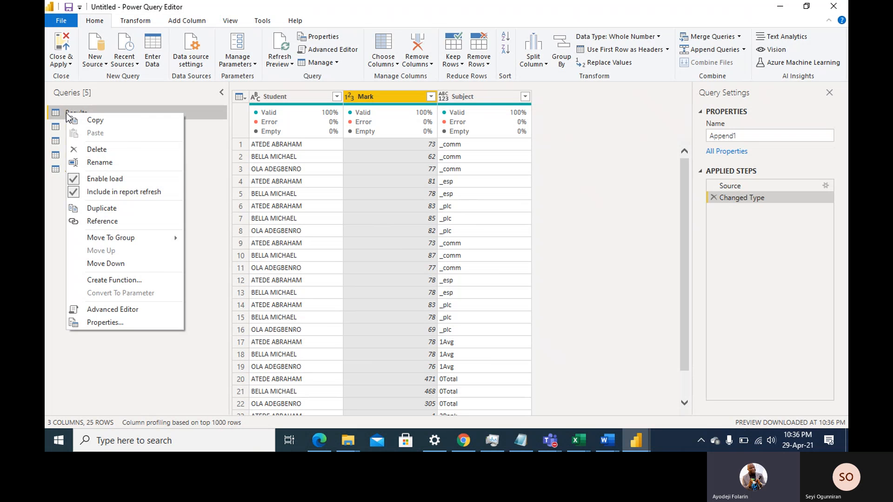
click(103, 180)
right_click(76, 126)
click(104, 195)
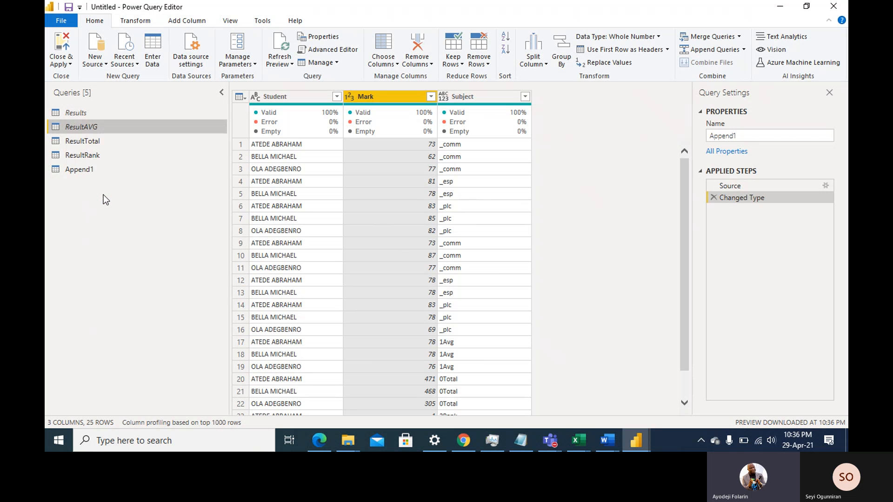
right_click(73, 143)
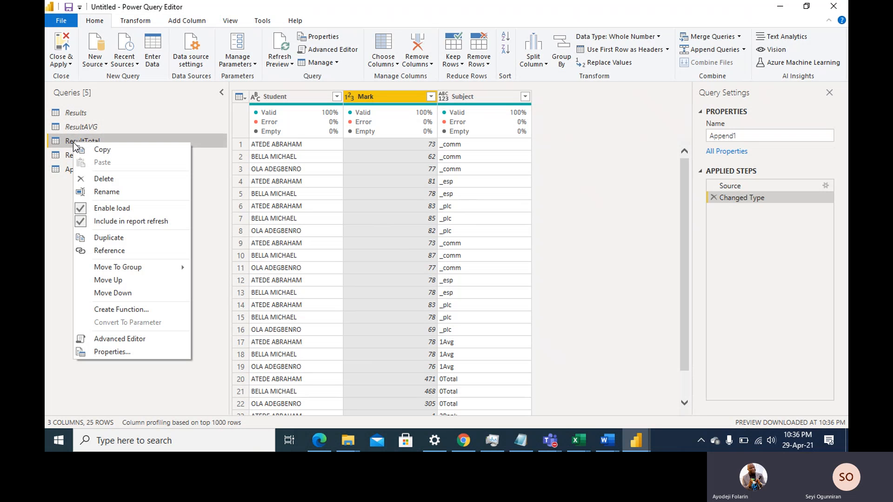
click(75, 112)
right_click(76, 113)
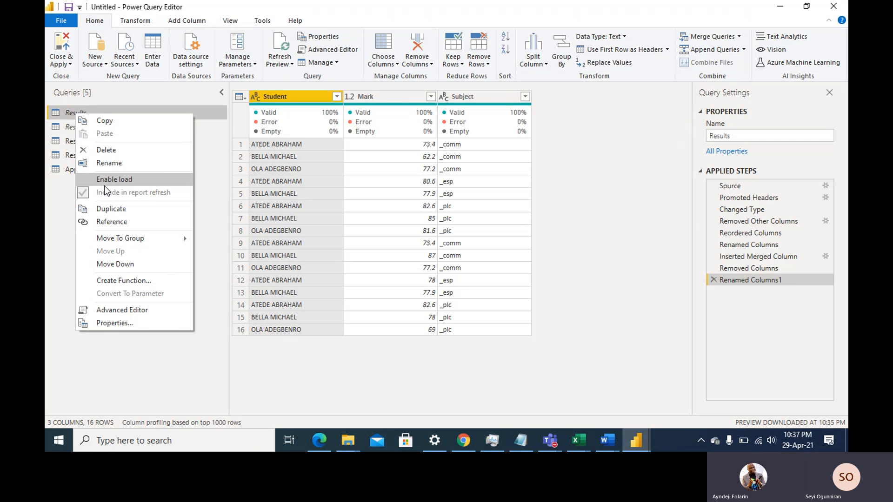
click(66, 224)
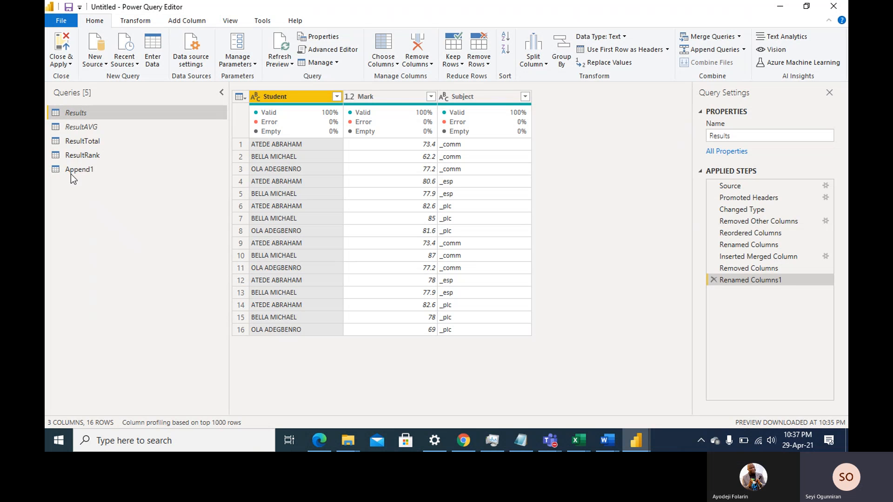
right_click(79, 142)
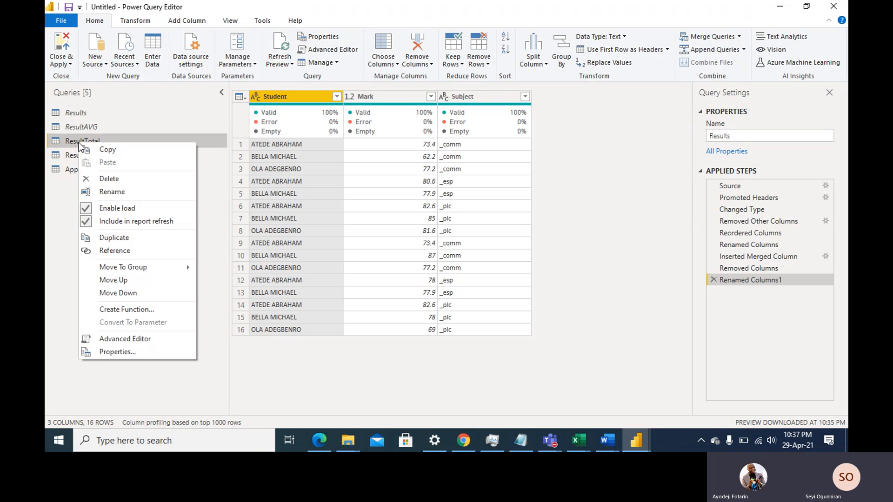
click(85, 208)
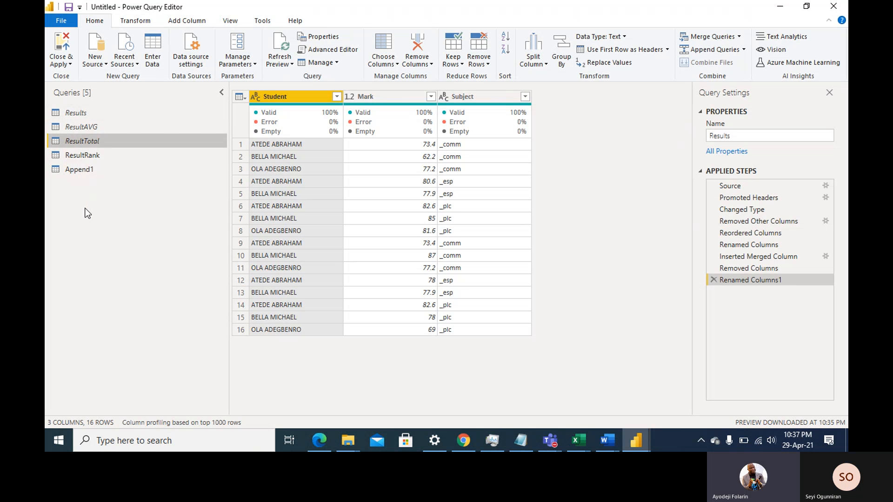
right_click(76, 155)
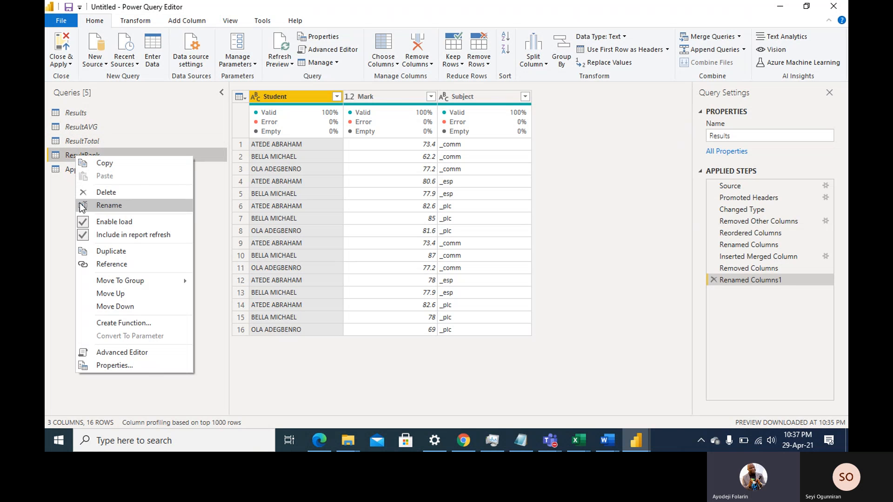
click(80, 219)
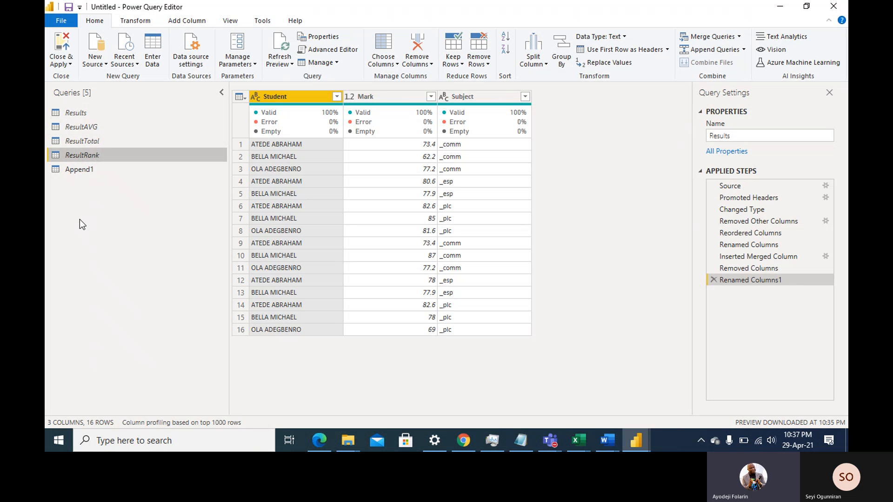
- Rename the appended query as FinalResult, and close the query editor while applying the changes to the report
double_click(80, 169)
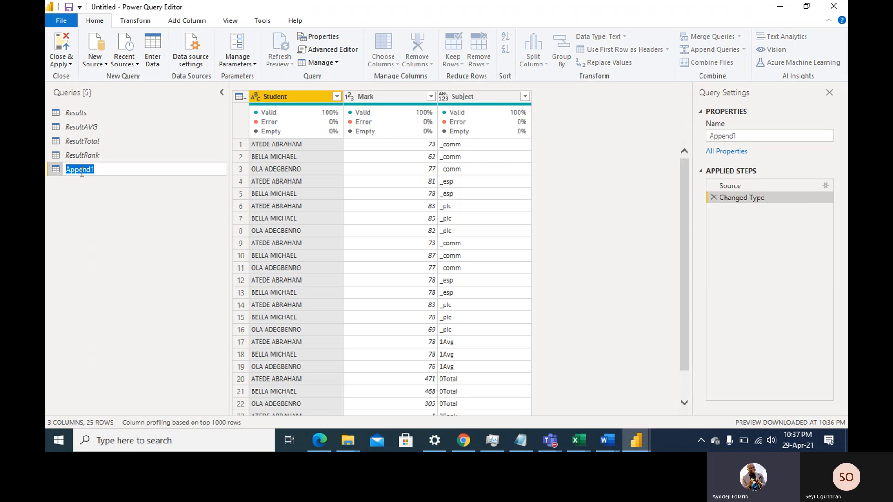
text(FinalResult)
key(Return)
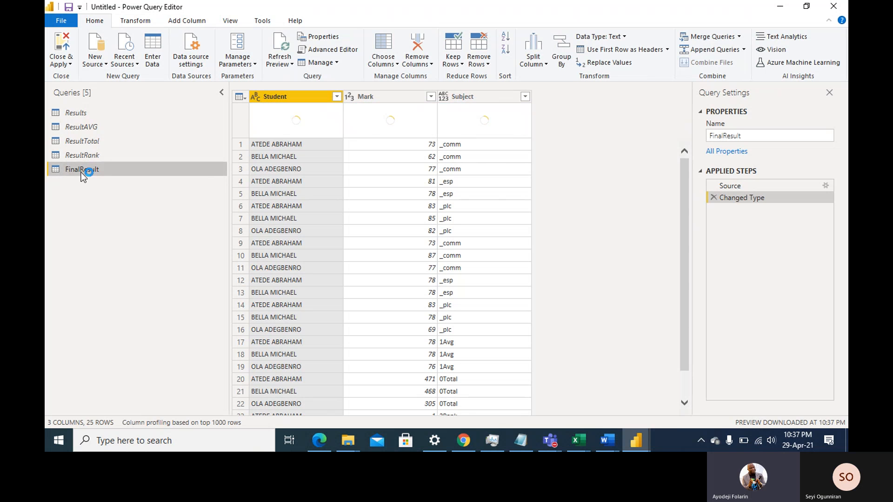
click(64, 48)
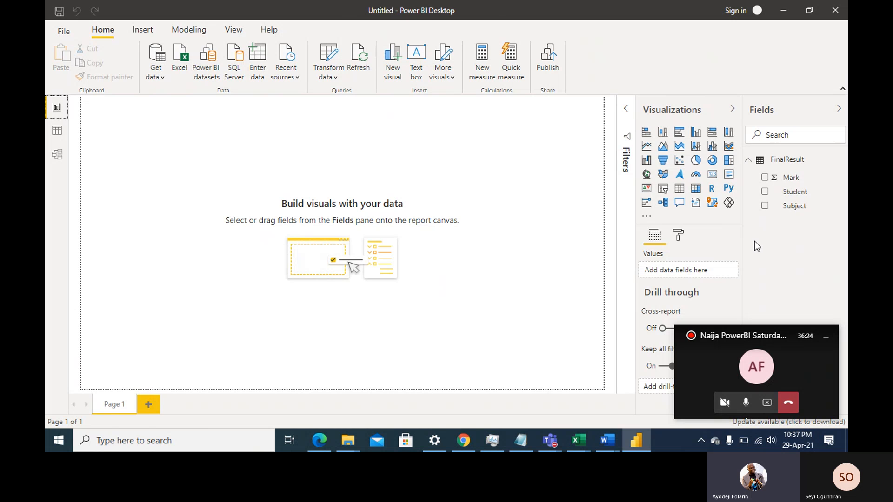
- Add a matrix visual to the report page, enlarge it and move it toward the middle of the canvas
click(696, 190)
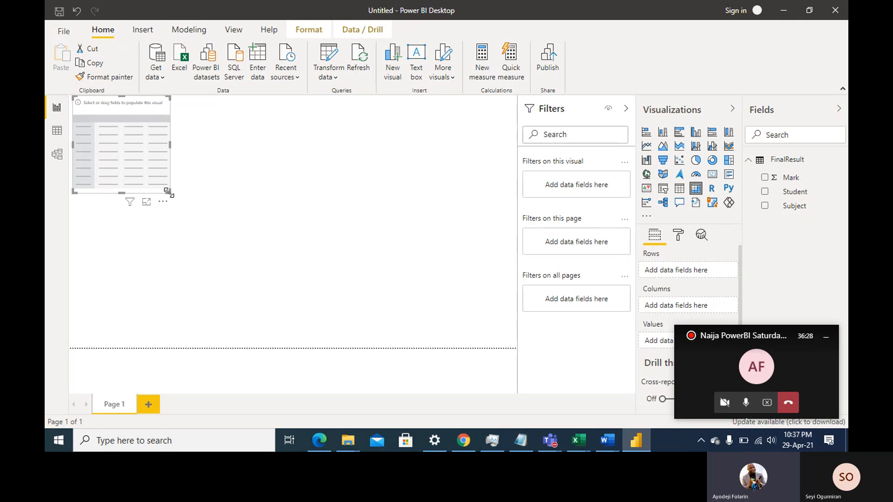
drag(168, 192, 334, 273)
drag(258, 222, 345, 257)
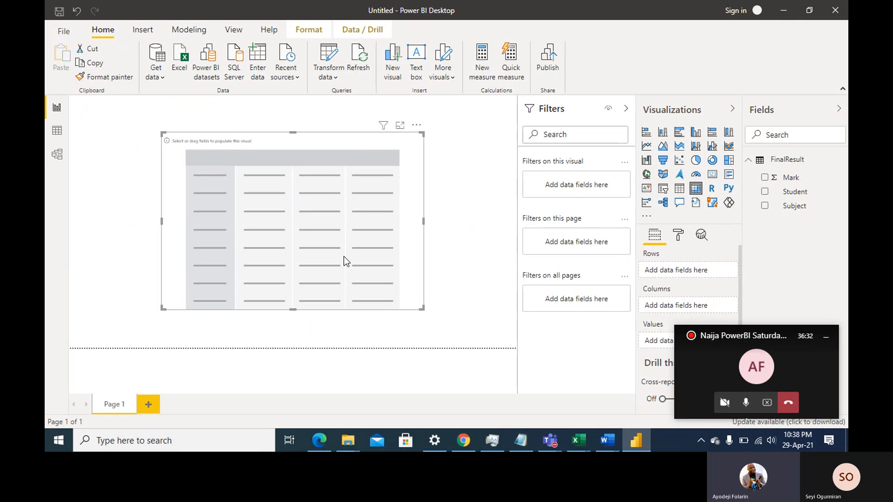
- Populate the matrix with Student as rows, Subject as columns and Mark as values
click(765, 192)
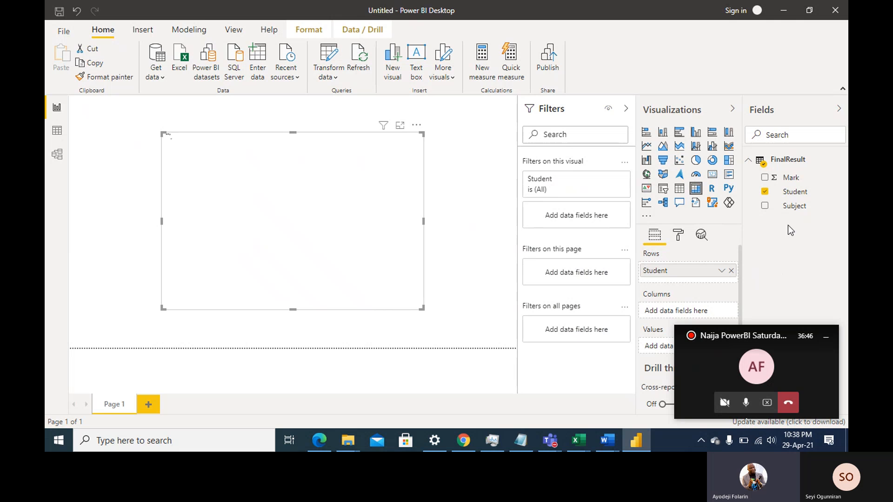
click(765, 206)
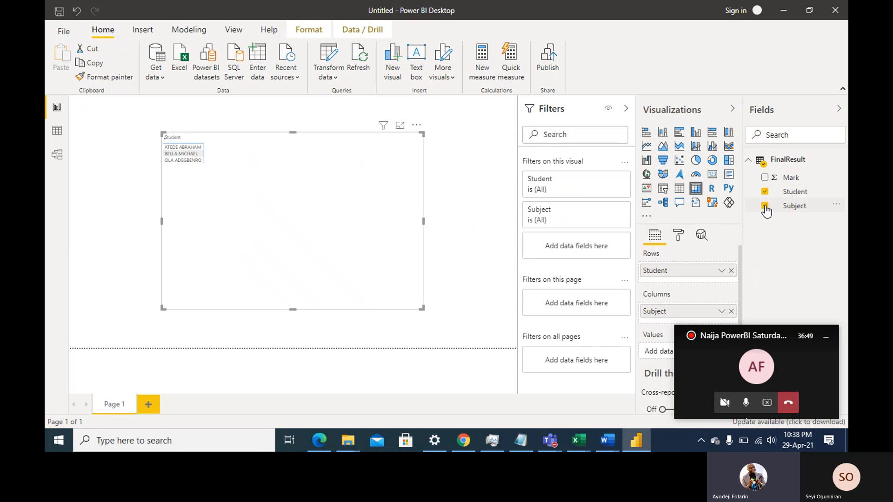
click(765, 178)
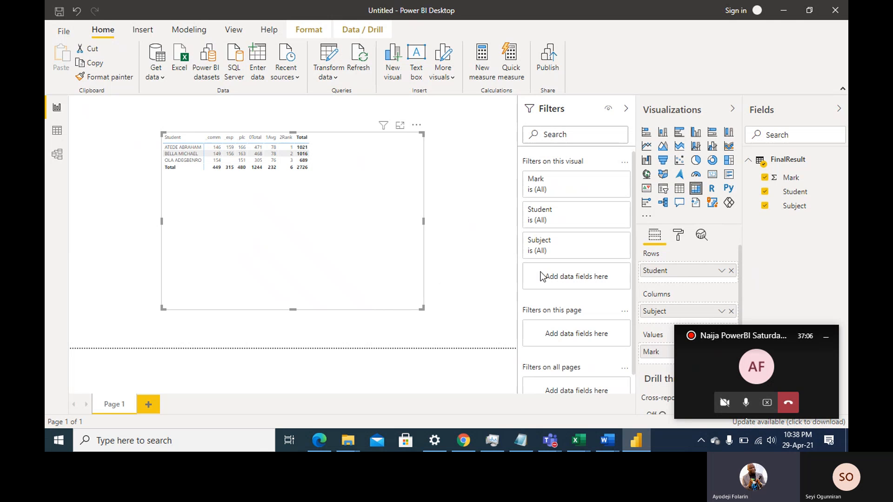
- Turn off the row subtotals in the matrix visual's formatting
click(680, 236)
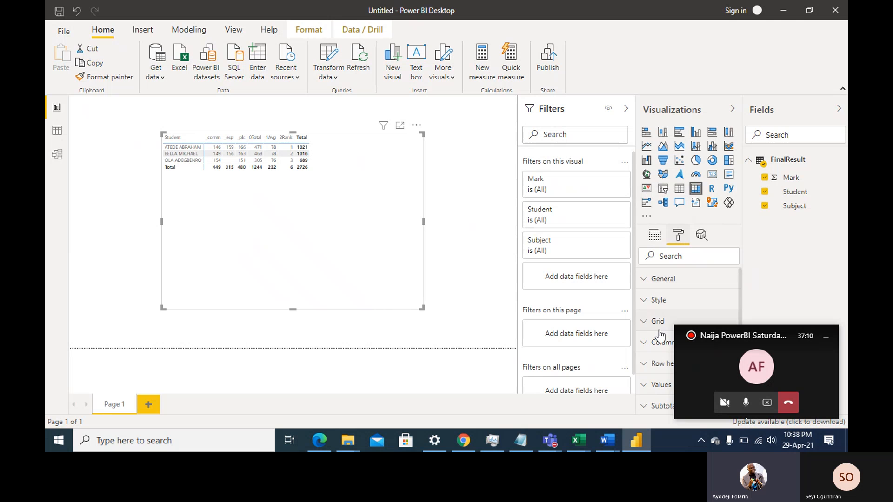
scroll(659, 335, down, 2)
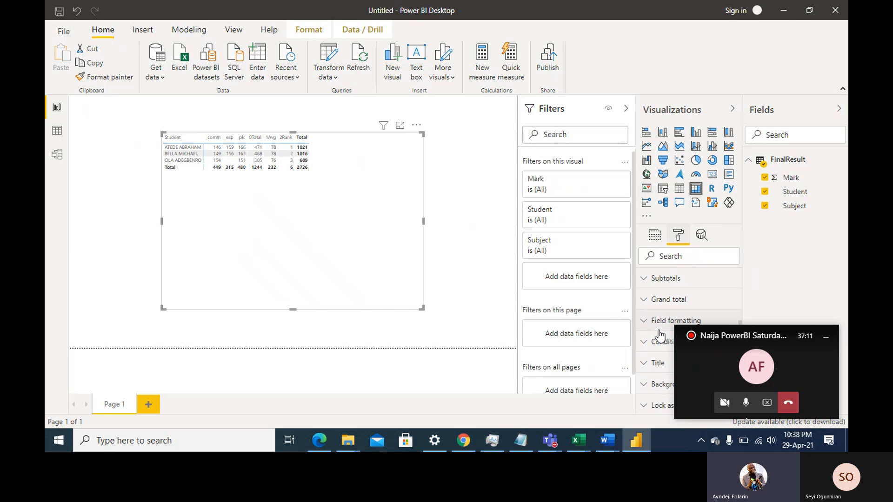
click(665, 279)
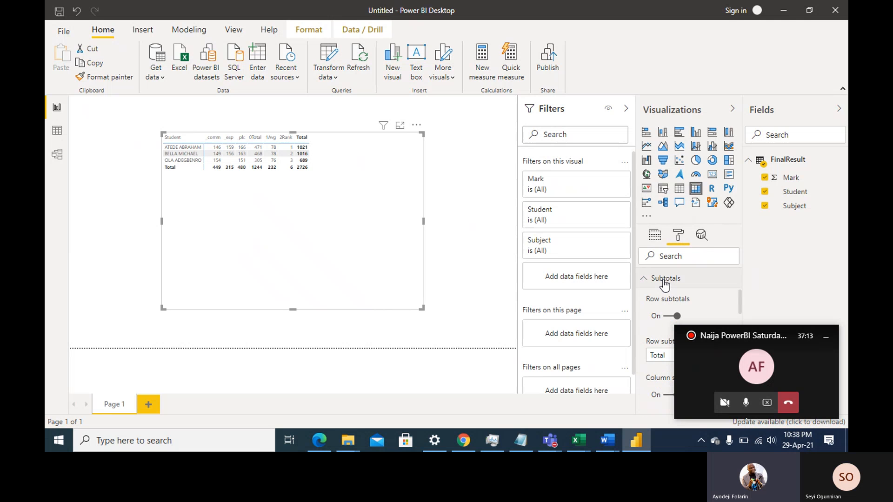
click(668, 319)
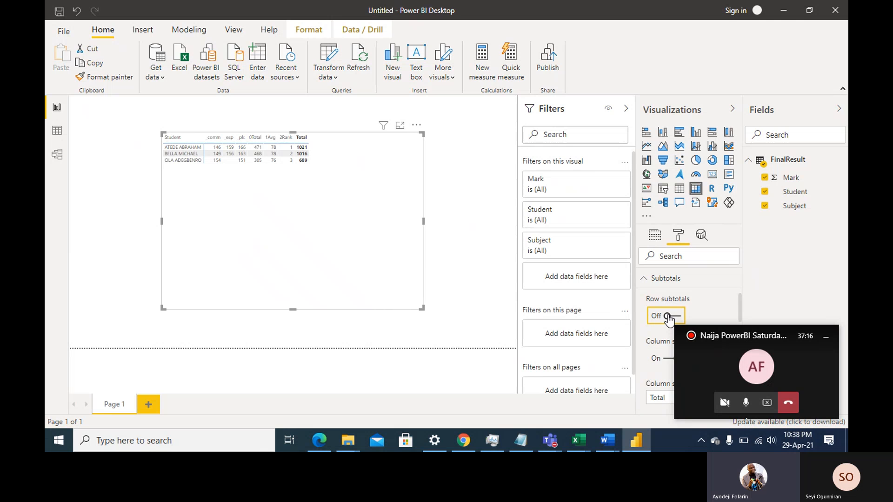
- Turn off the column subtotals in the matrix visual and display the matrix in focus mode
scroll(669, 319, down, 2)
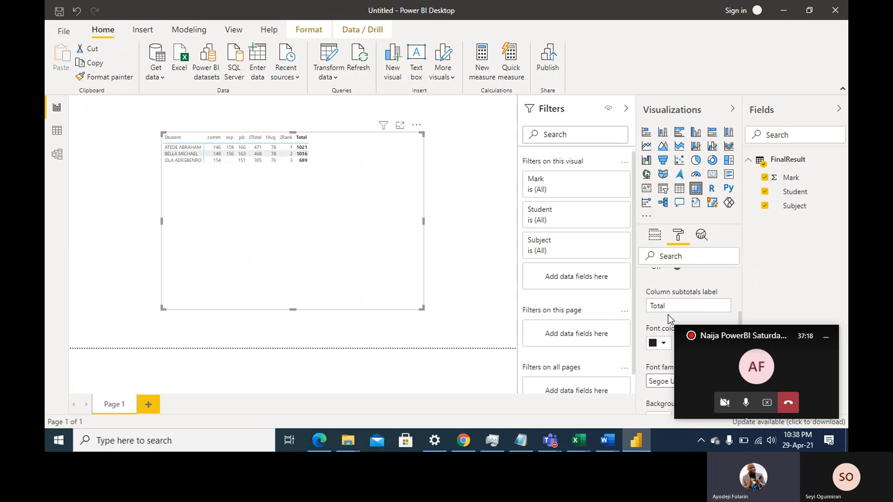
click(666, 293)
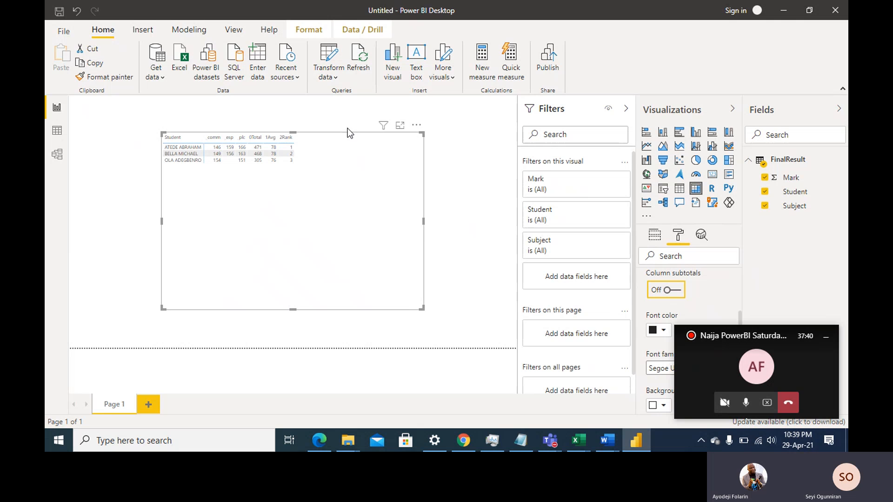
click(400, 126)
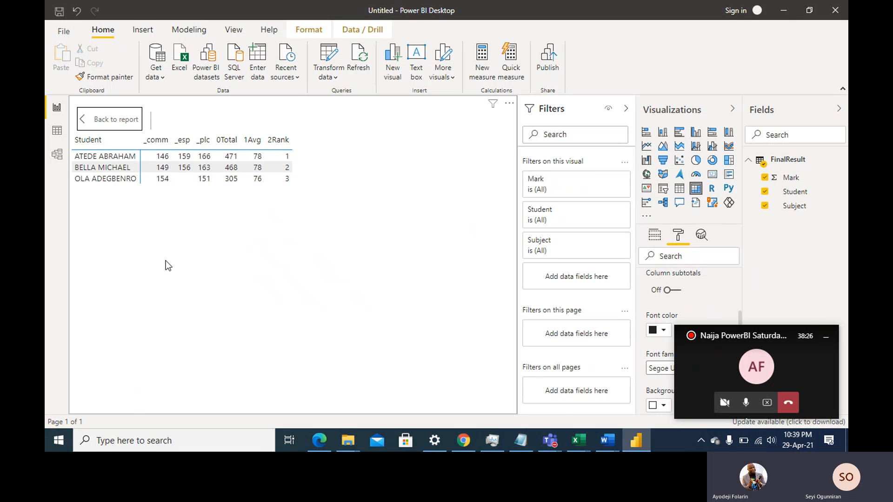
- Switch to the Results workbook in Excel and widen the Class column to fit its full text
mouse_move(582, 441)
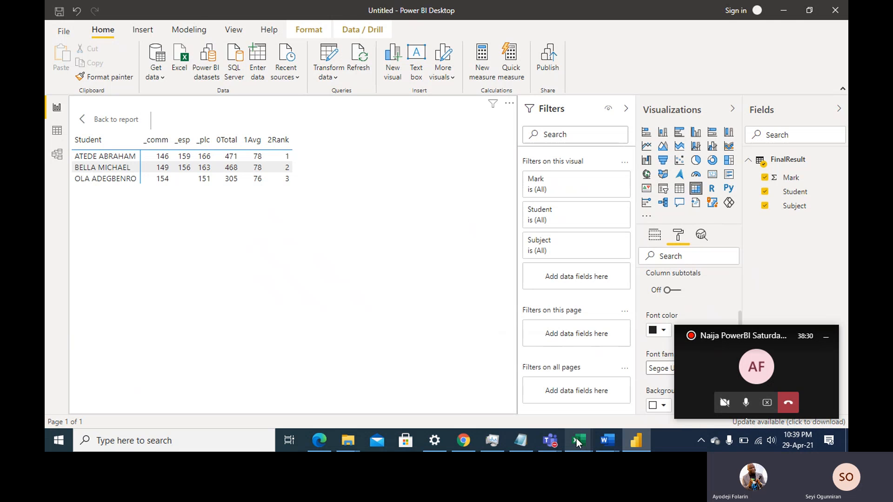
click(616, 396)
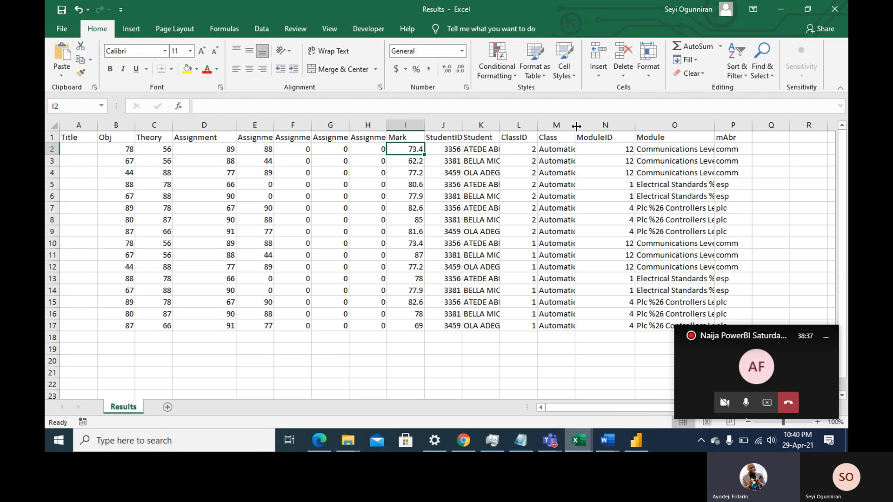
drag(577, 126, 655, 128)
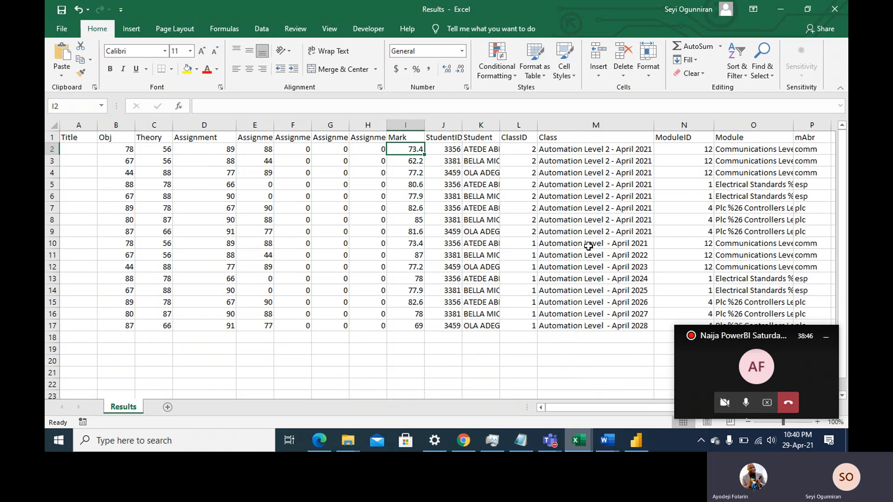
- Switch back to Power BI Desktop and open the query editor to compare the FinalResult and Results queries
mouse_move(325, 445)
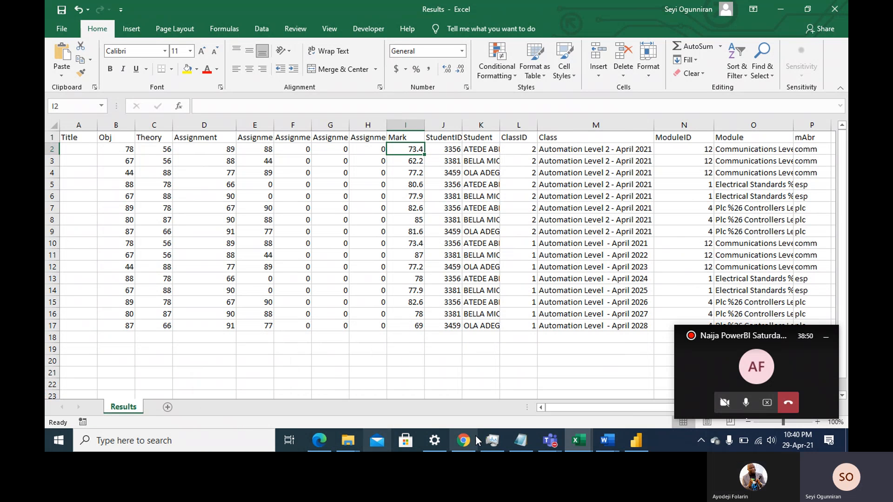
mouse_move(470, 443)
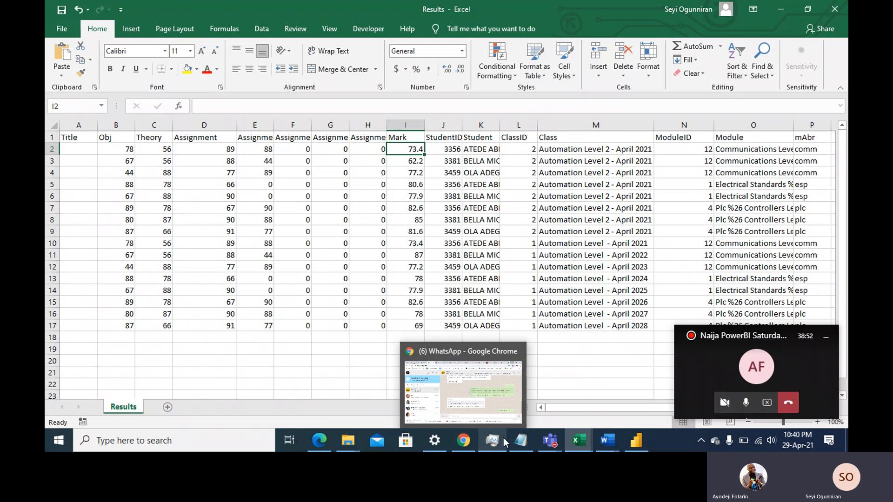
mouse_move(583, 442)
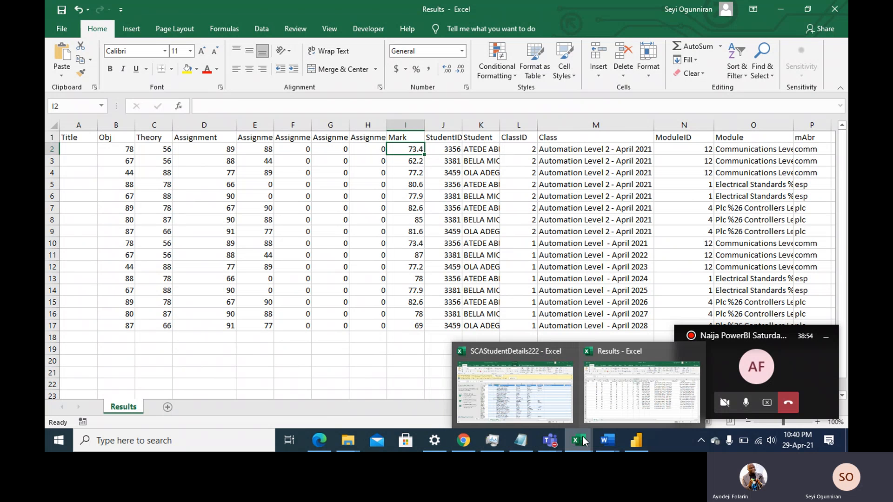
click(637, 443)
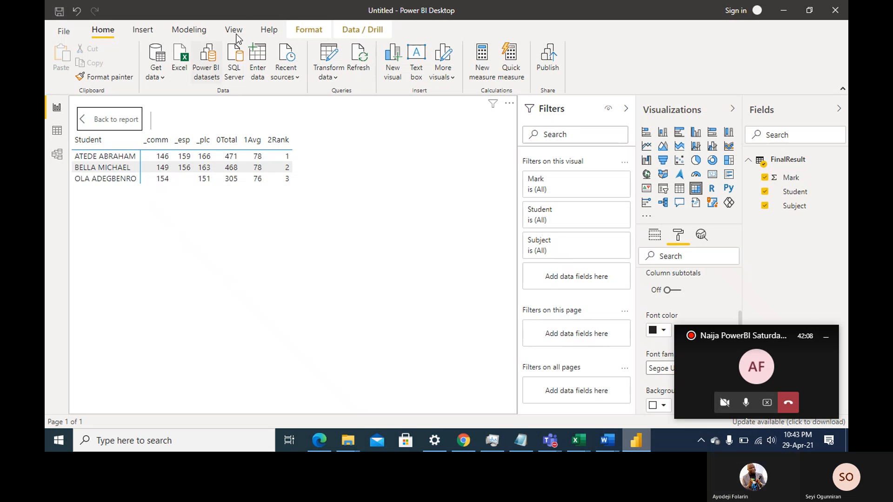
click(327, 55)
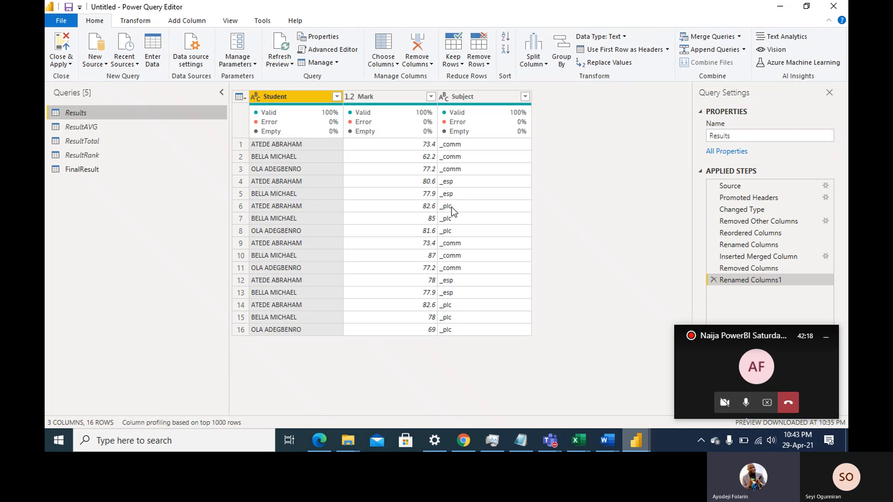
click(86, 170)
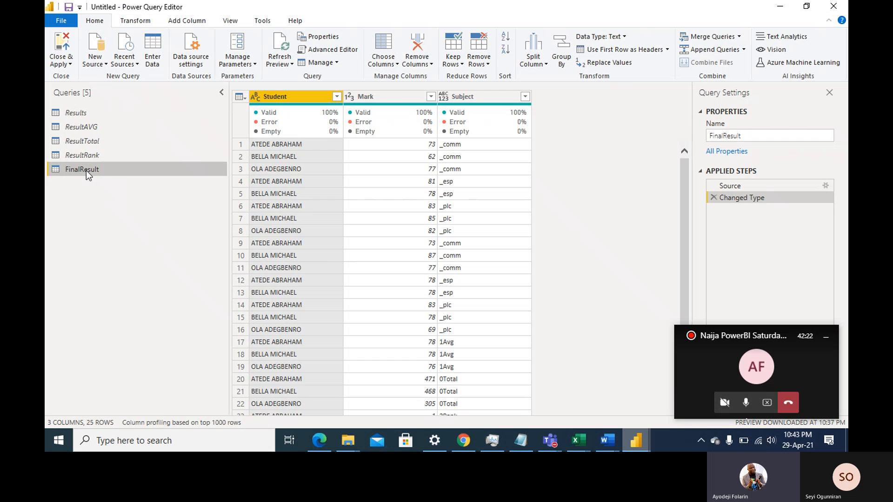
click(84, 113)
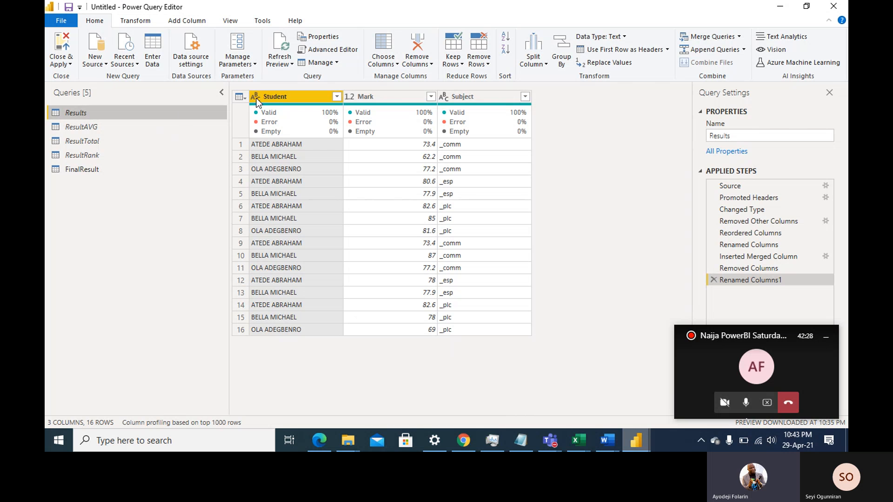
click(394, 64)
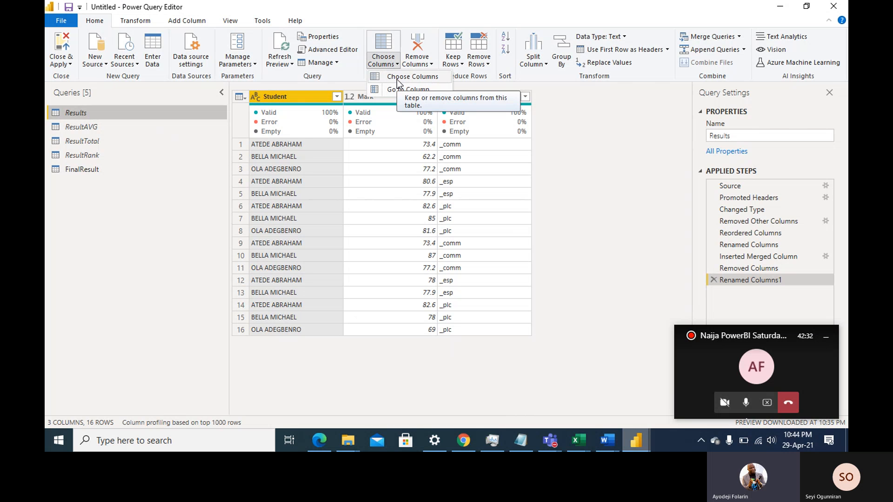
click(398, 79)
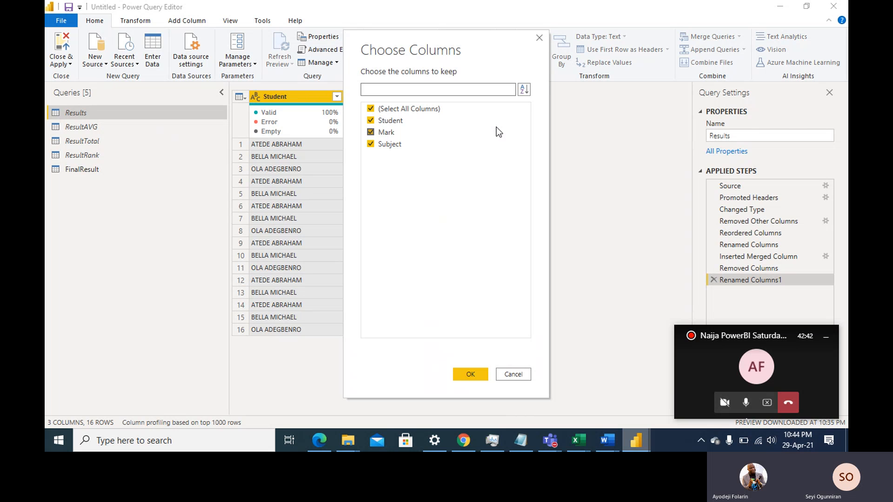
click(540, 39)
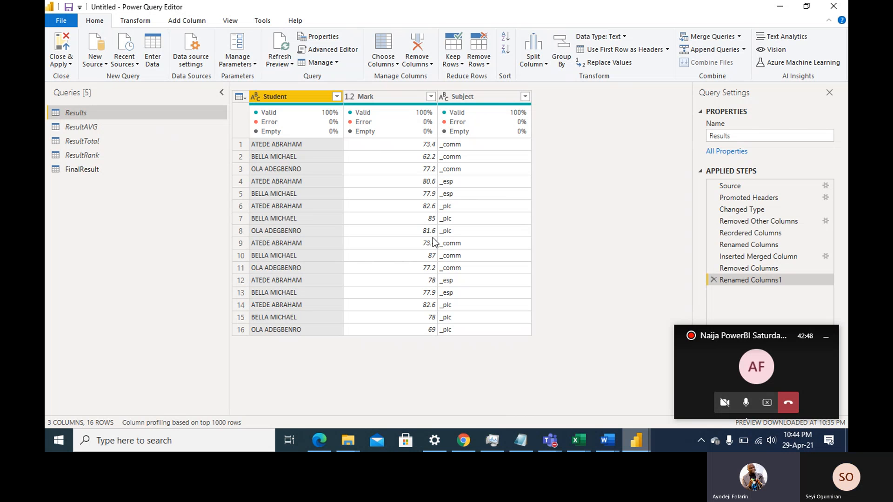
- Edit the Removed Other Columns step of the Results query so that the Class column is also kept
click(741, 225)
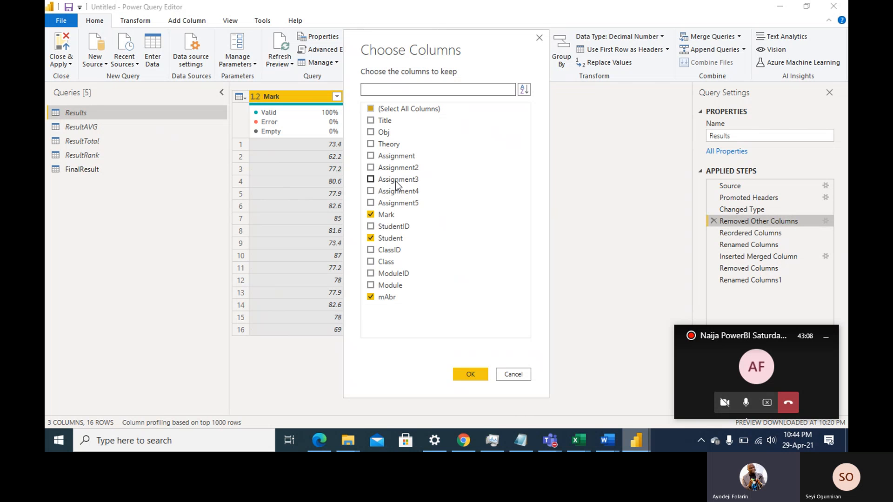
click(371, 261)
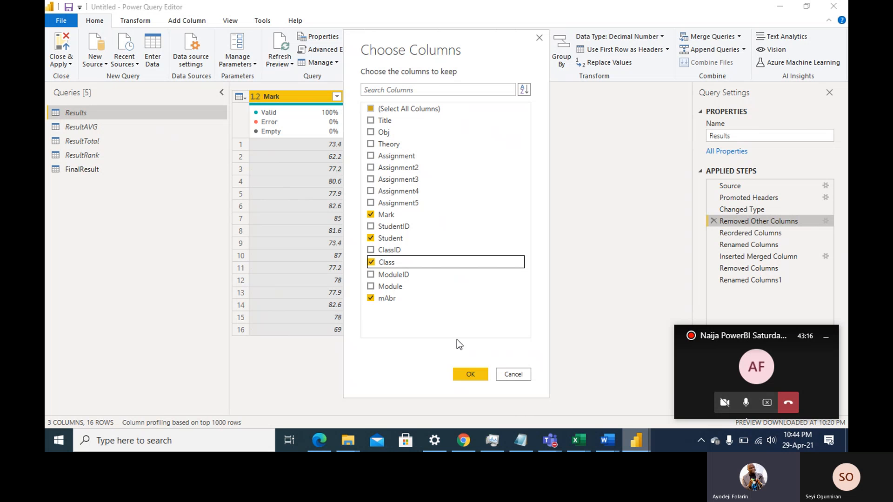
click(469, 375)
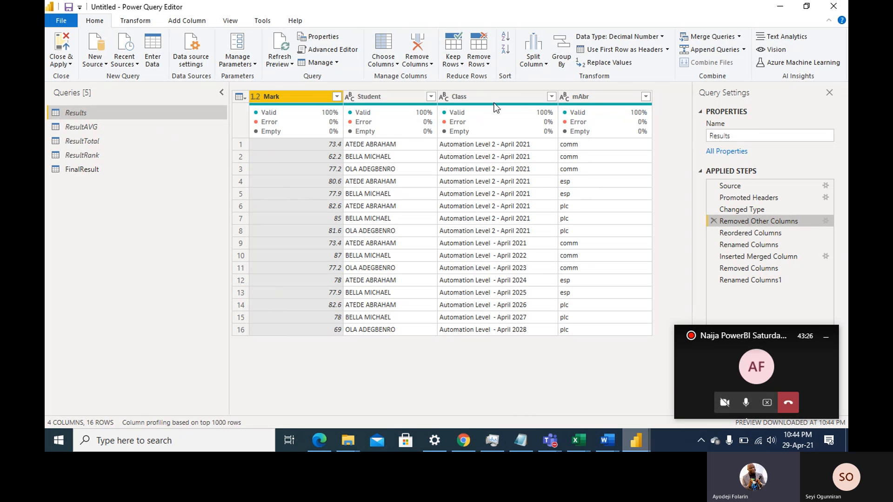
click(481, 94)
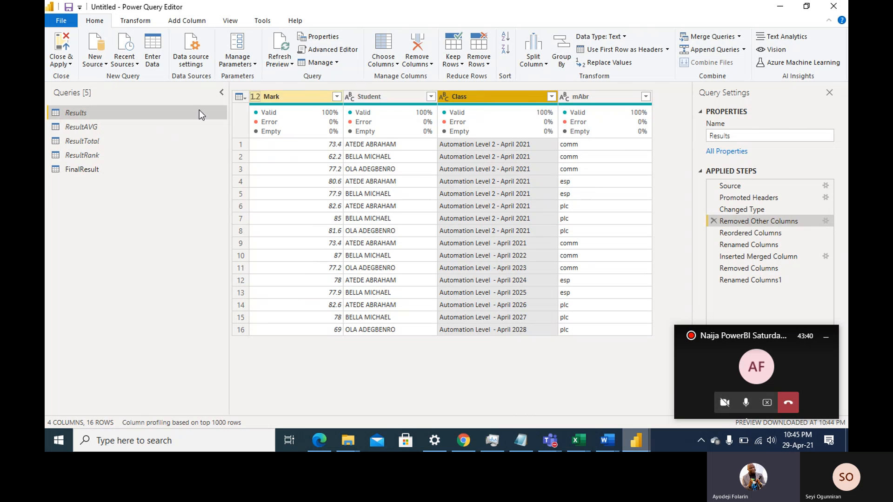
- Examine the rows of the FinalResult query to see how the Class column is filled across subjects, averages, totals and ranks
click(85, 171)
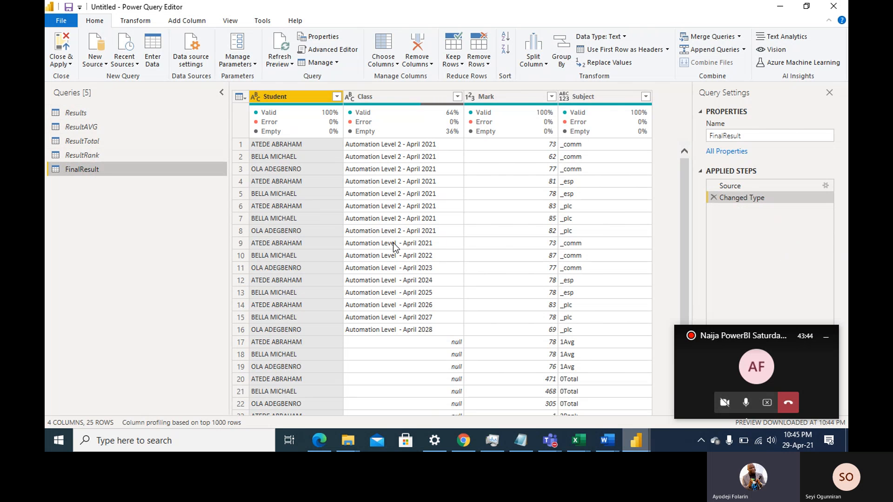
scroll(392, 243, down, 2)
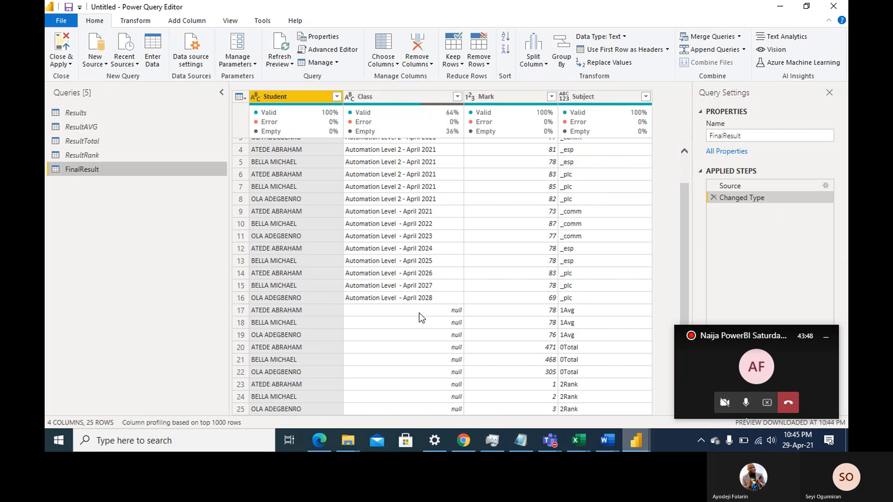
scroll(420, 314, up, 2)
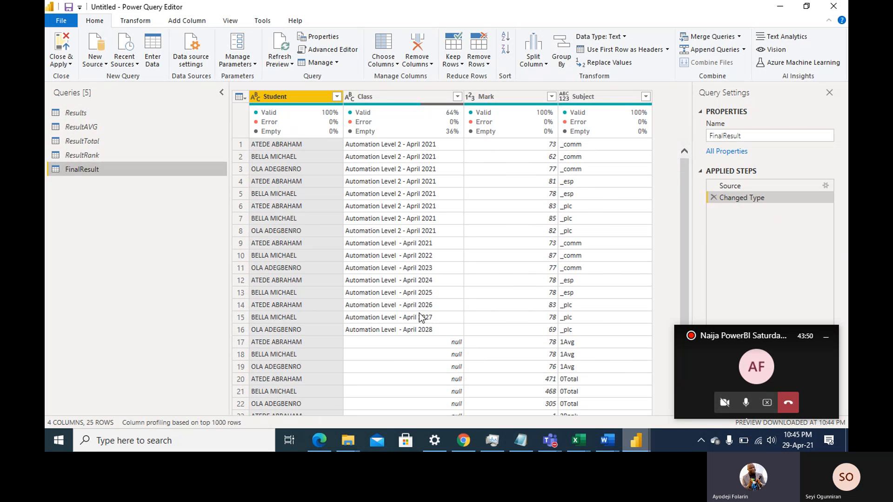
scroll(420, 314, down, 2)
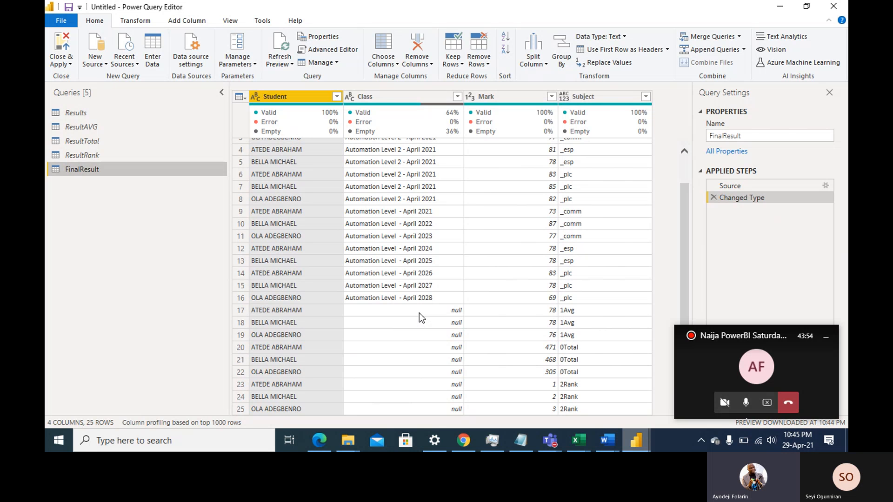
scroll(420, 313, up, 1)
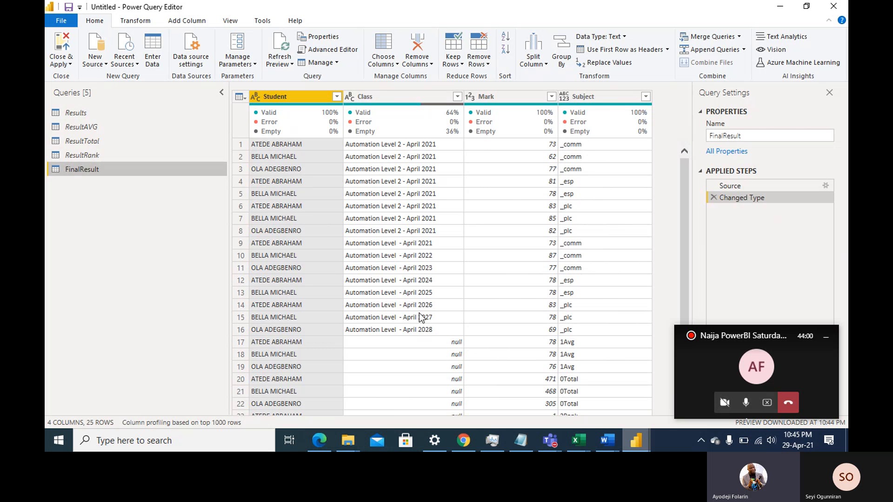
- Add a merged column to the Results query combining Student and Class with a semicolon separator, and review its values
click(75, 113)
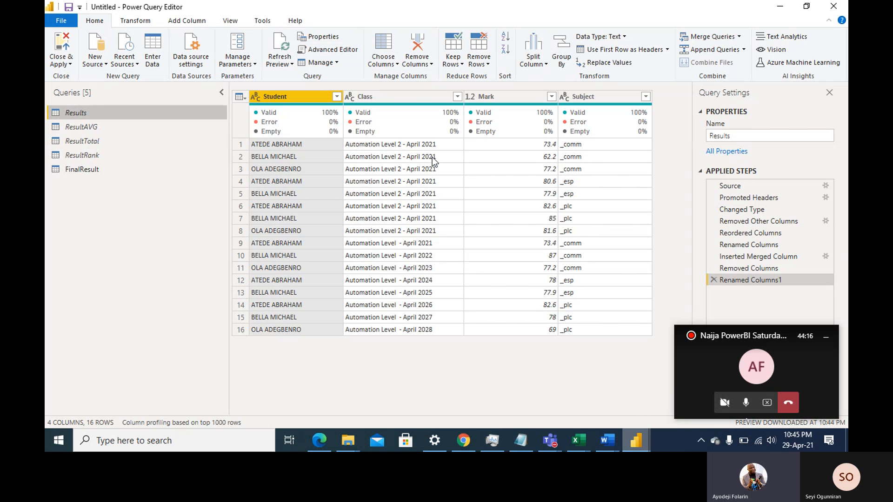
click(185, 21)
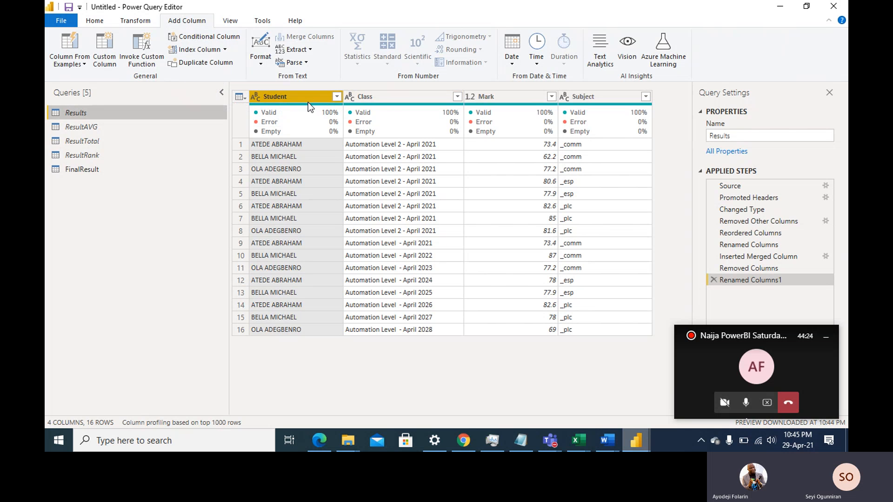
ctrl+click(376, 96)
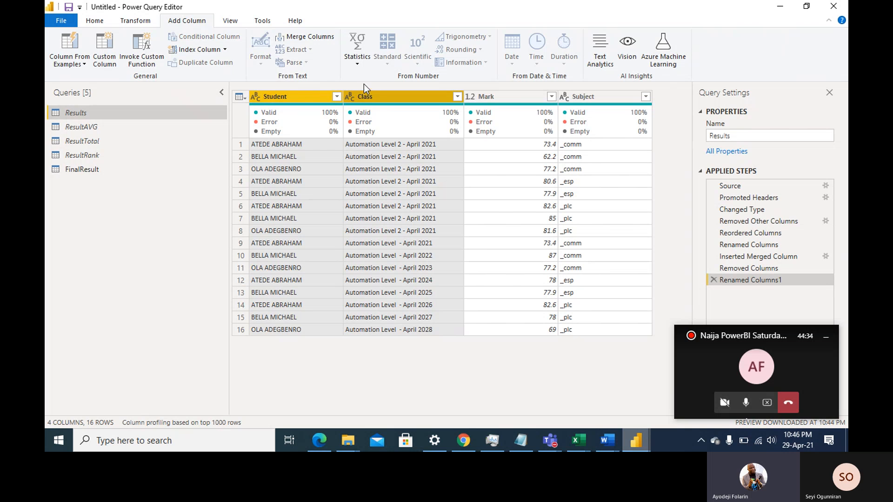
click(320, 38)
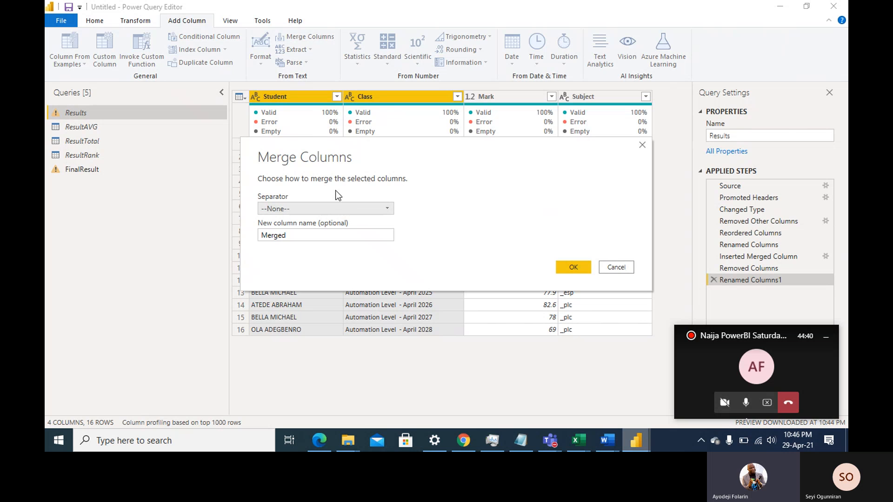
click(356, 210)
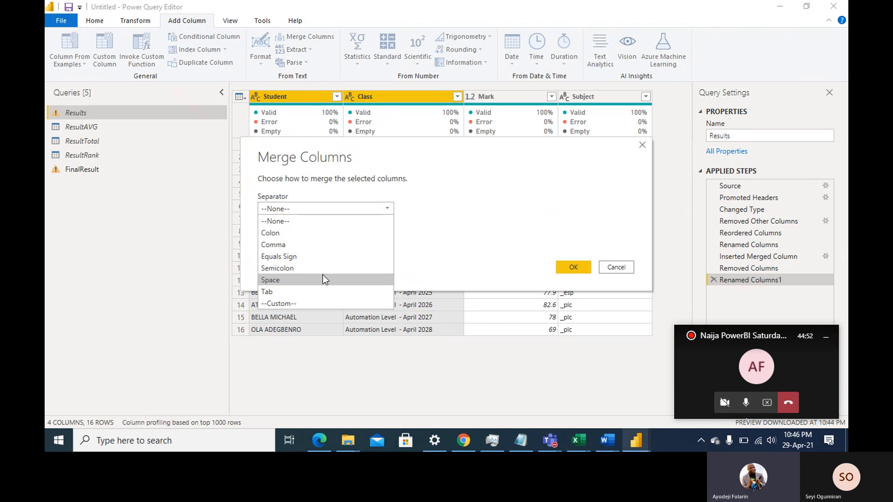
click(312, 274)
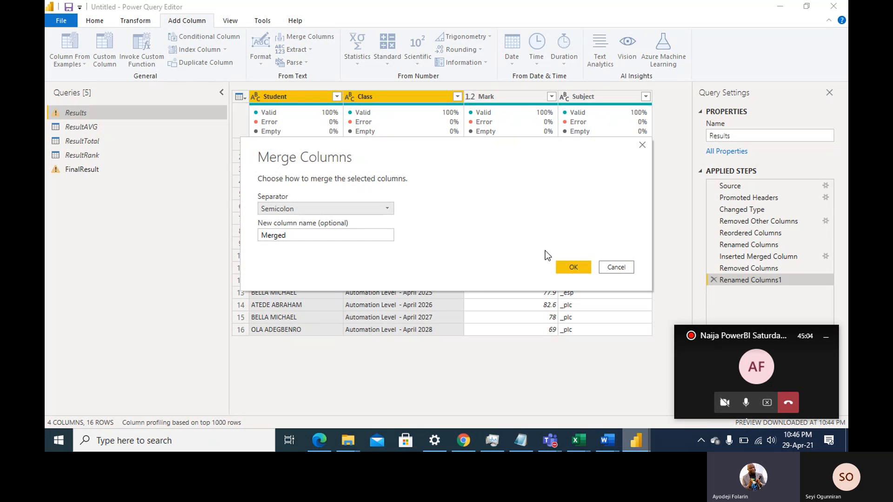
click(575, 269)
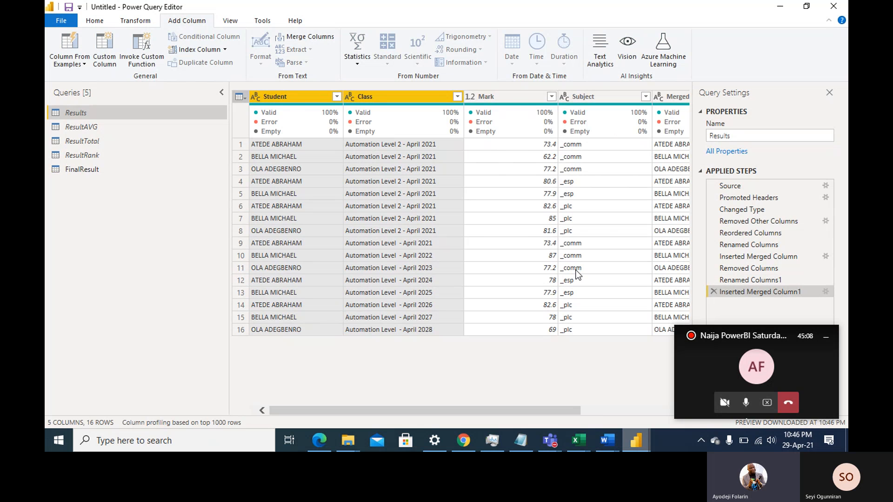
scroll(577, 275, right, 5)
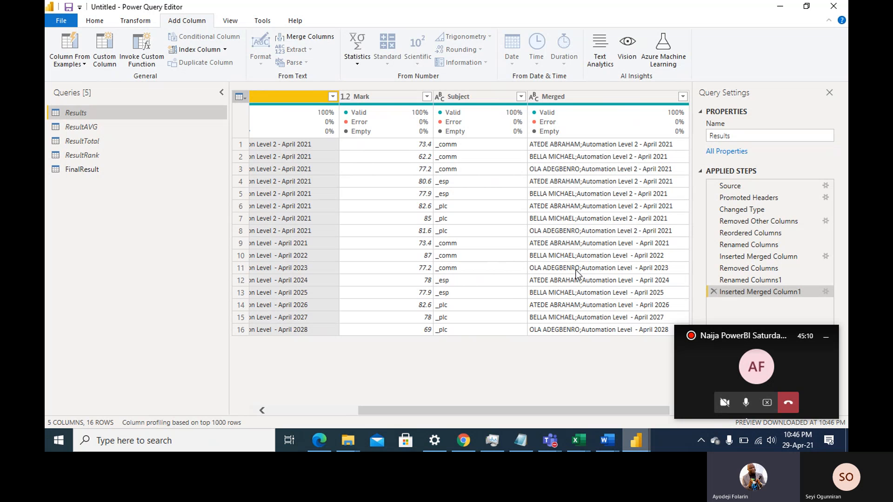
scroll(577, 274, left, 5)
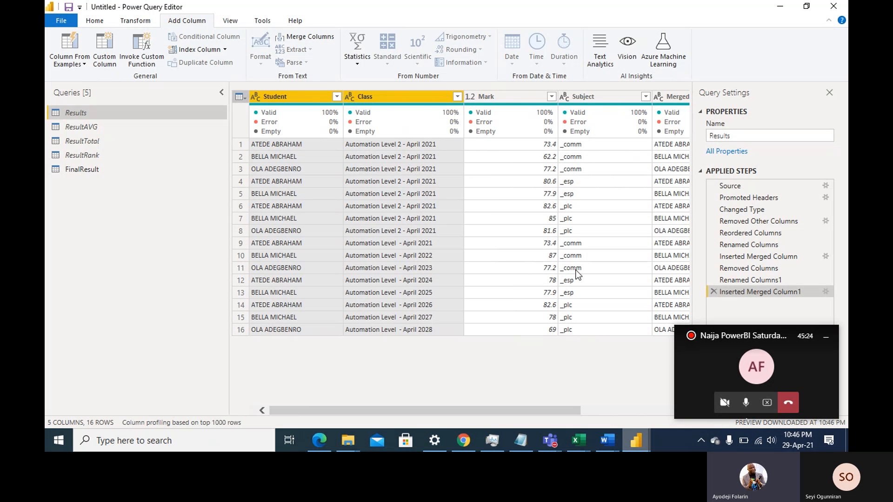
- In the Results query, rename the Student column as Student1 and the Merged column as Student
double_click(302, 98)
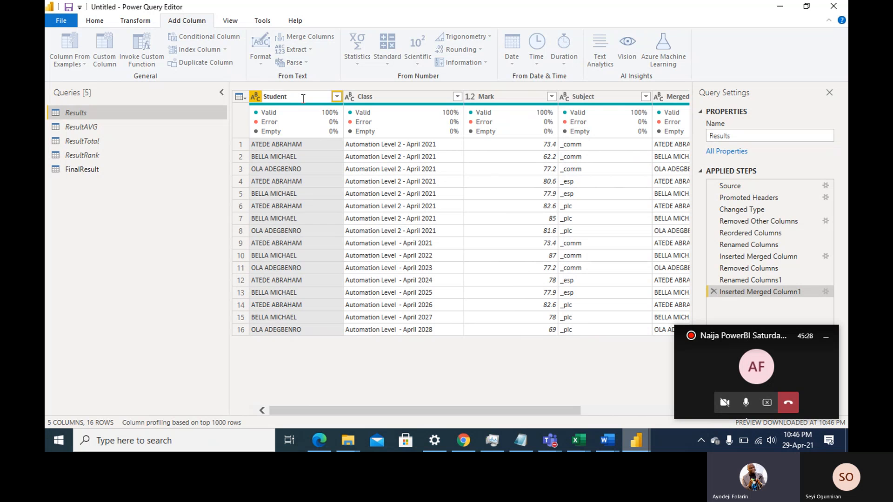
text(1)
key(BackSpace)
key(Return)
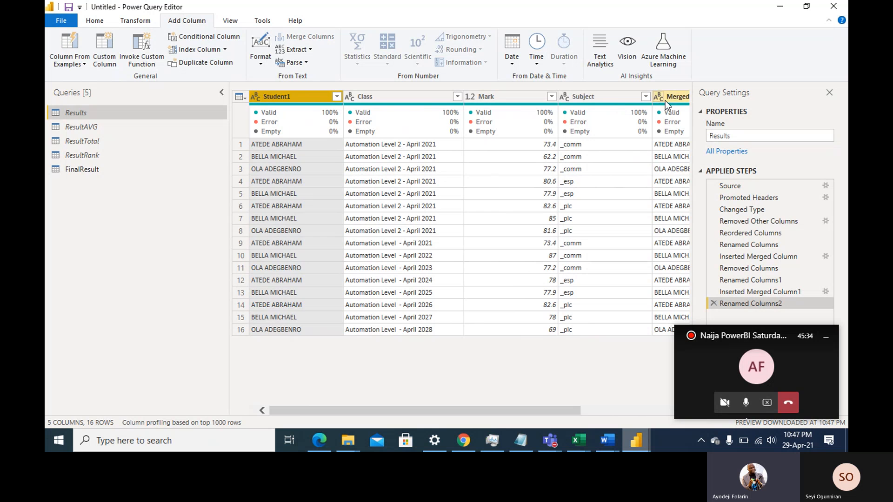
double_click(677, 98)
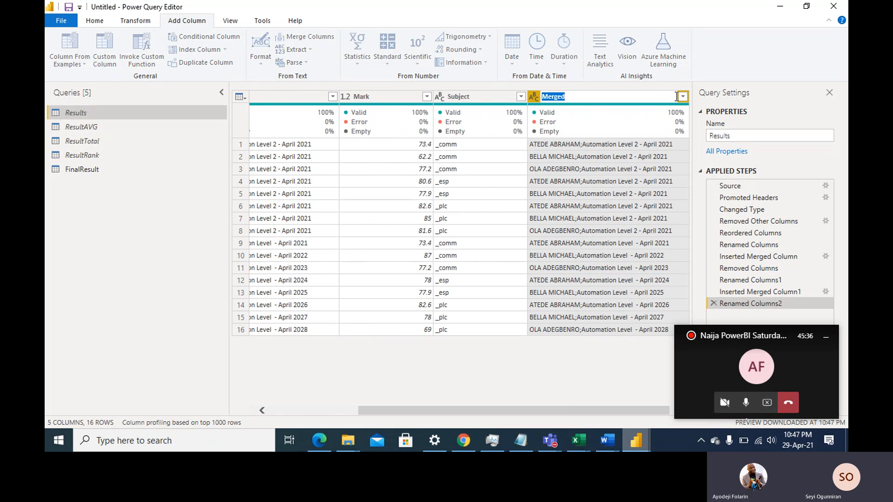
text(Student)
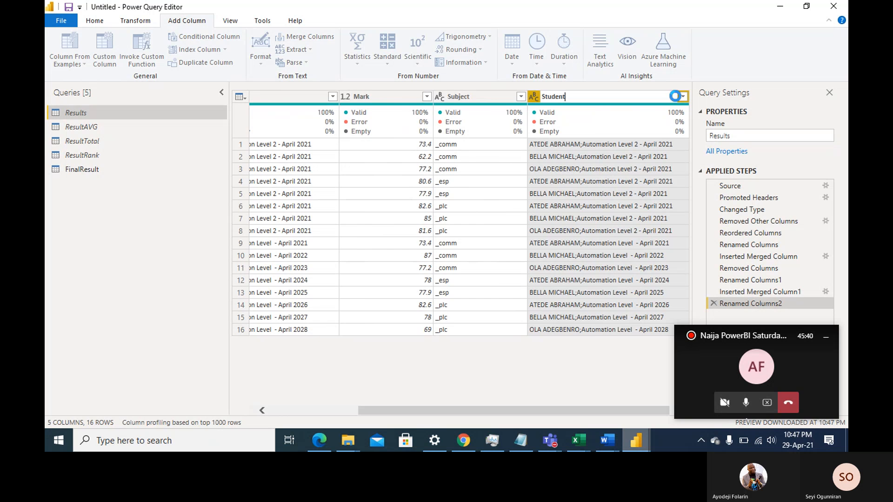
key(Escape)
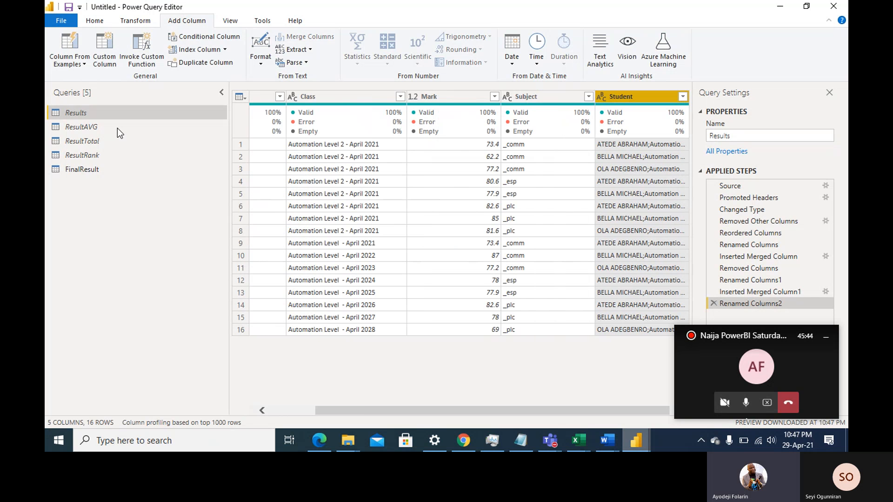
- Examine how the Student1, Class and merged Student columns are filled across the subject, average, total and rank rows of FinalResult
click(75, 170)
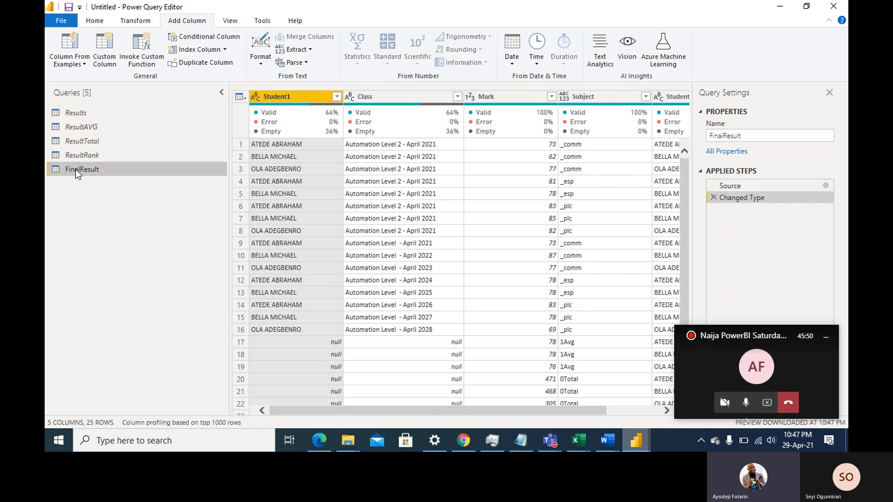
scroll(559, 283, right, 2)
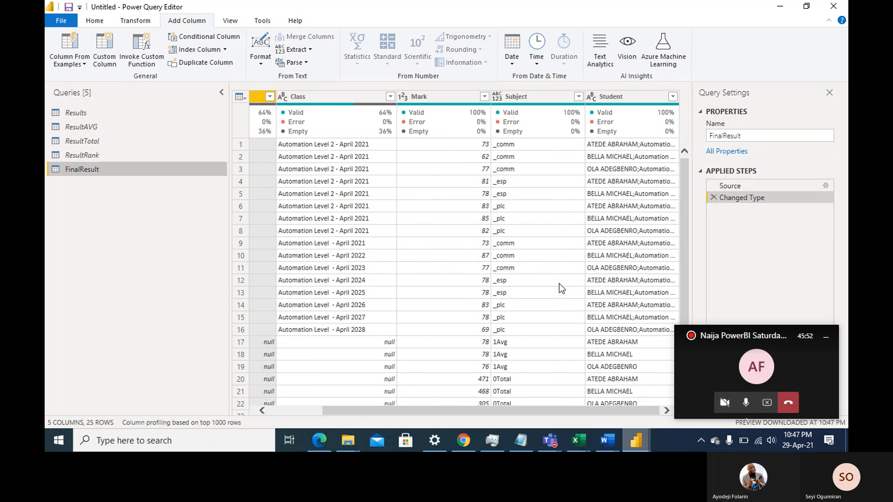
scroll(559, 283, down, 1)
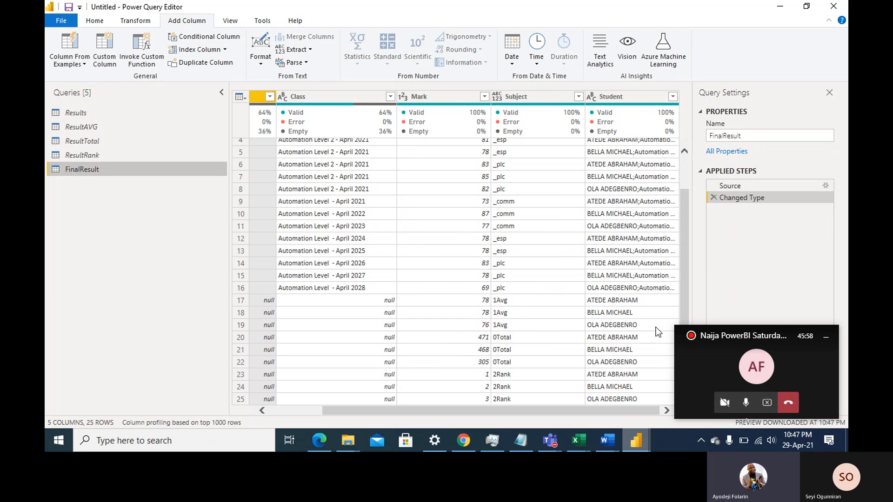
scroll(658, 331, left, 2)
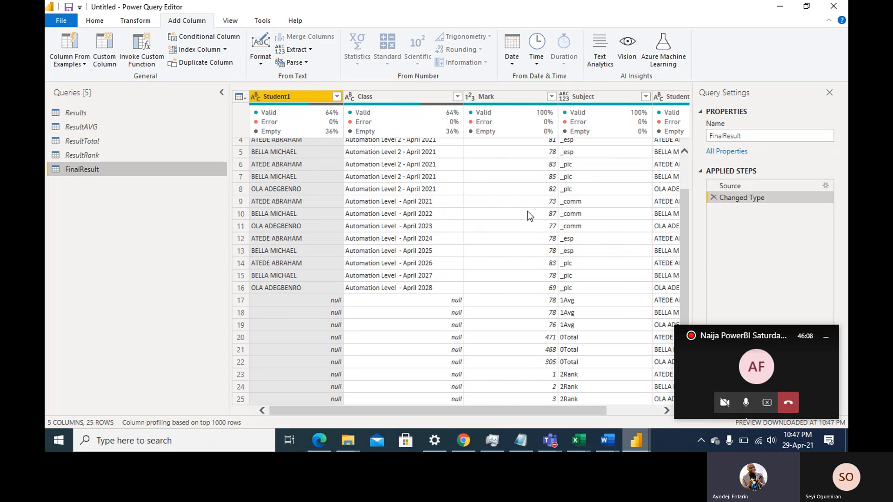
scroll(539, 216, right, 2)
scroll(539, 216, right, 2)
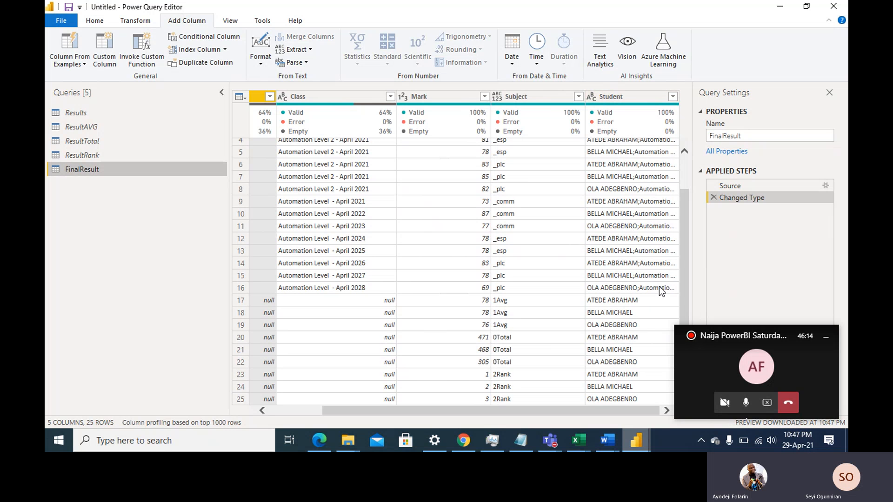
scroll(323, 169, left, 1)
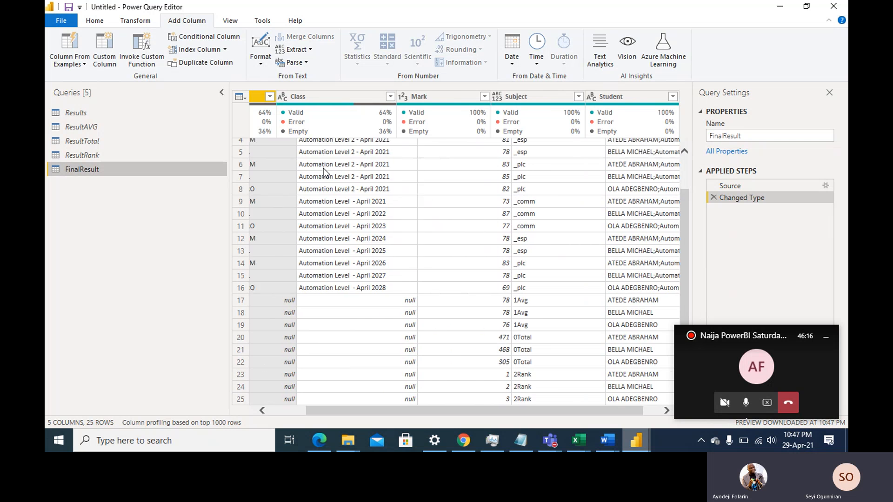
scroll(323, 168, left, 2)
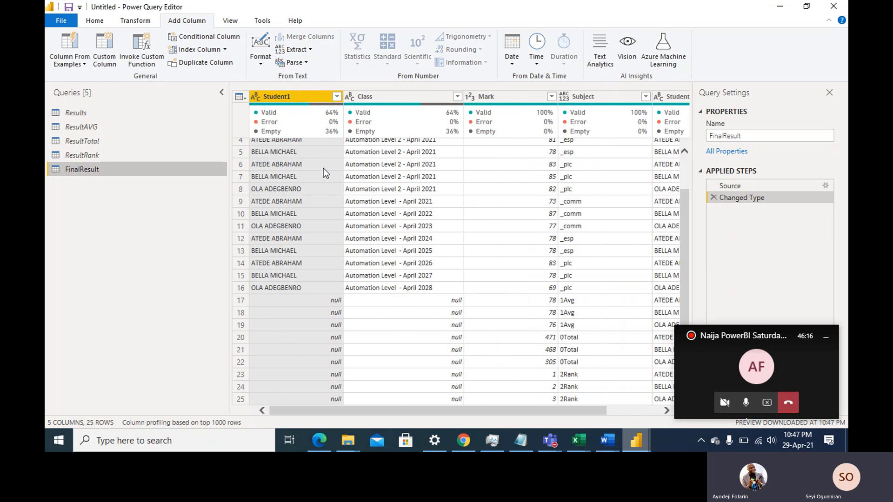
- Remove the Student1 and Class columns from the FinalResult query
right_click(312, 99)
click(350, 123)
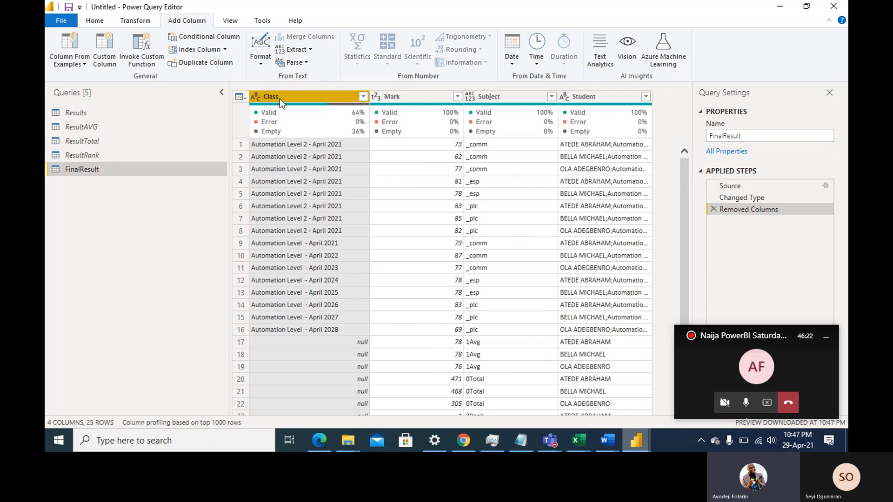
right_click(281, 99)
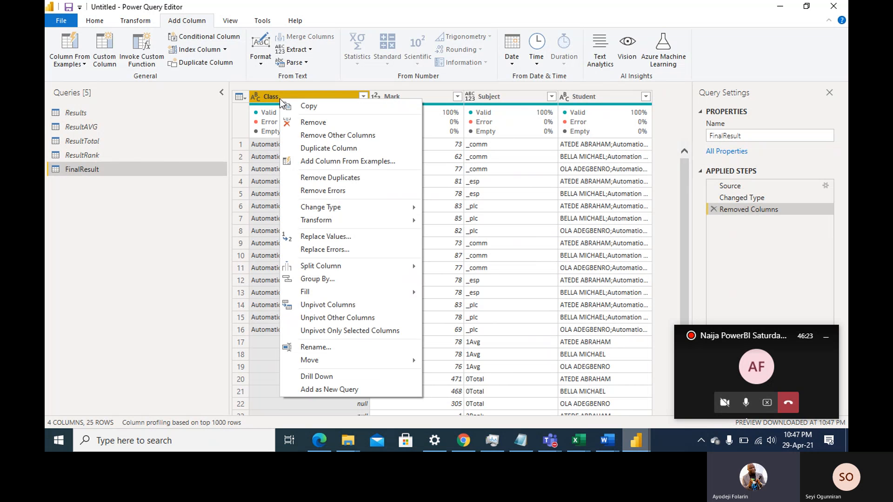
click(313, 123)
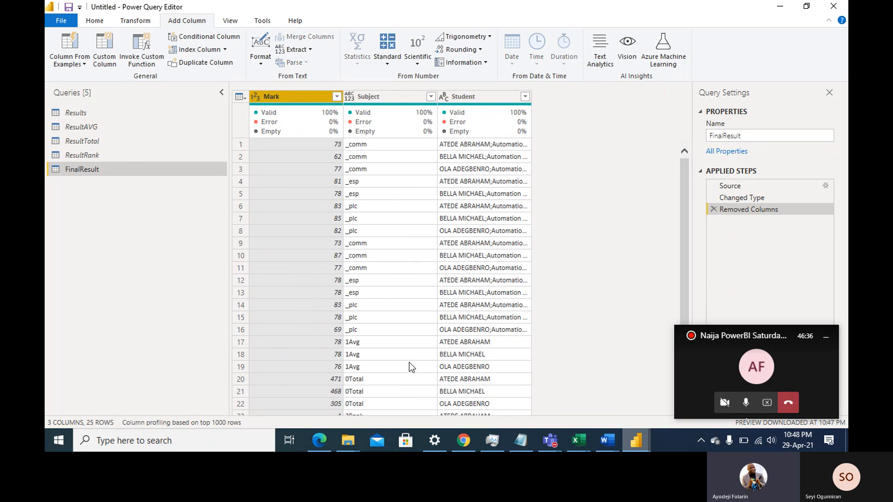
- Compare the Student values in FinalResult's average, total and rank rows with those in the ResultAVG and ResultTotal queries
scroll(412, 368, down, 1)
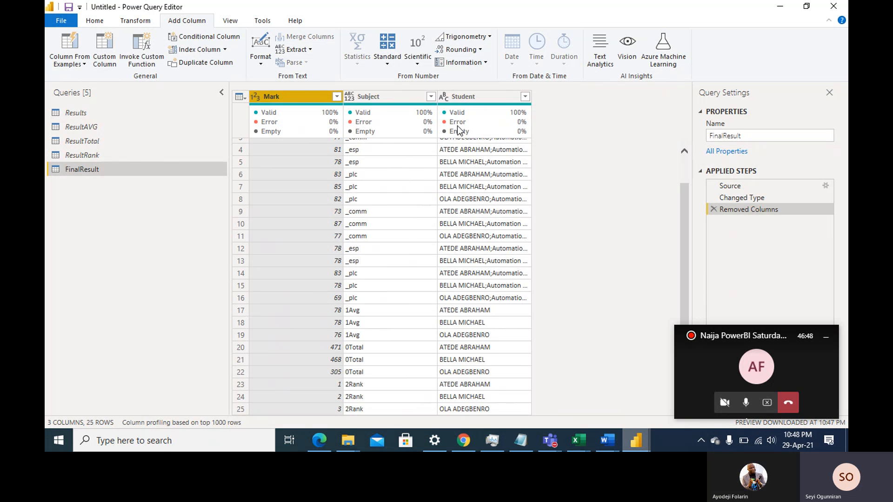
mouse_move(470, 110)
click(74, 127)
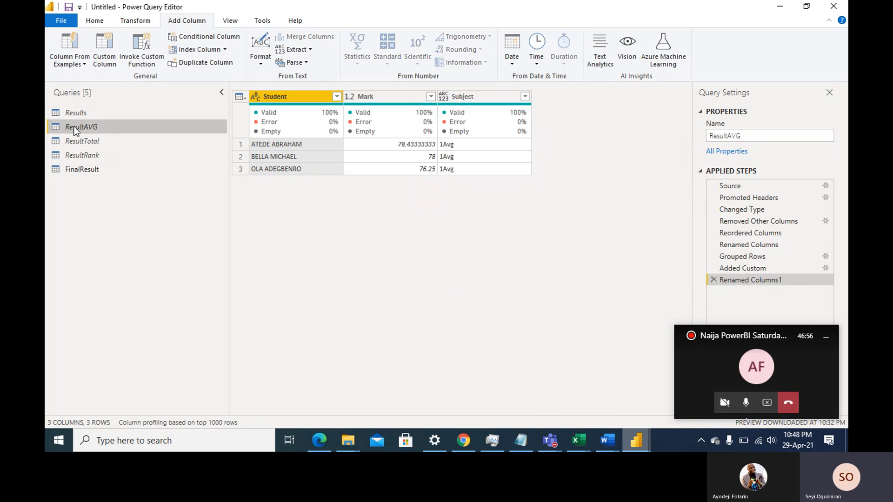
click(82, 141)
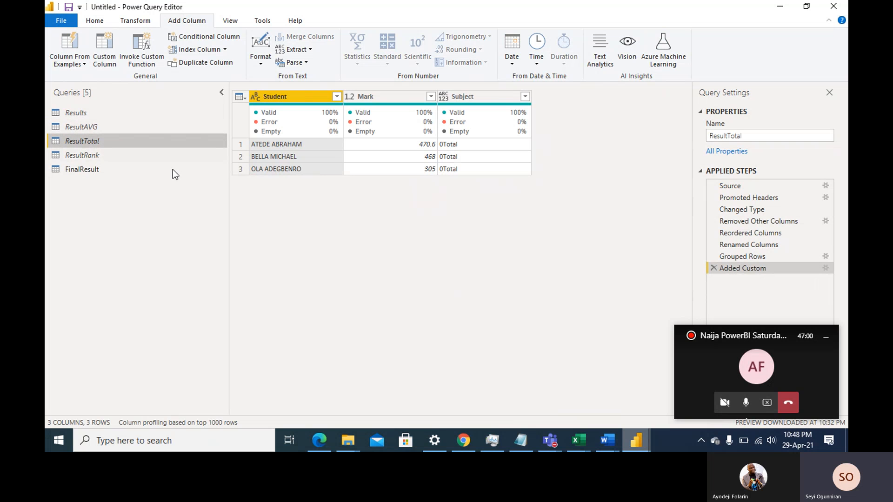
click(82, 169)
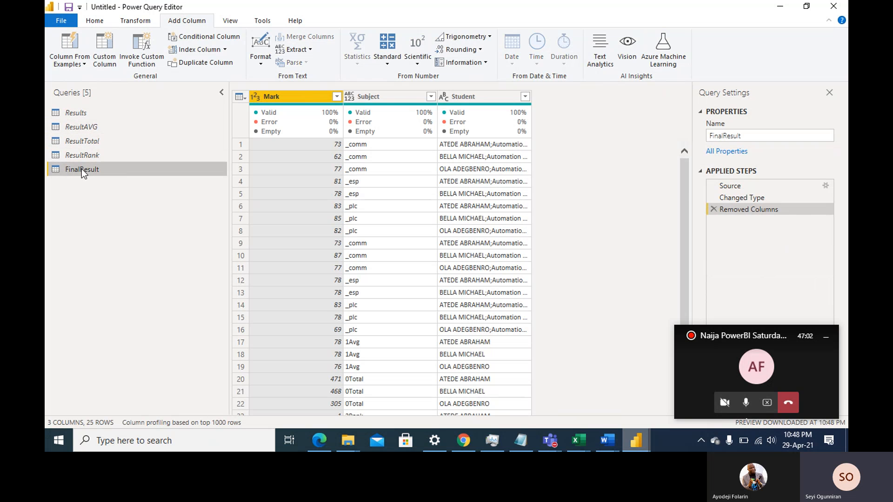
scroll(417, 376, down, 1)
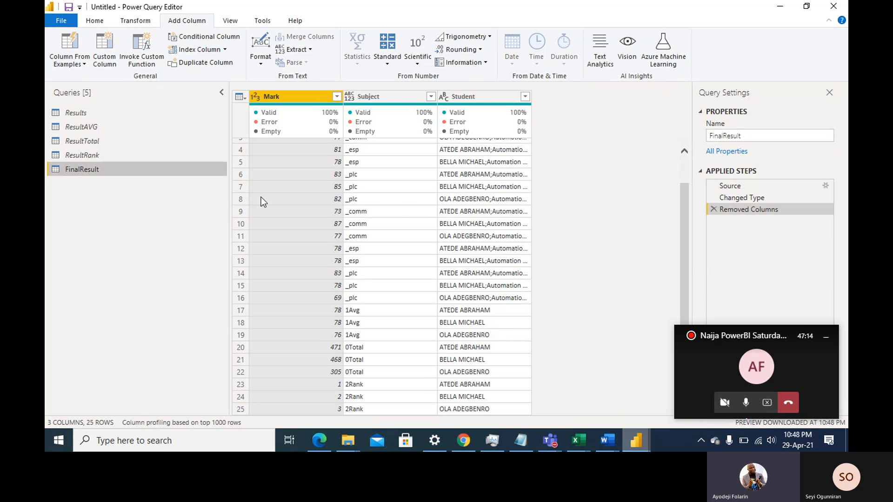
- Edit the Removed Other Columns step of the ResultAVG query so that the Class column is also kept
click(78, 127)
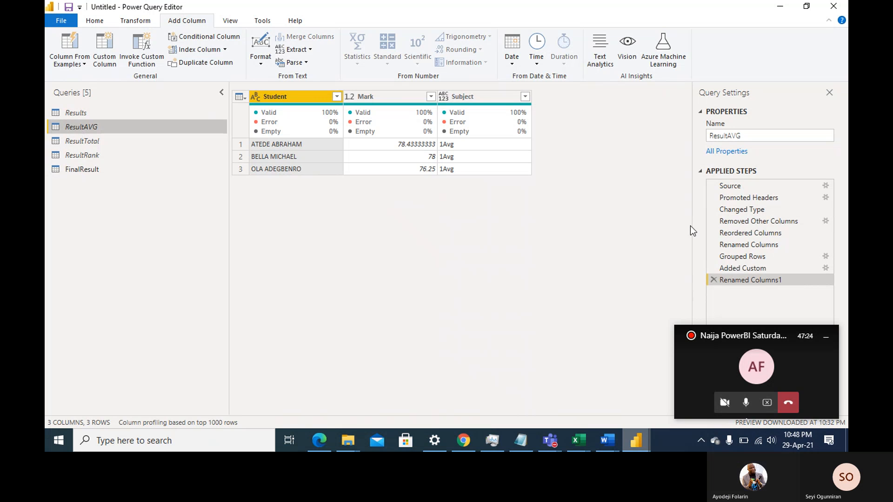
click(744, 222)
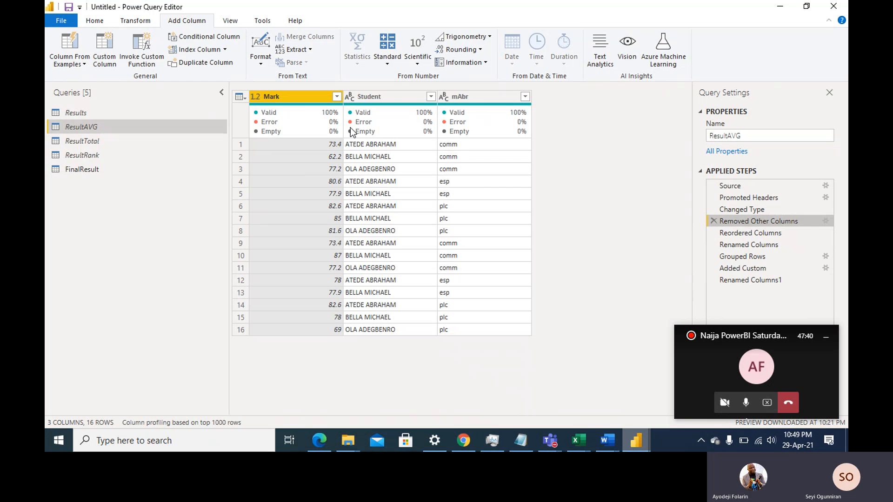
mouse_move(373, 104)
click(825, 221)
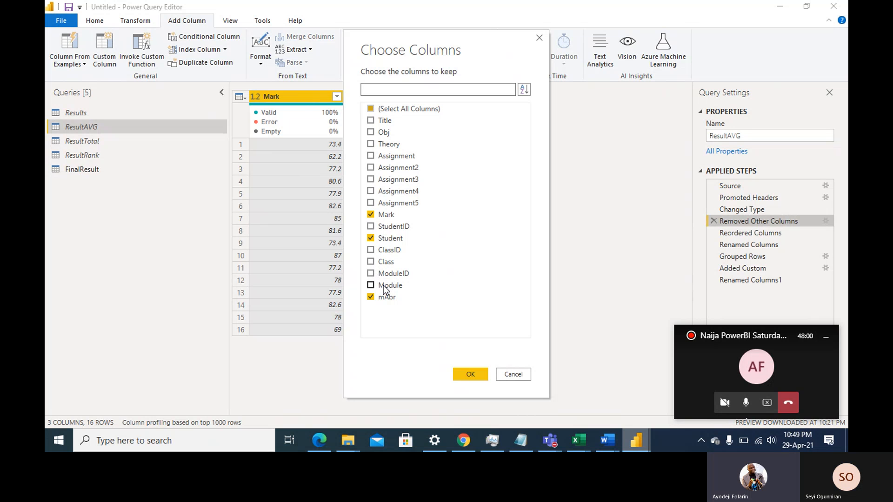
click(371, 262)
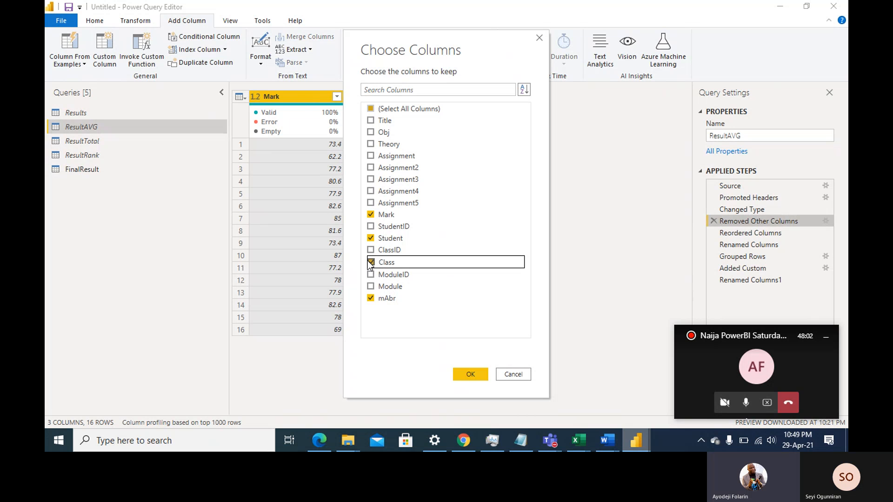
click(474, 375)
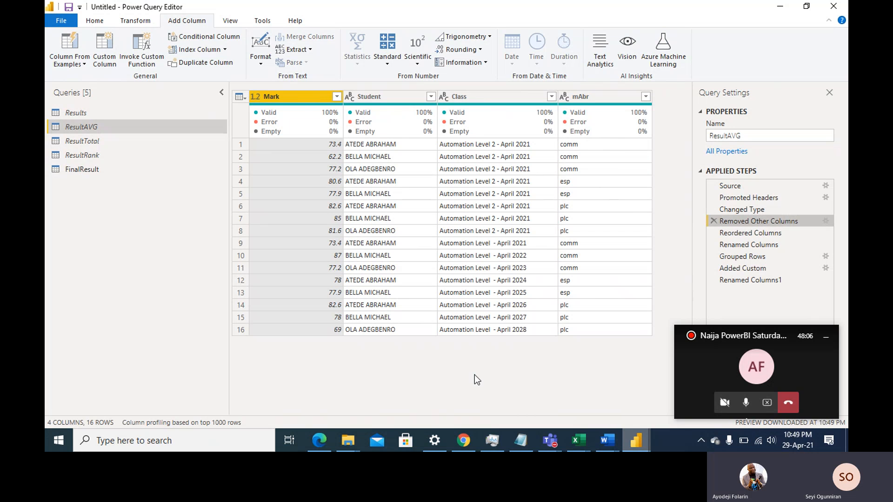
- Insert a merged column combining Student and Class with a semicolon separator after ResultAVG's Removed Other Columns step
click(391, 98)
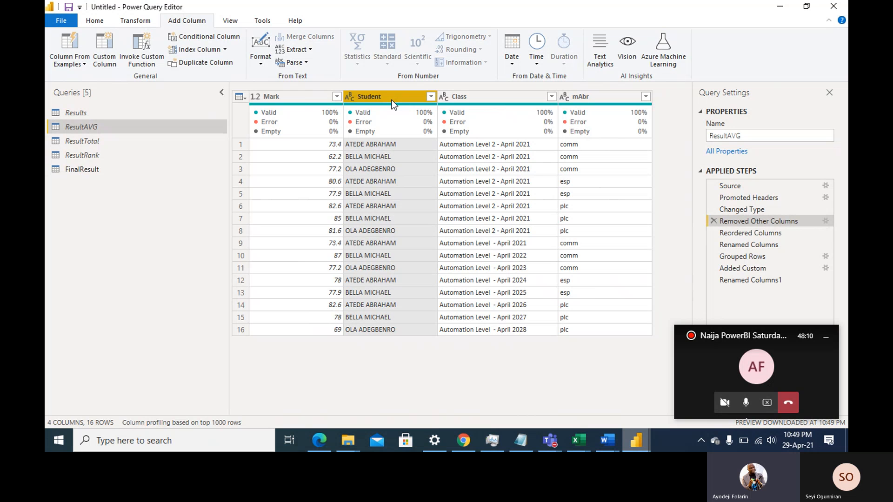
ctrl+click(479, 96)
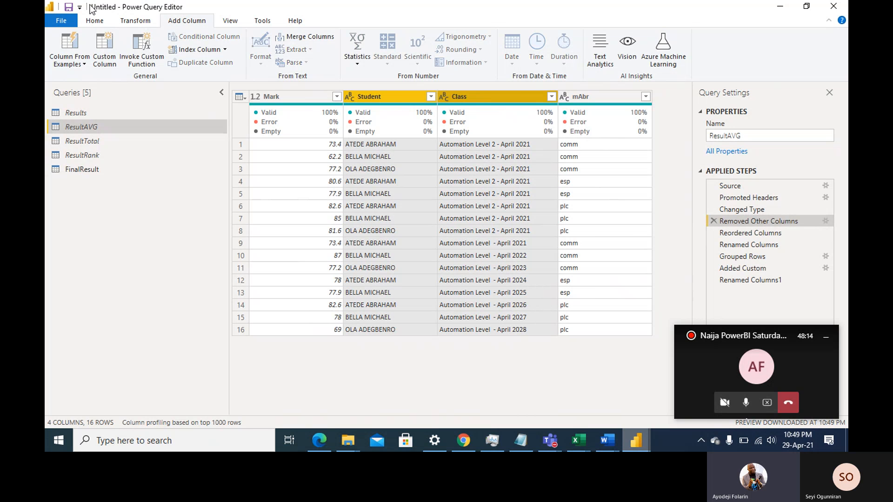
click(308, 38)
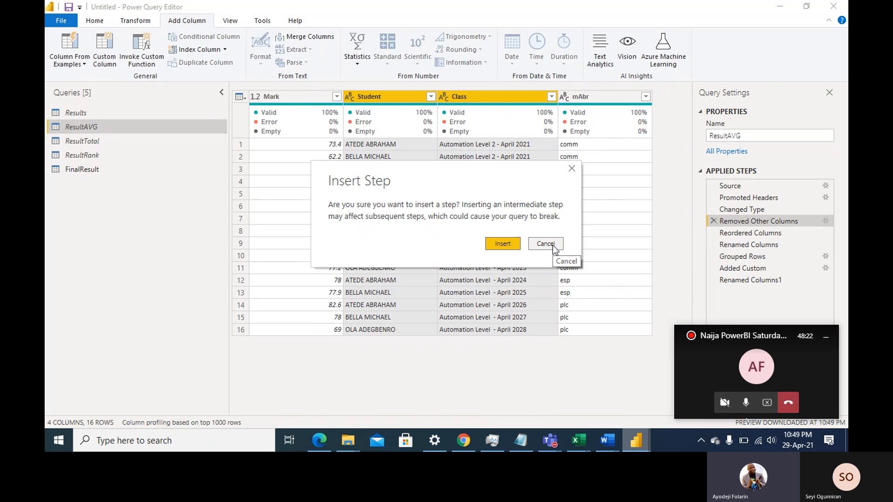
click(501, 244)
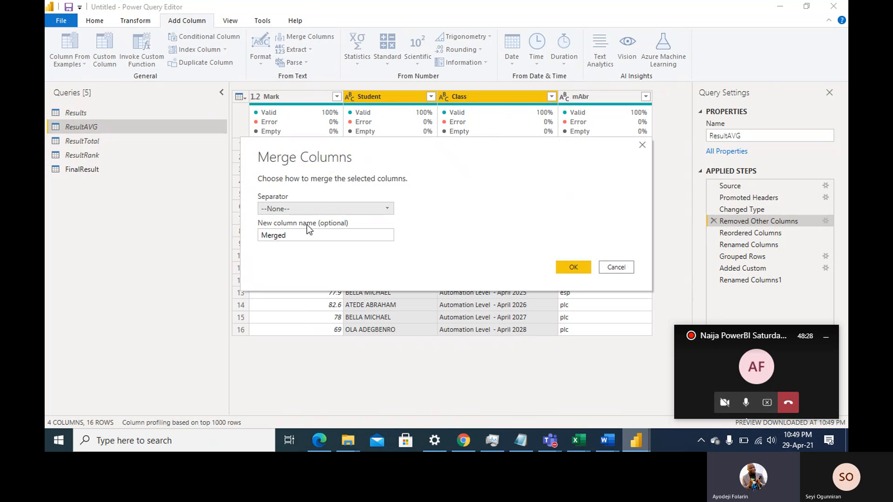
click(311, 210)
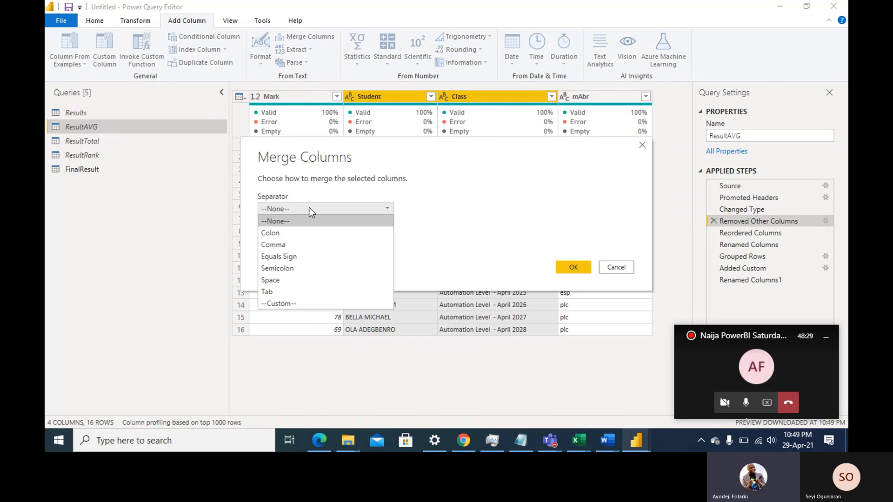
click(284, 268)
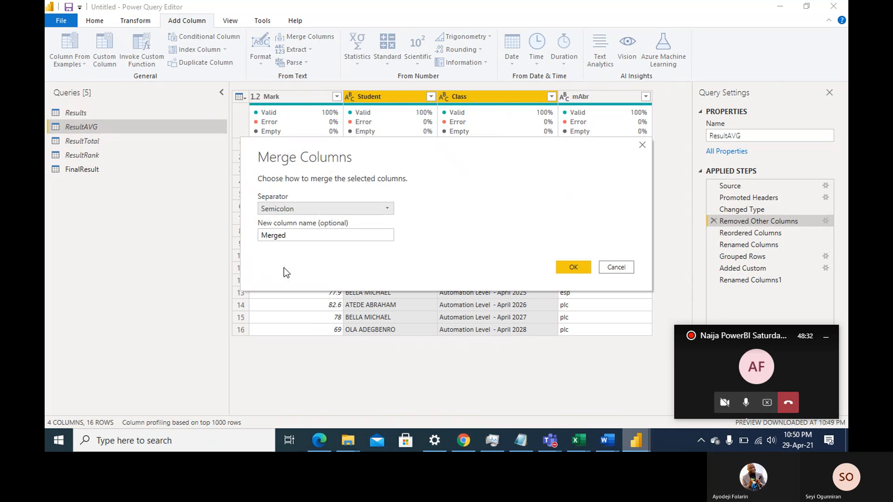
click(573, 268)
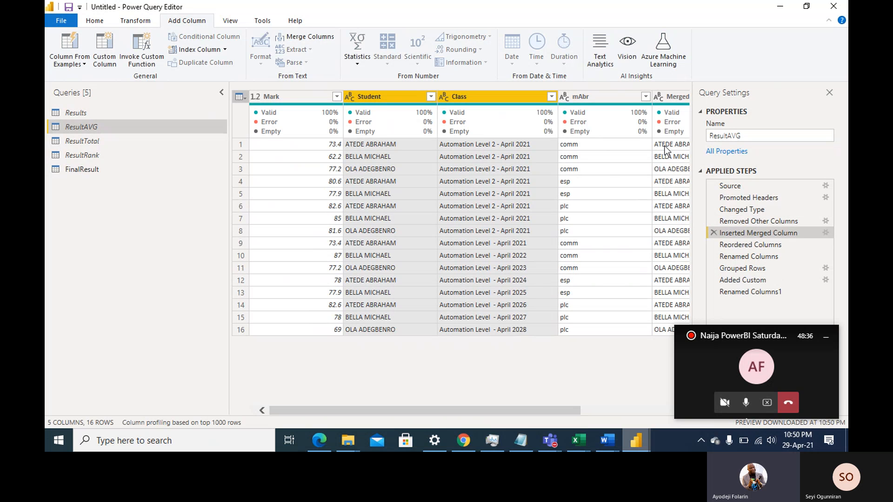
- Rename the original Student column of ResultAVG to Student1 as an inserted step after Inserted Merged Column
click(396, 99)
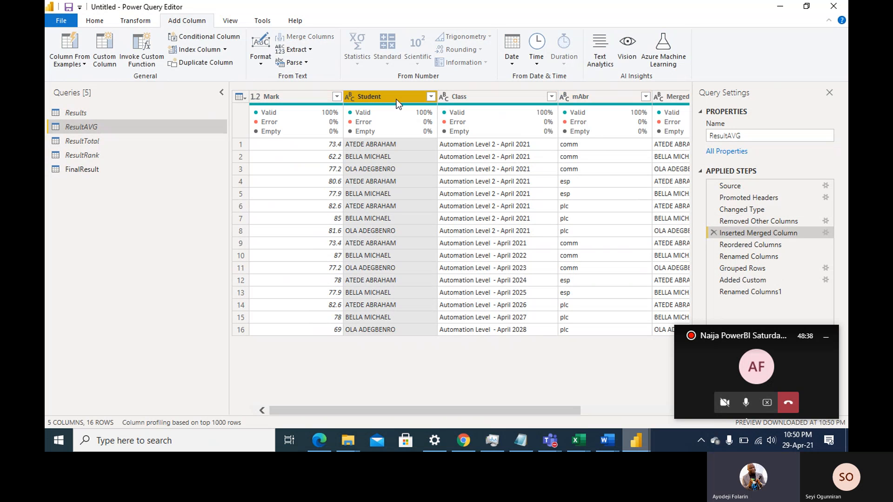
double_click(397, 99)
click(397, 99)
text(1)
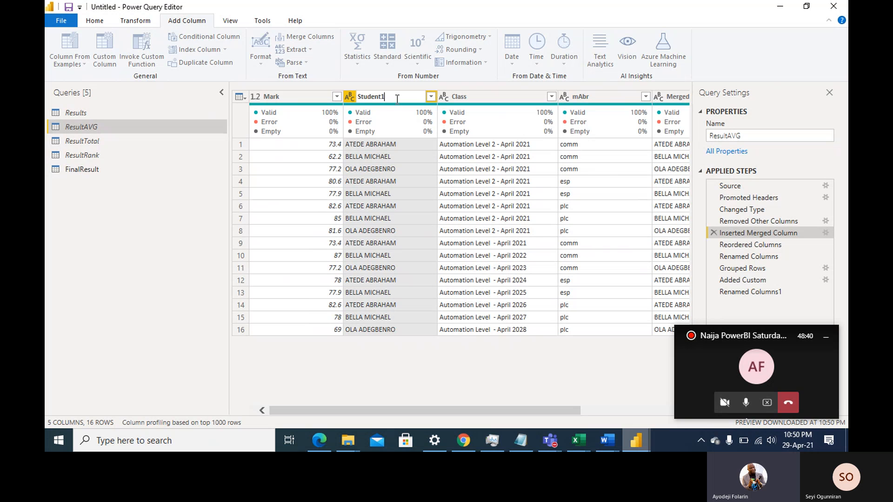
click(677, 99)
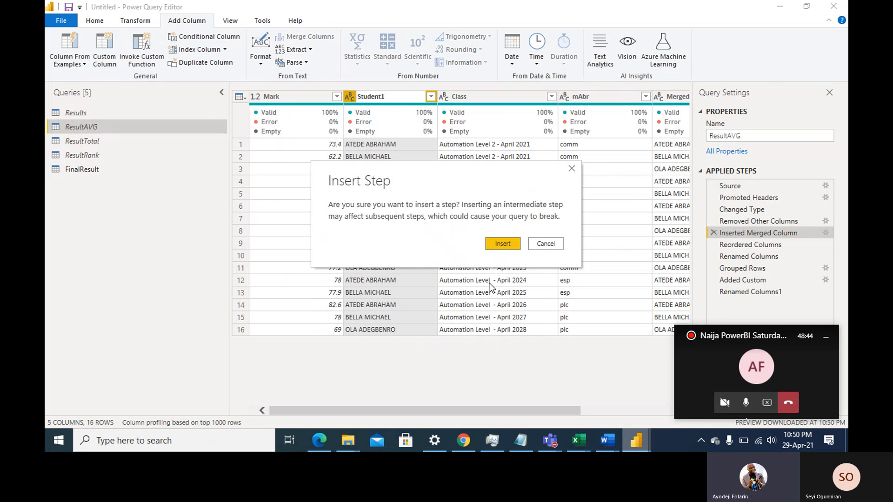
click(500, 247)
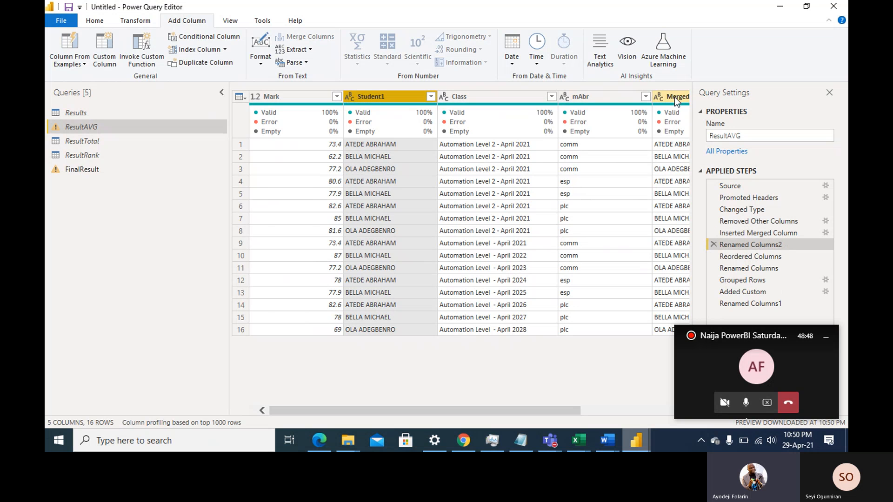
- Rename ResultAVG's Merged column to Student and accept inserting the intermediate step
double_click(675, 97)
text(Stu)
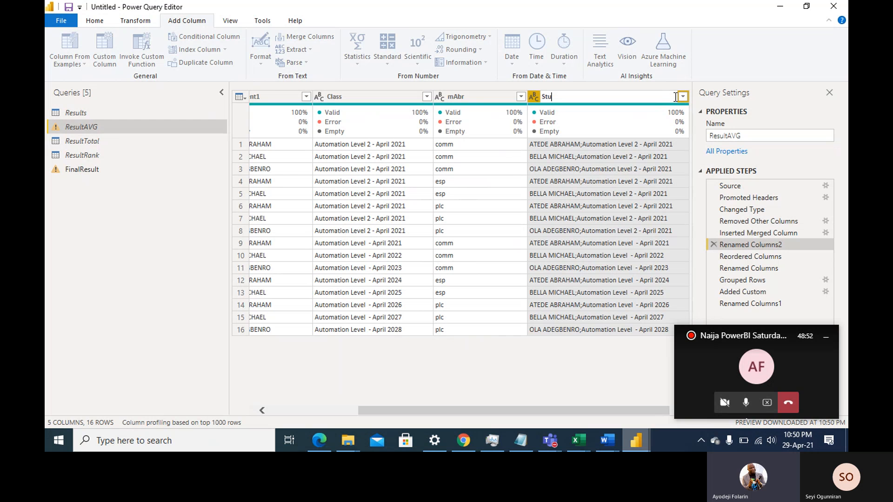
text(dent)
key(Return)
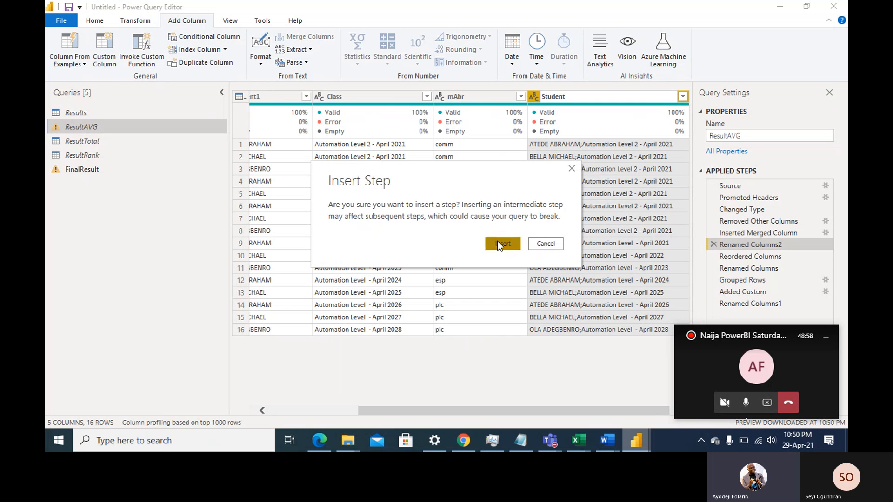
click(498, 241)
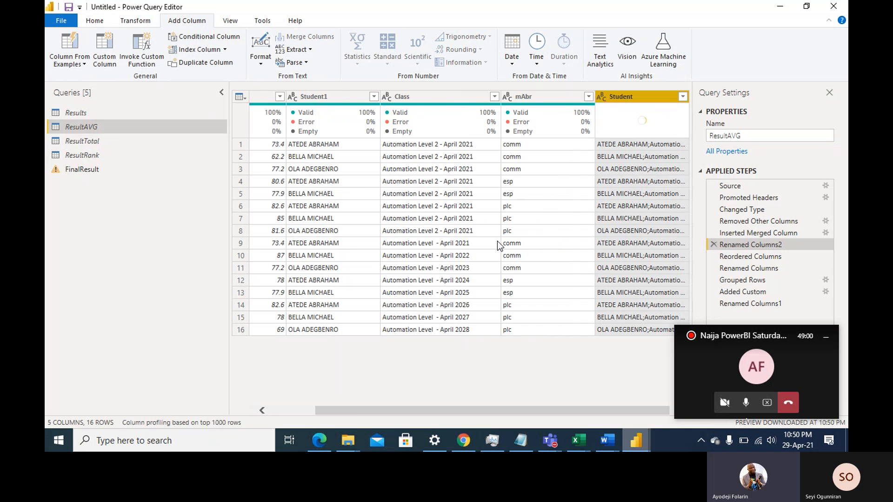
- Check the Student values in FinalResult's average, total and rank rows and in the ResultAVG query
click(78, 170)
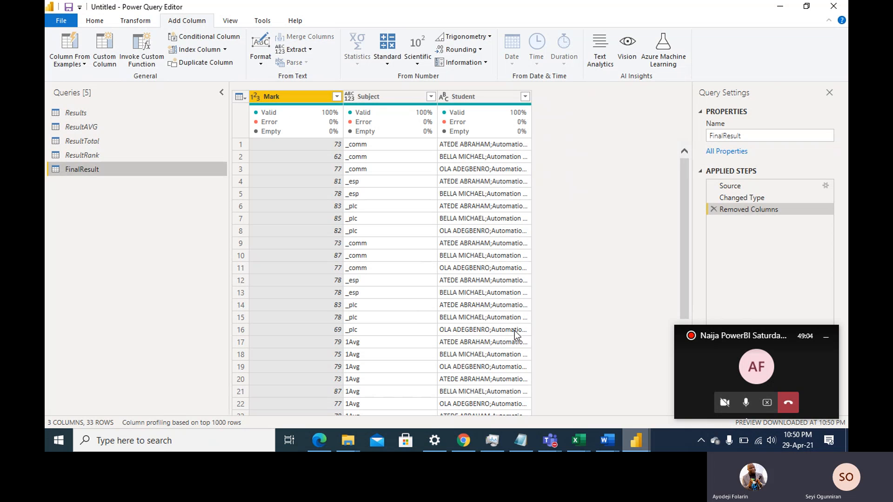
scroll(473, 343, down, 4)
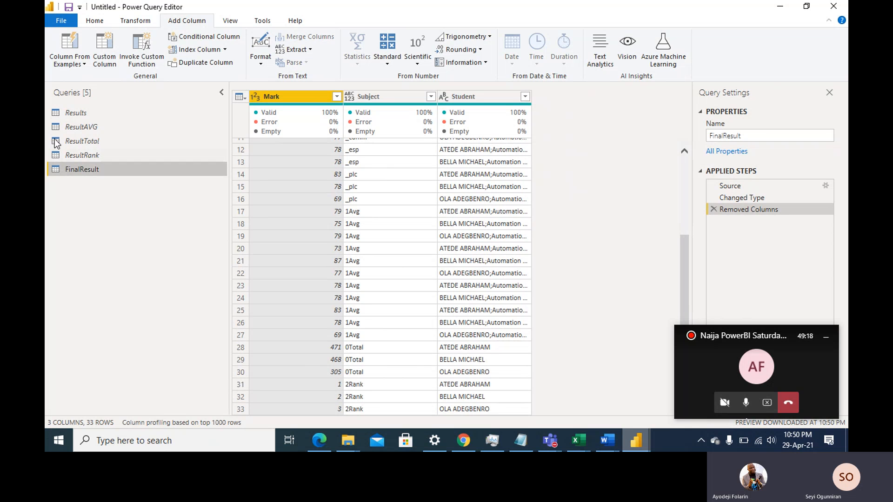
click(75, 127)
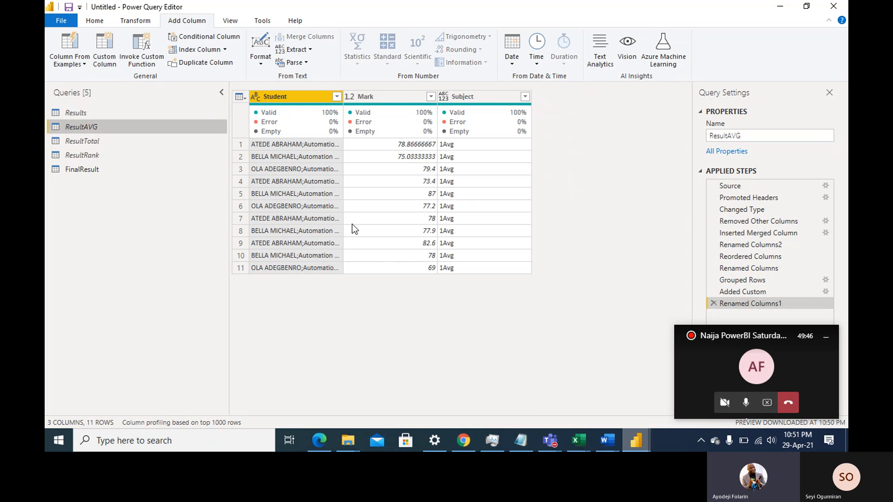
- Edit the Removed Other Columns step of the ResultTotal query so that the Class column is also kept
click(75, 141)
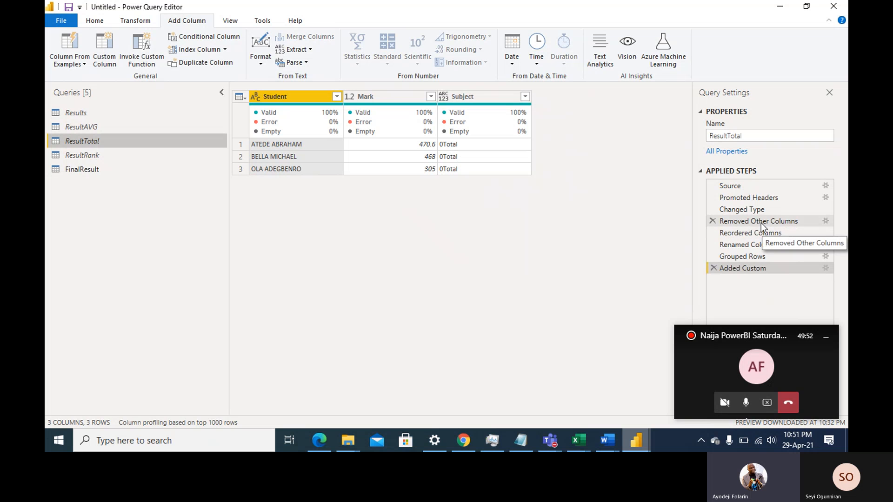
click(808, 222)
double_click(808, 222)
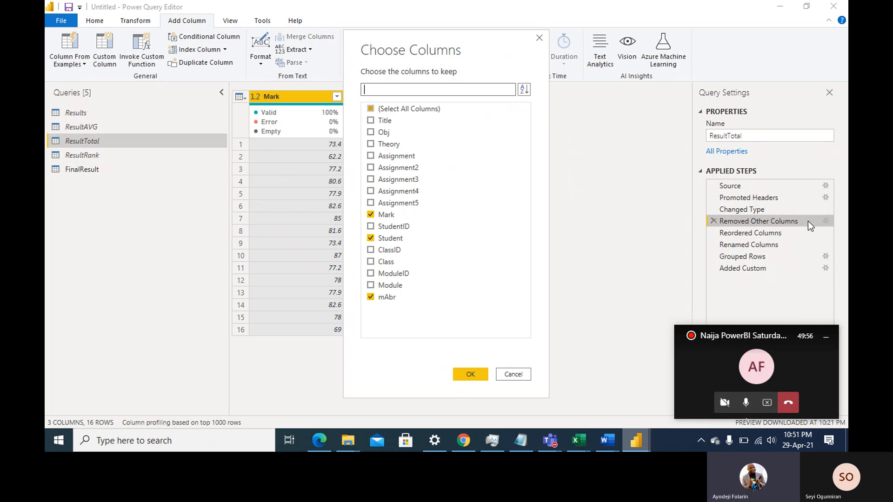
click(370, 262)
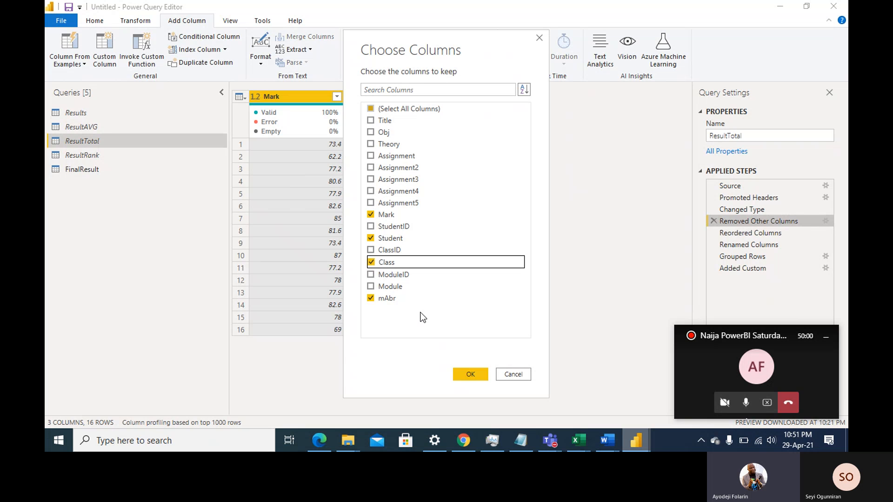
click(469, 375)
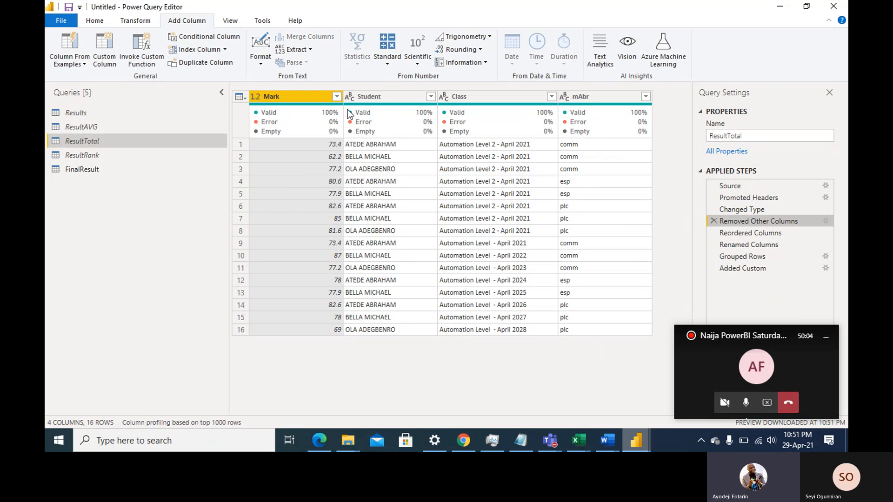
- Insert a merged column combining Student and Class with a semicolon separator after ResultTotal's Removed Other Columns step
click(383, 99)
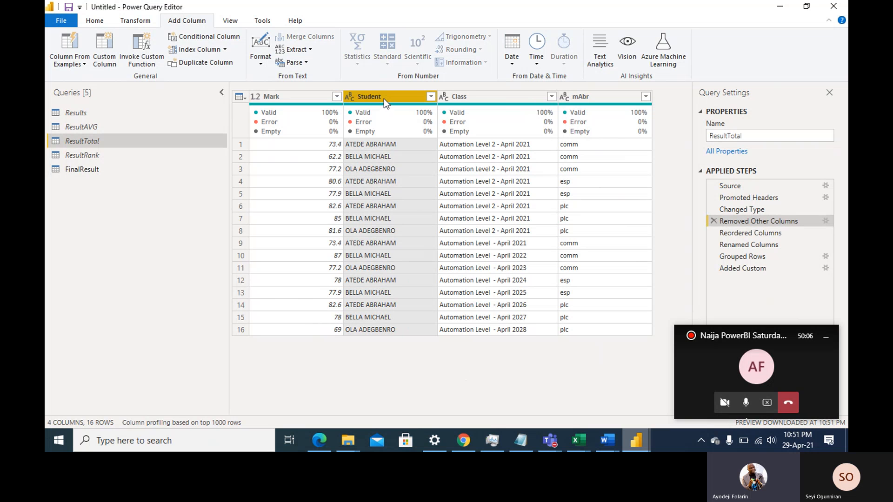
ctrl+click(479, 99)
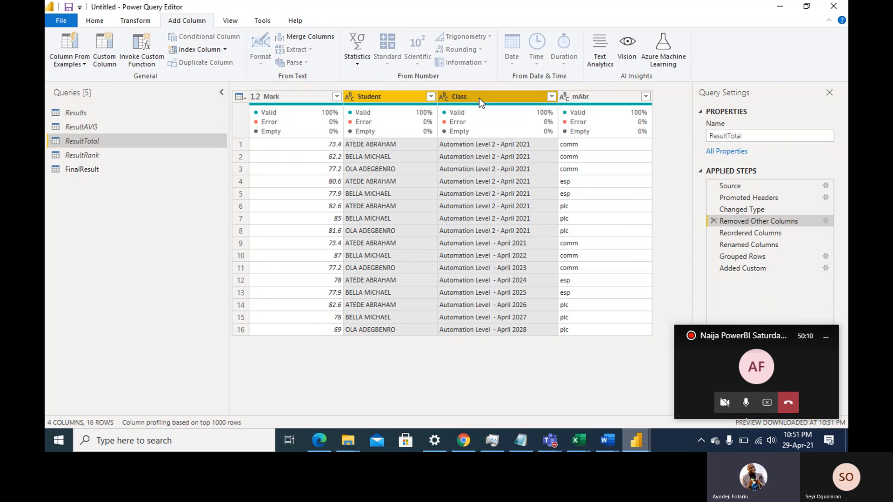
click(306, 37)
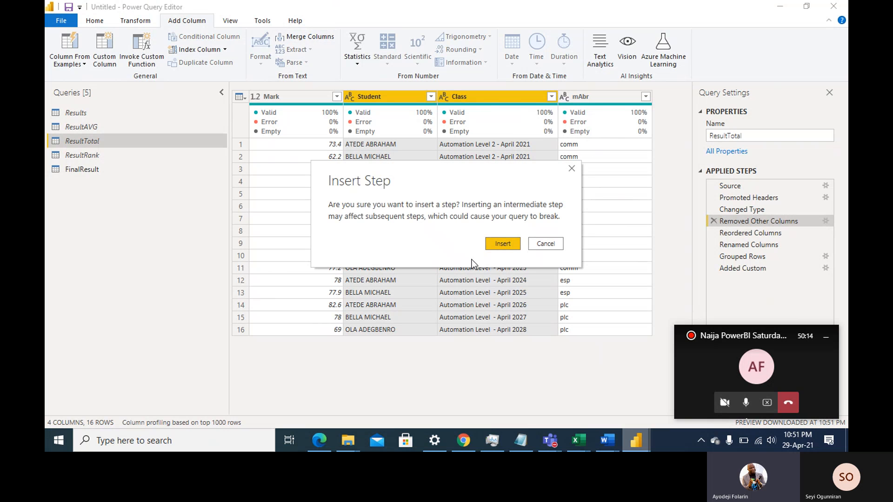
click(491, 244)
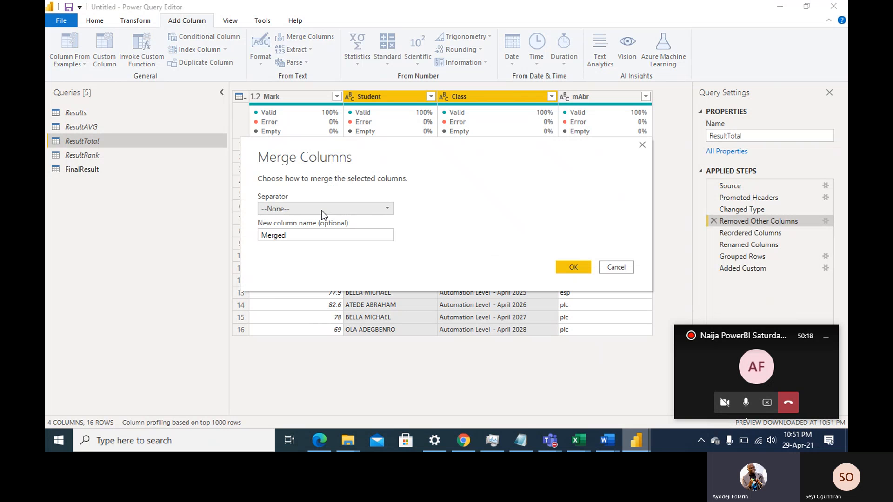
click(322, 209)
click(292, 270)
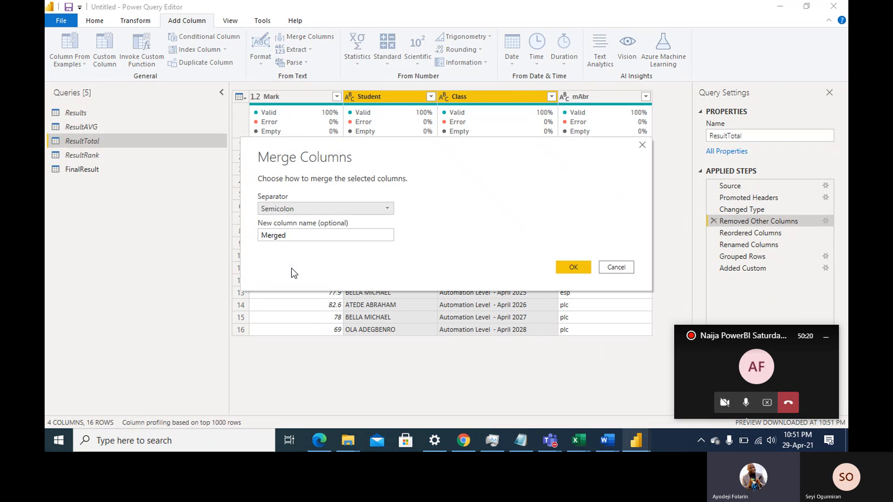
click(574, 267)
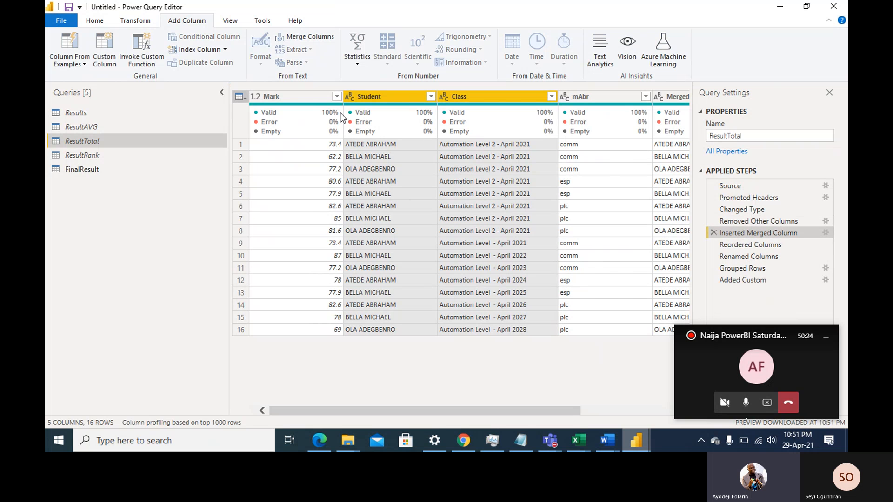
- Rename the original Student column of ResultTotal to Student1 as an inserted step after Inserted Merged Column
double_click(408, 99)
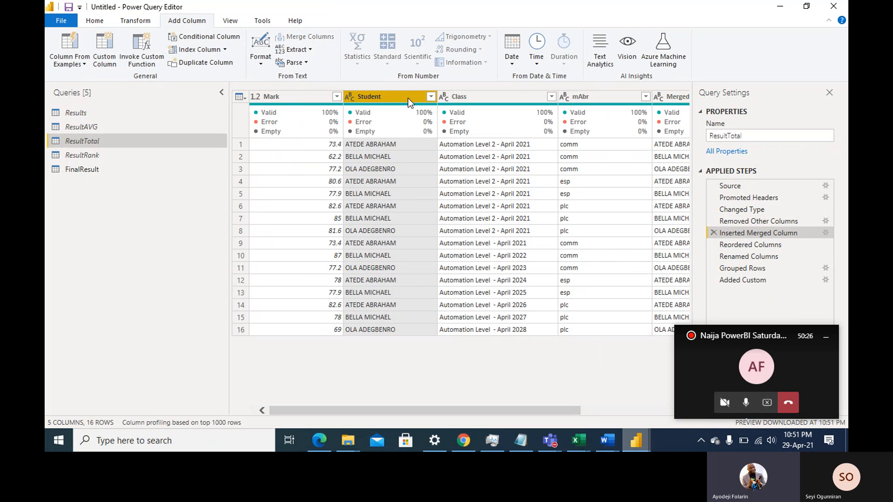
click(409, 98)
text(1)
key(Return)
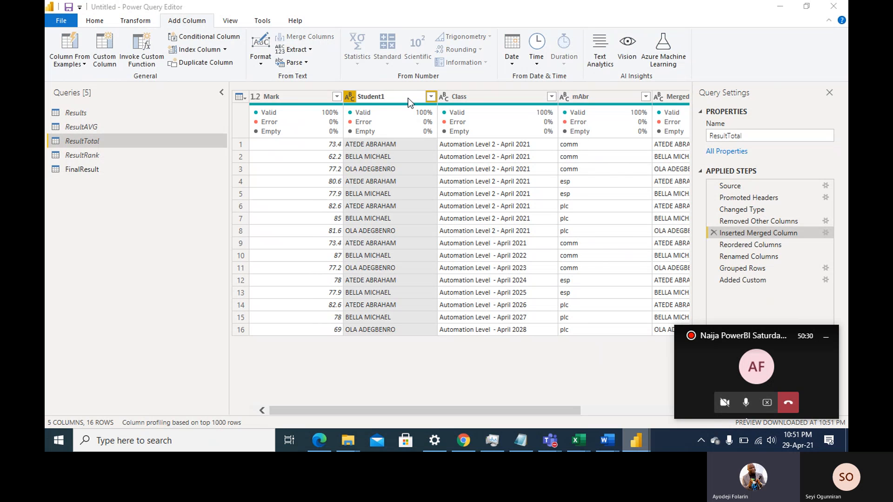
click(500, 240)
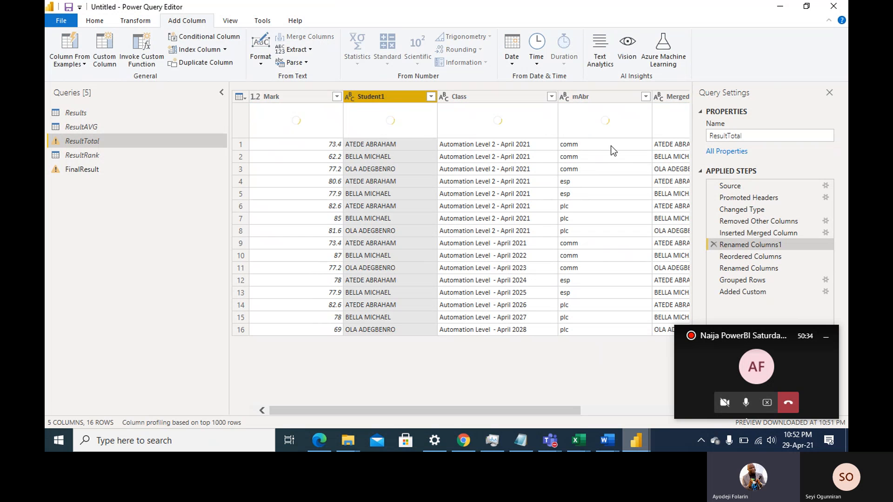
- Rename ResultTotal's Merged column to Student and accept inserting the intermediate step
double_click(671, 99)
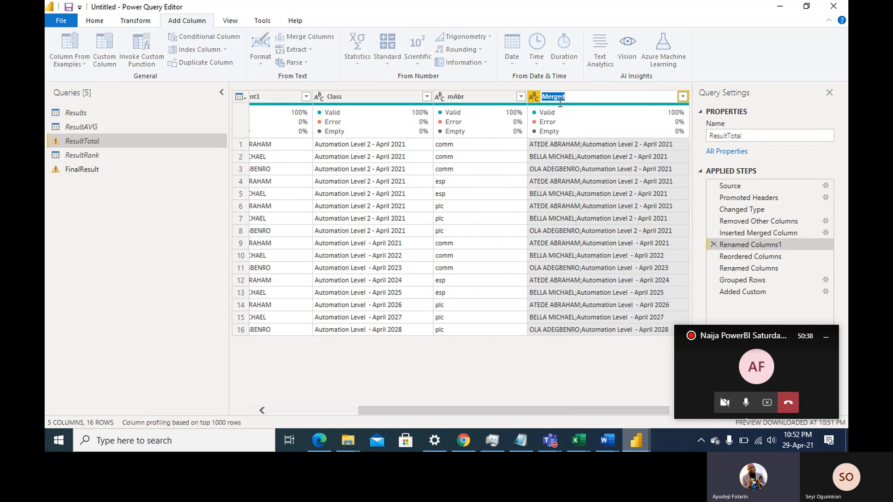
text(Student1)
key(BackSpace)
key(Return)
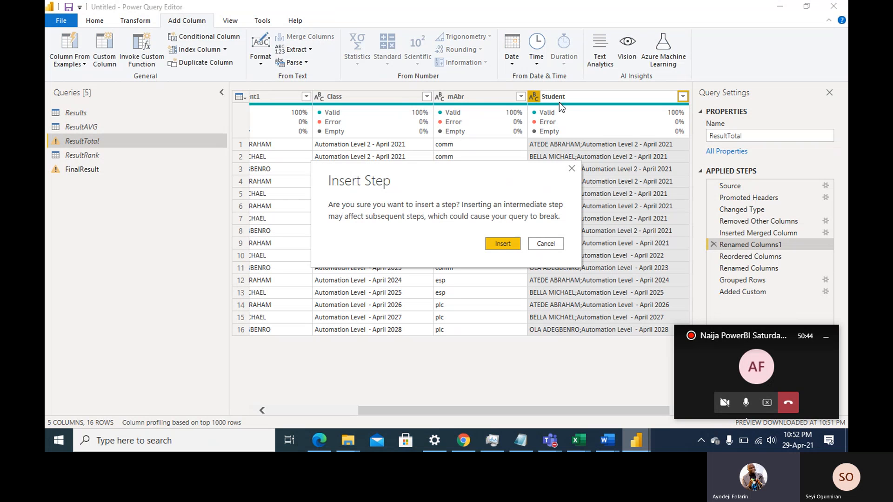
click(513, 245)
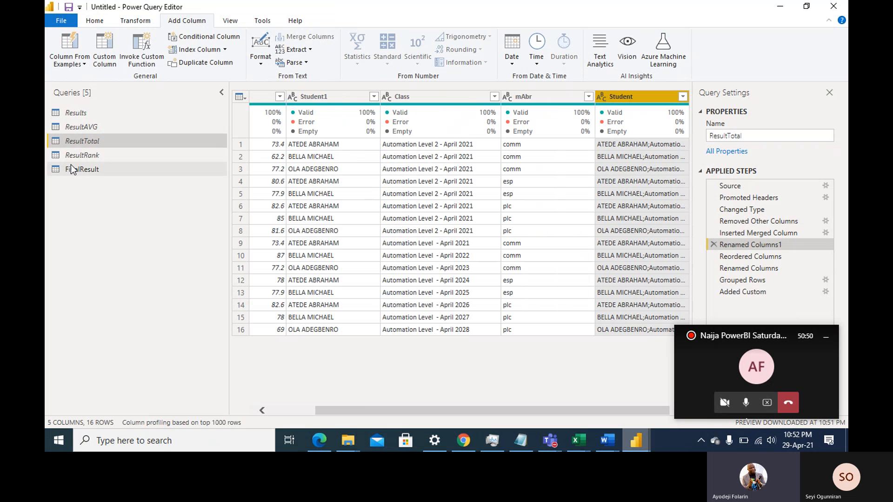
- Edit the Removed Other Columns step of the ResultRank query so that the Class column is also kept
click(89, 158)
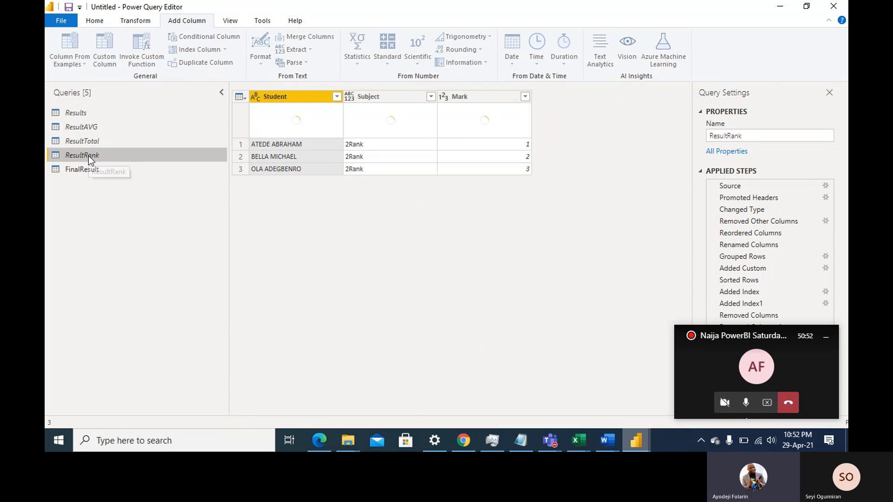
mouse_move(393, 104)
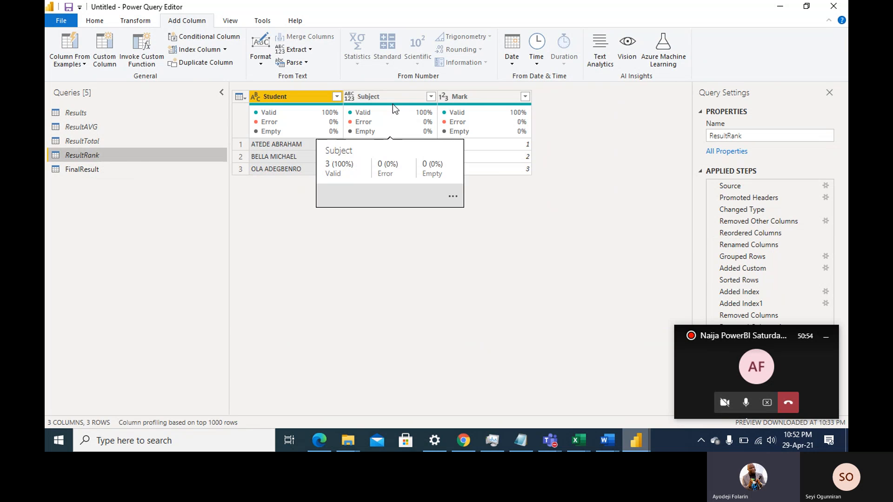
click(766, 223)
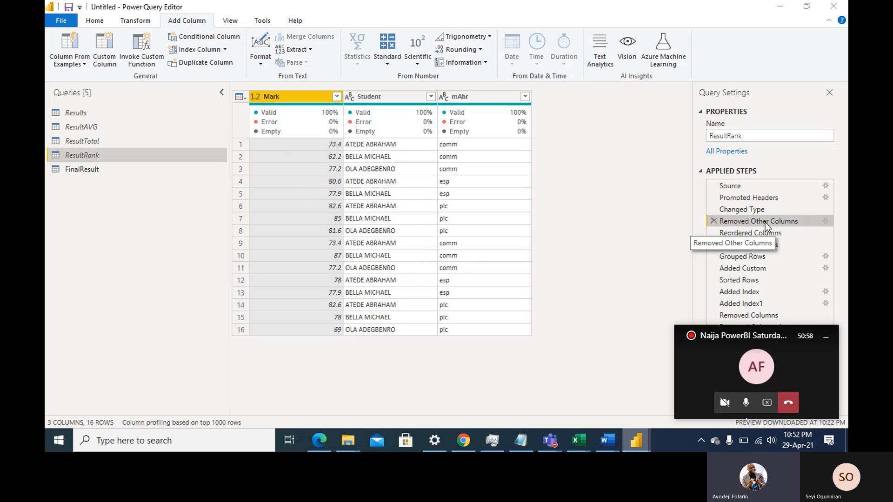
double_click(766, 223)
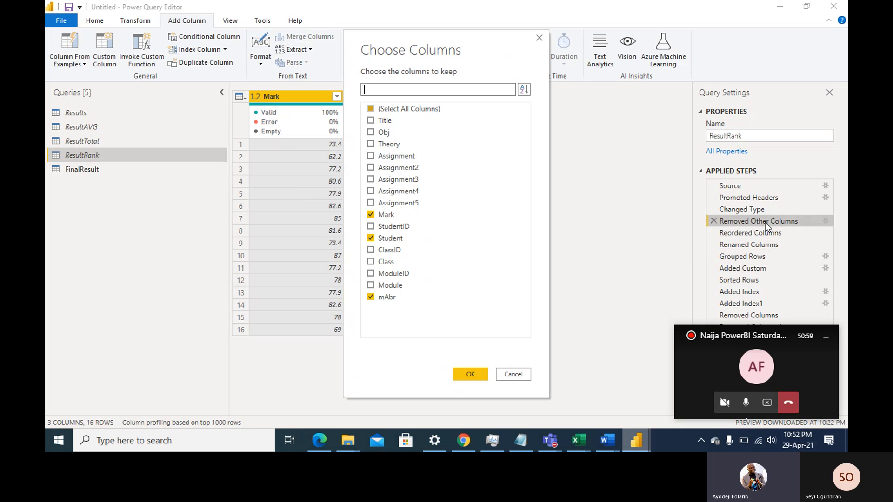
click(371, 263)
click(468, 371)
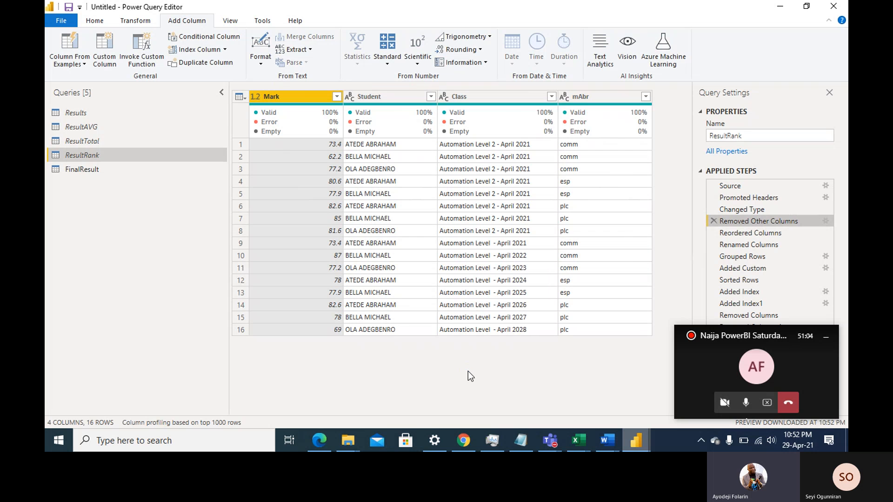
- Insert a merged column combining Student and Class with a semicolon separator after ResultRank's Removed Other Columns step
click(393, 101)
ctrl+click(500, 99)
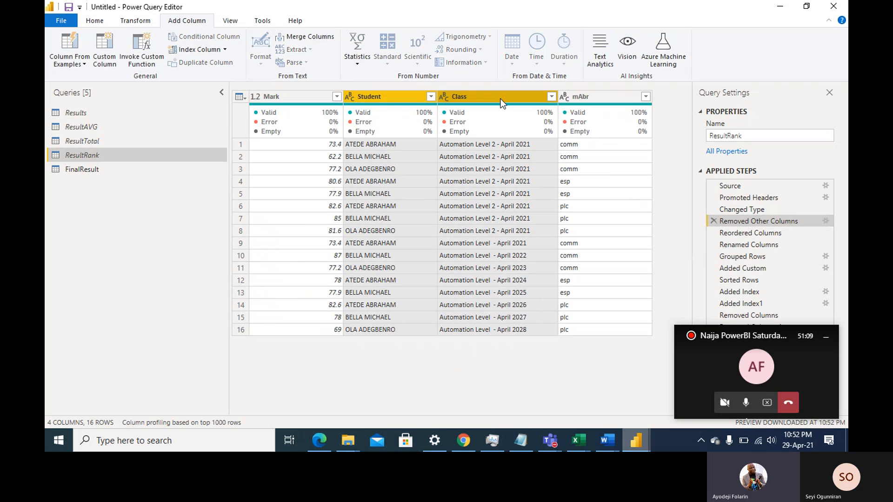
click(300, 36)
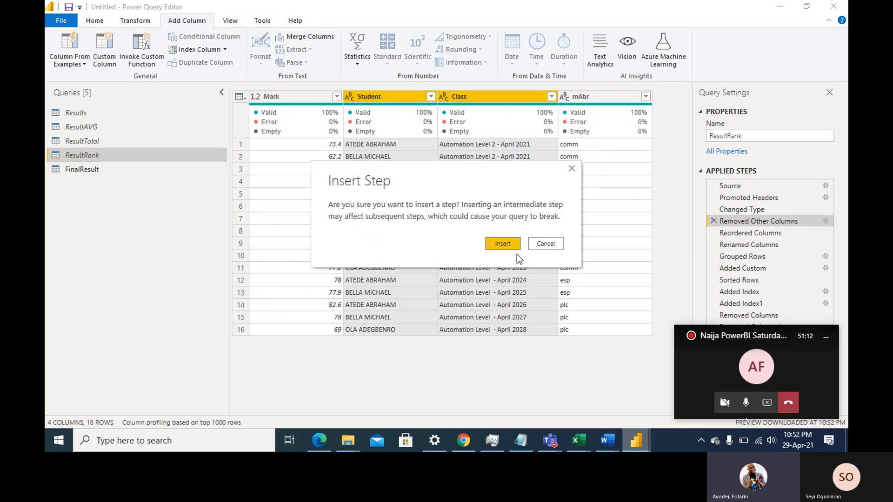
click(496, 243)
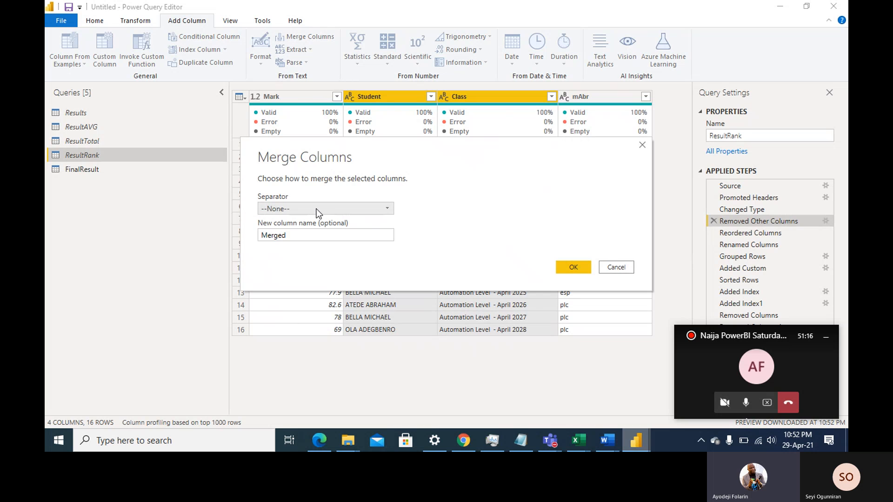
click(315, 209)
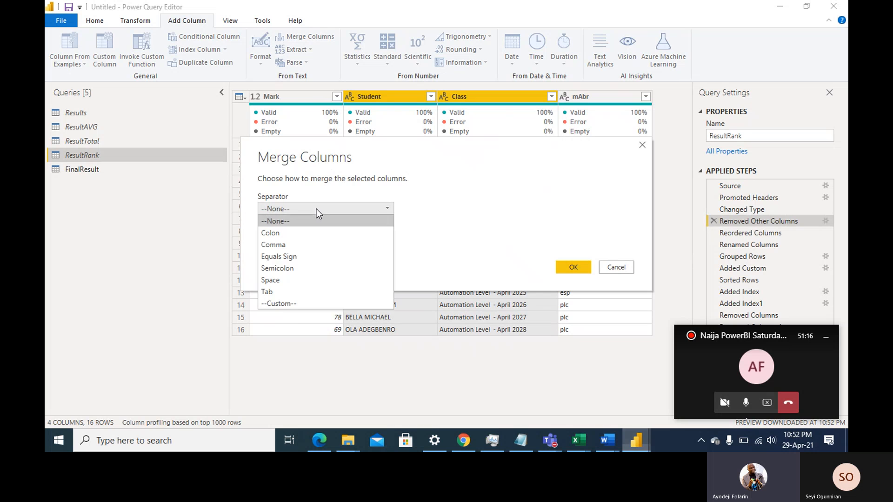
click(284, 269)
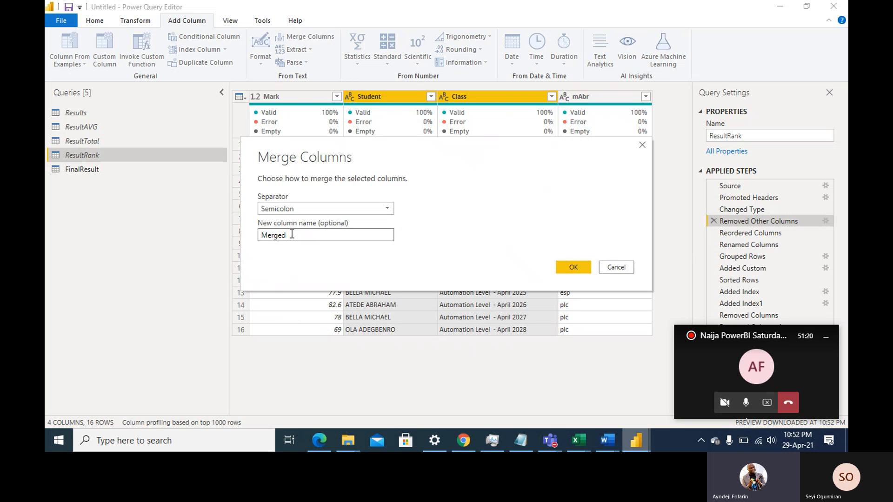
click(574, 268)
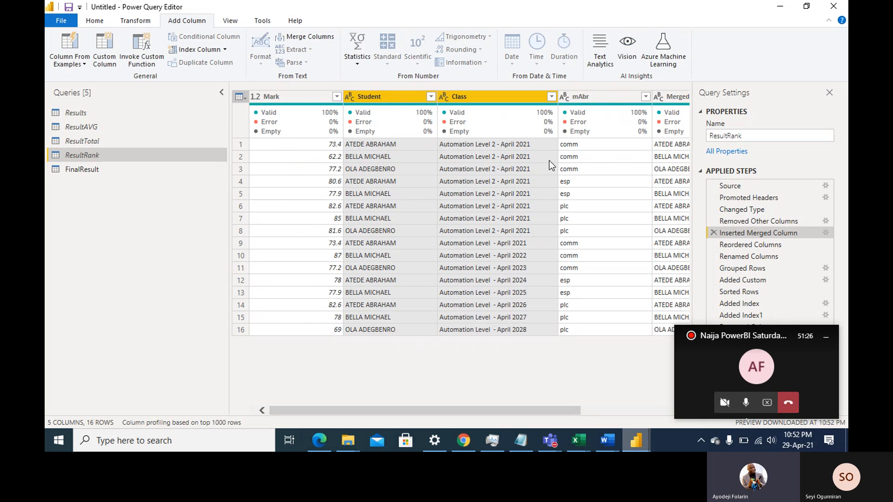
- Rename the original Student column of ResultRank to Student1 as an inserted step after Inserted Merged Column
double_click(404, 99)
click(404, 99)
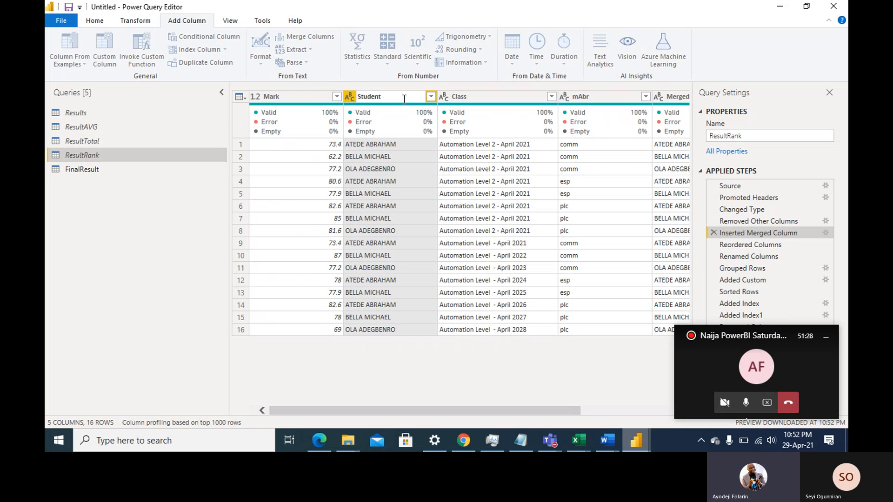
text(1)
key(Return)
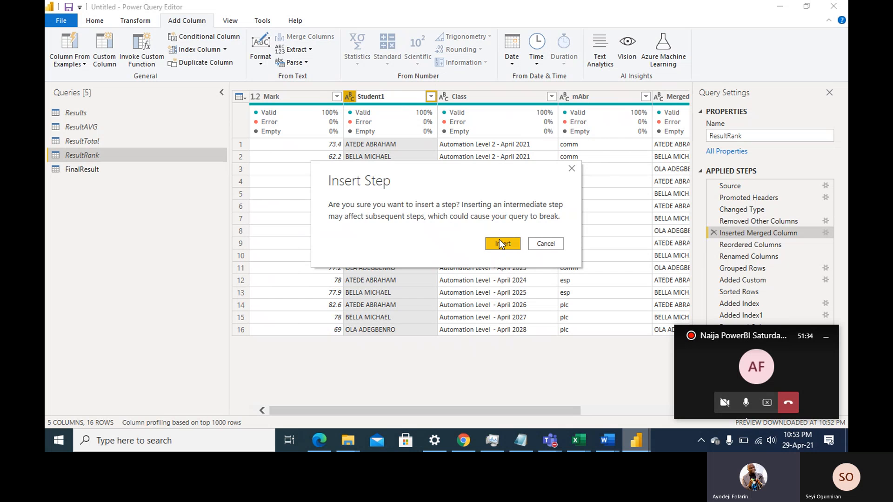
click(502, 244)
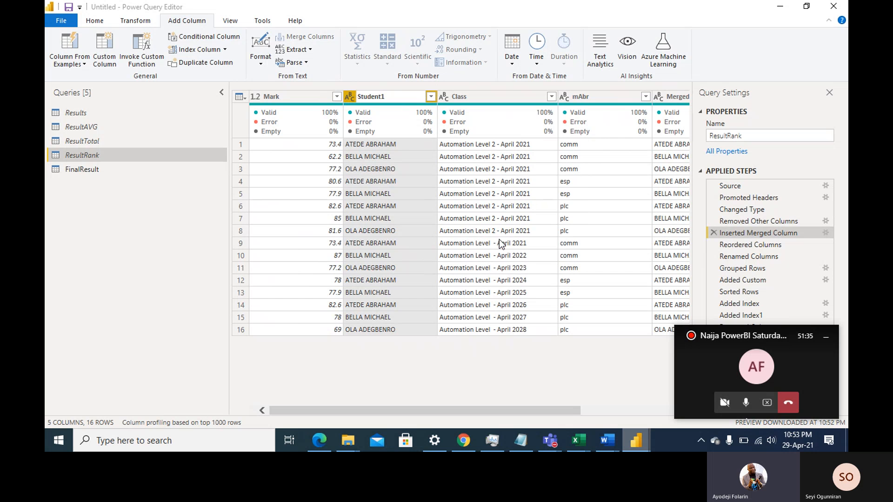
- Rename ResultRank's Merged column to Student and accept inserting the intermediate step
double_click(678, 96)
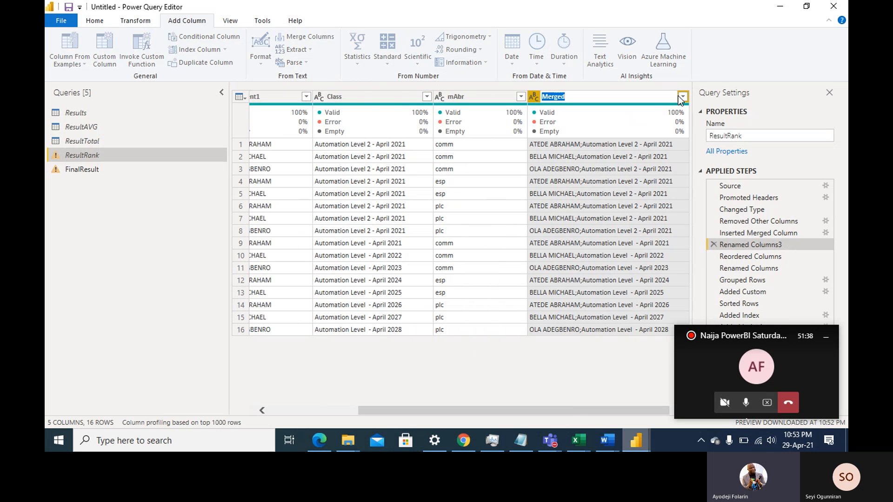
text(Sru)
key(BackSpace)
key(BackSpace)
text(tudent)
key(Return)
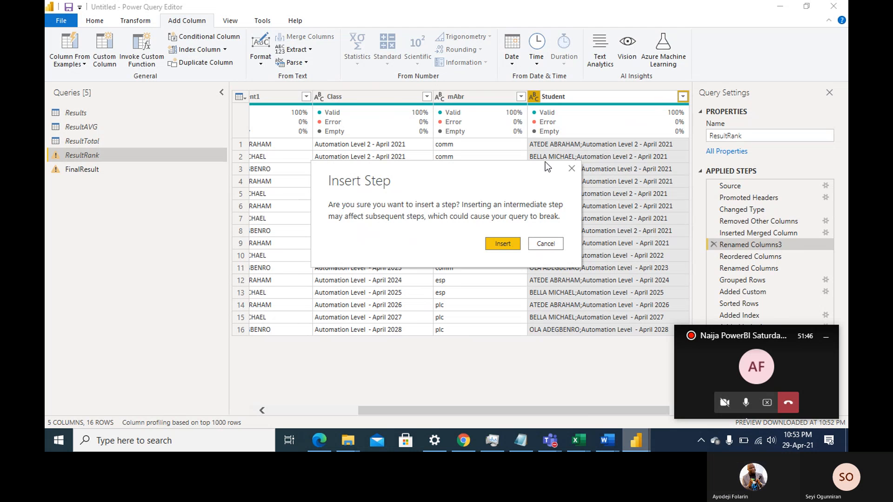
click(503, 244)
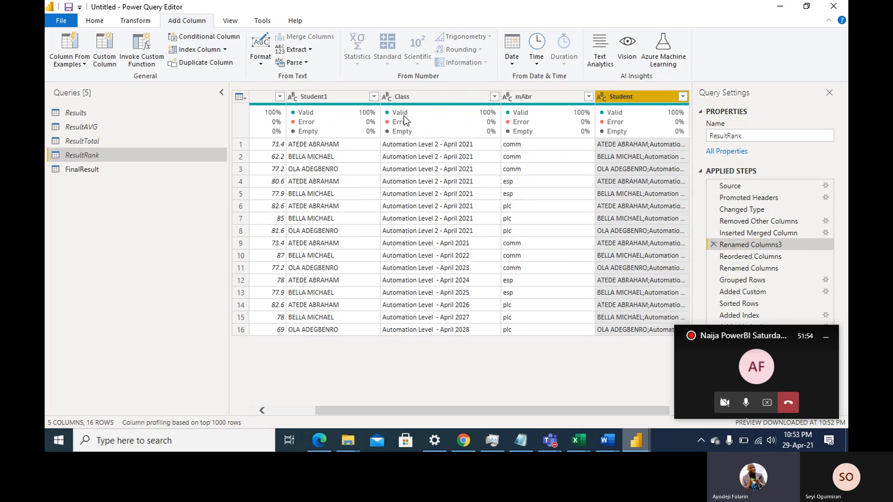
- Remove the Student1 and Class columns from the Results query
click(84, 126)
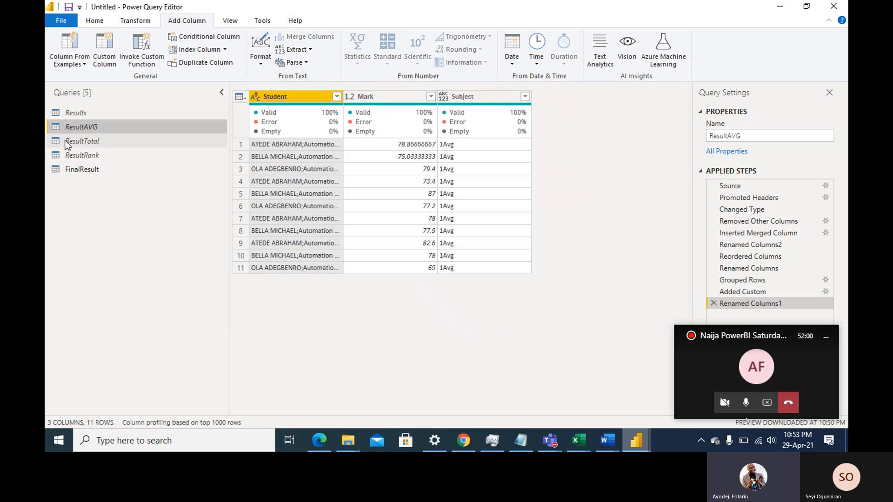
click(77, 116)
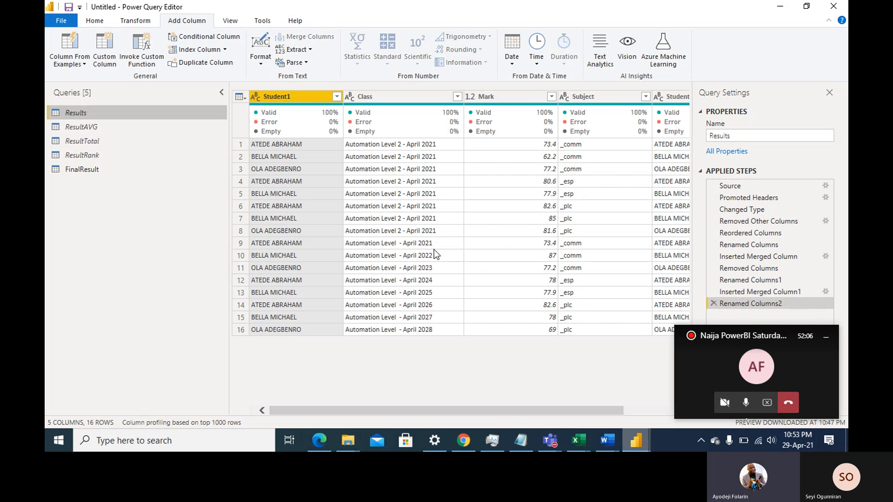
right_click(300, 99)
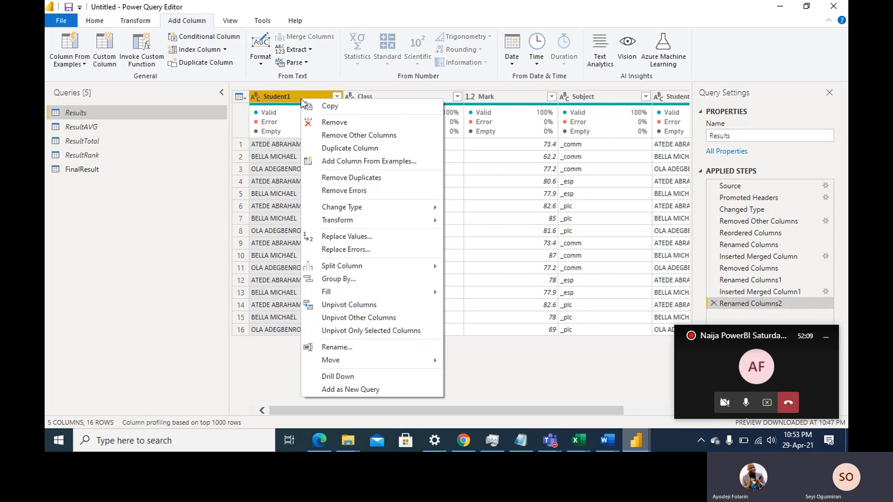
click(330, 123)
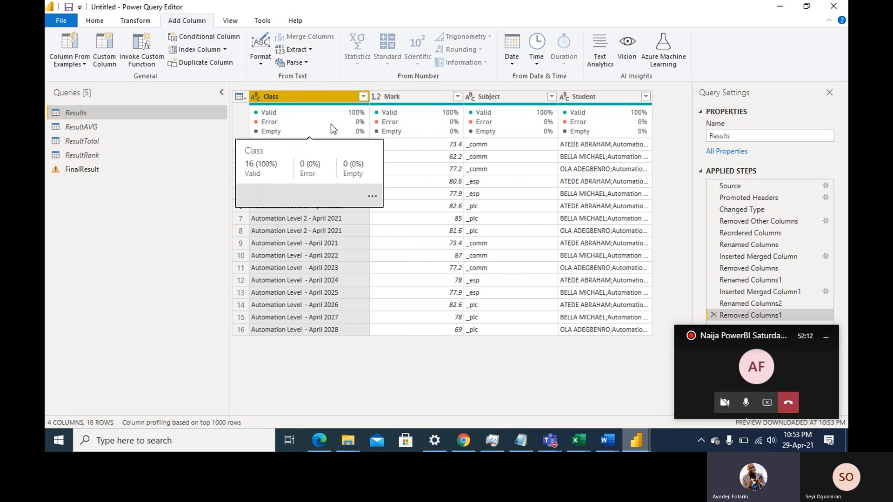
click(496, 95)
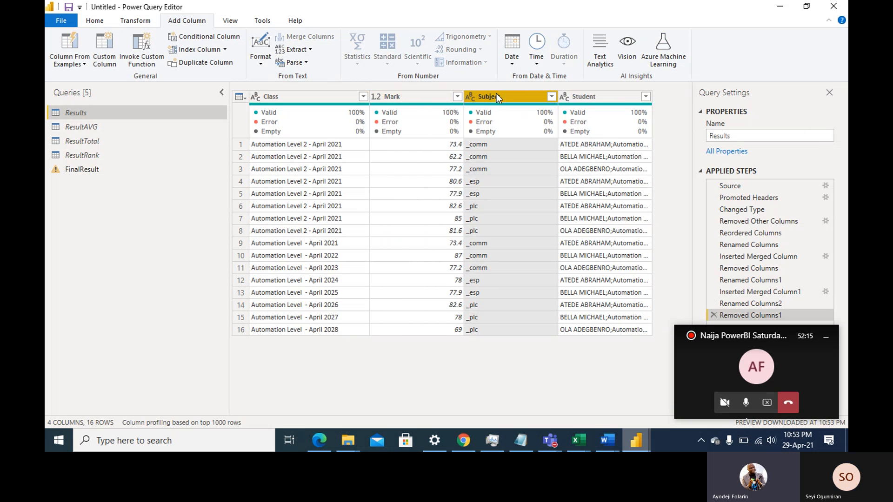
click(308, 95)
right_click(308, 95)
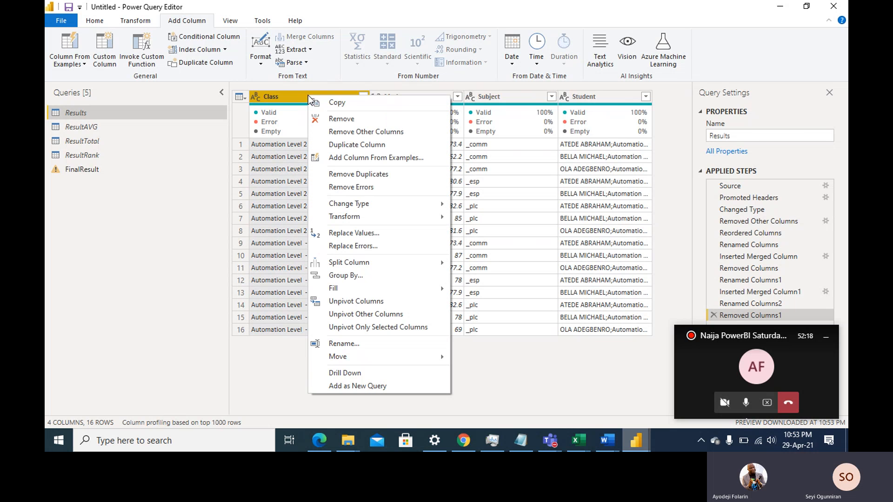
click(334, 118)
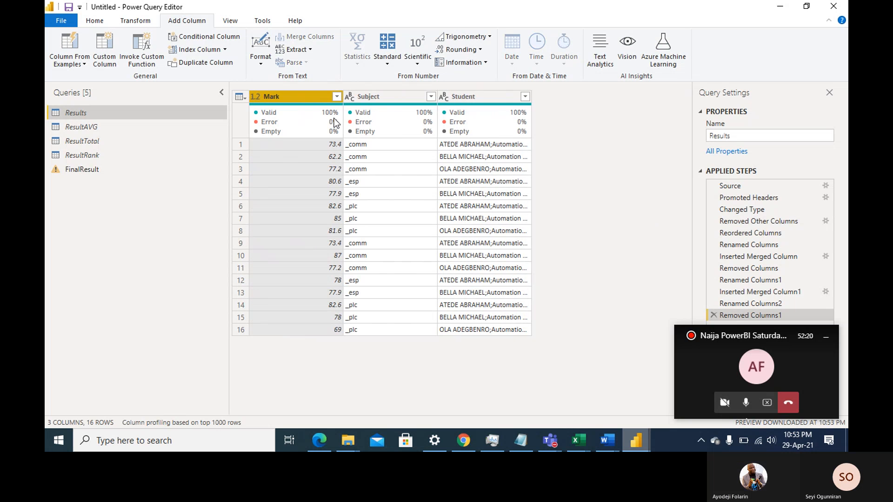
- Review the ResultAVG, ResultTotal and ResultRank queries and delete the Removed Columns step from FinalResult
click(75, 130)
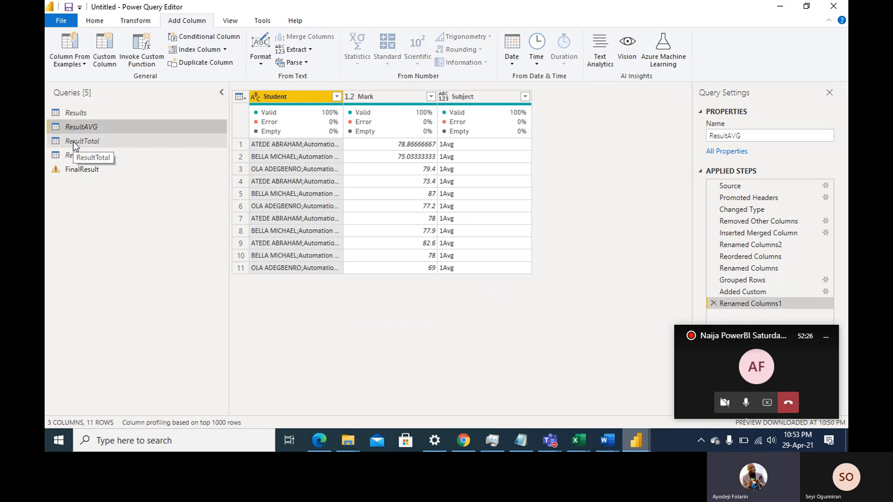
click(74, 142)
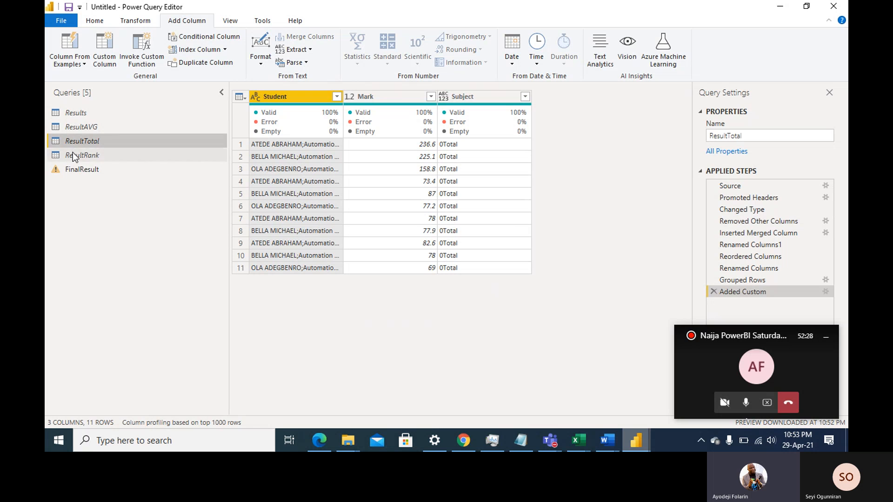
click(72, 156)
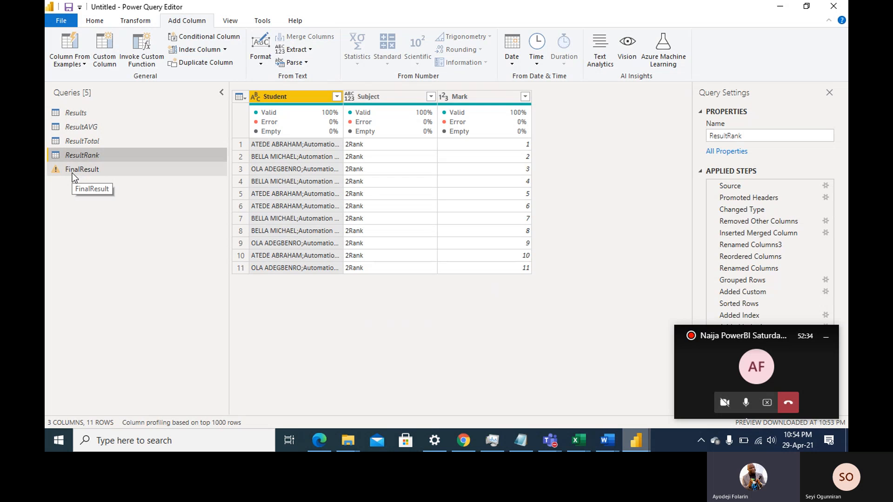
click(71, 173)
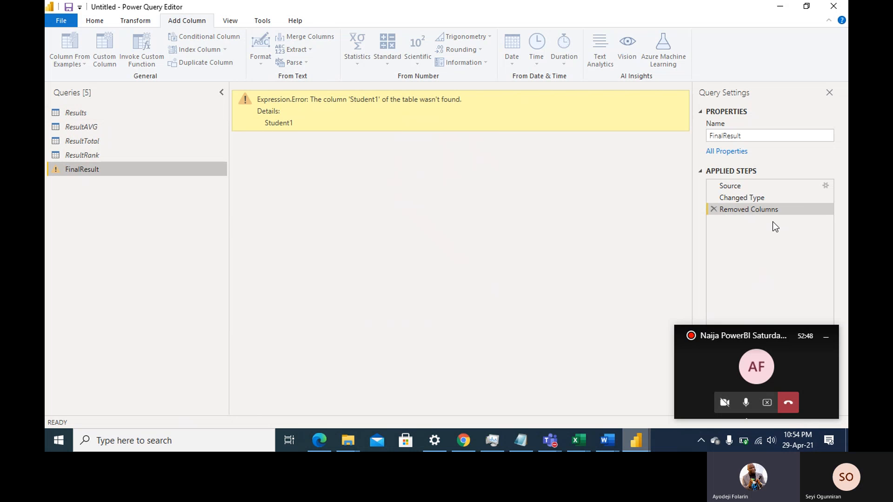
click(713, 210)
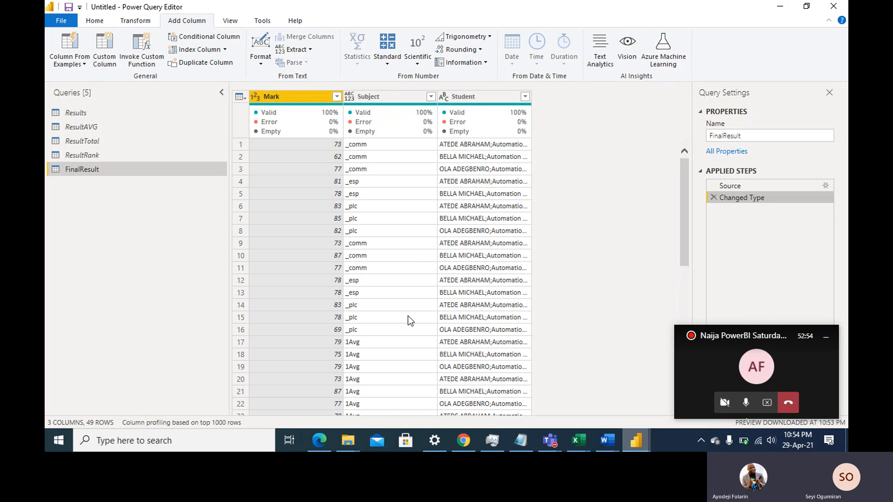
- Split FinalResult's Student column by semicolon at each occurrence of the delimiter
scroll(409, 317, down, 9)
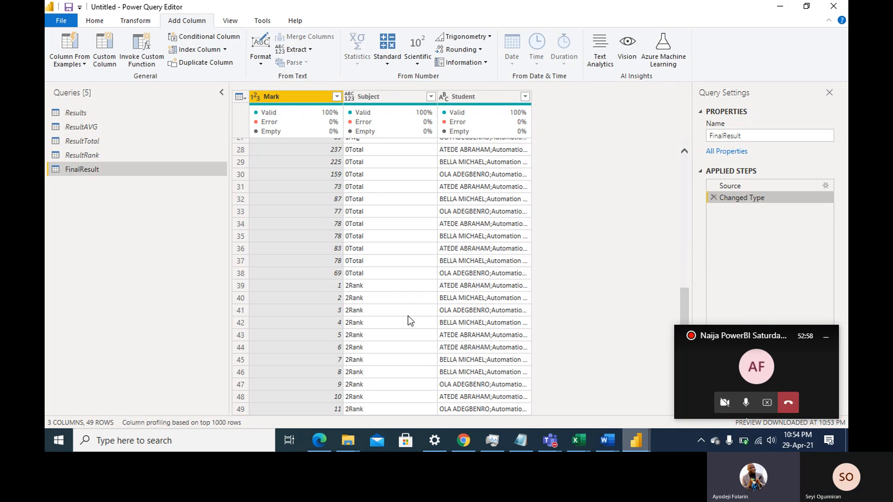
scroll(409, 321, up, 4)
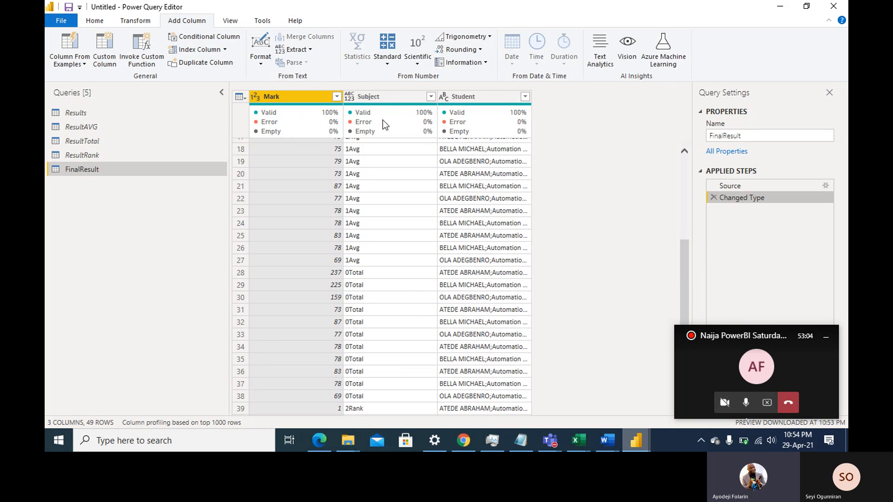
right_click(484, 101)
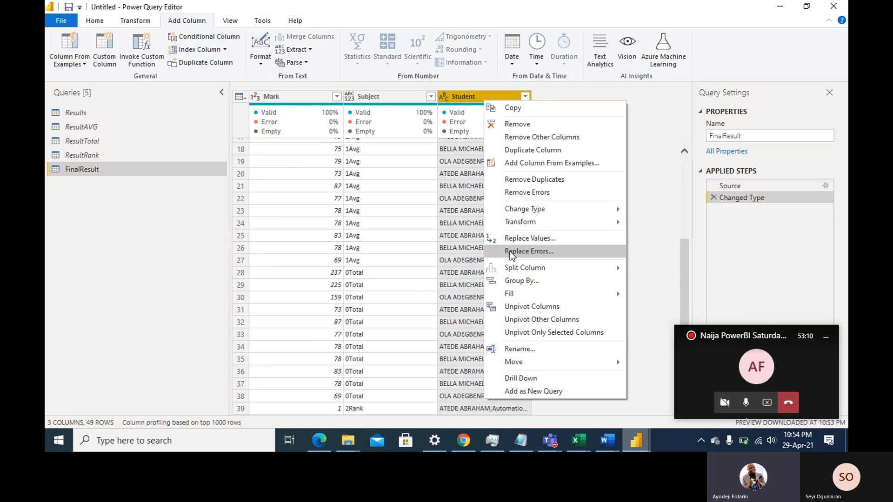
mouse_move(521, 268)
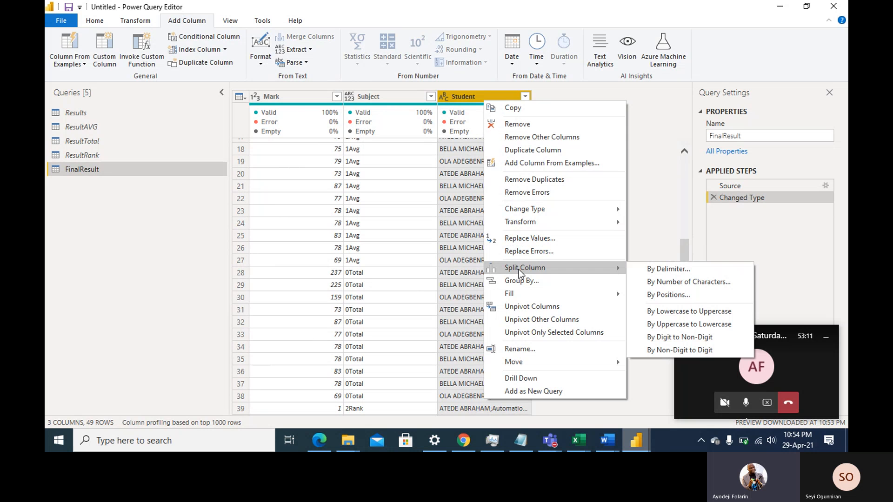
click(663, 272)
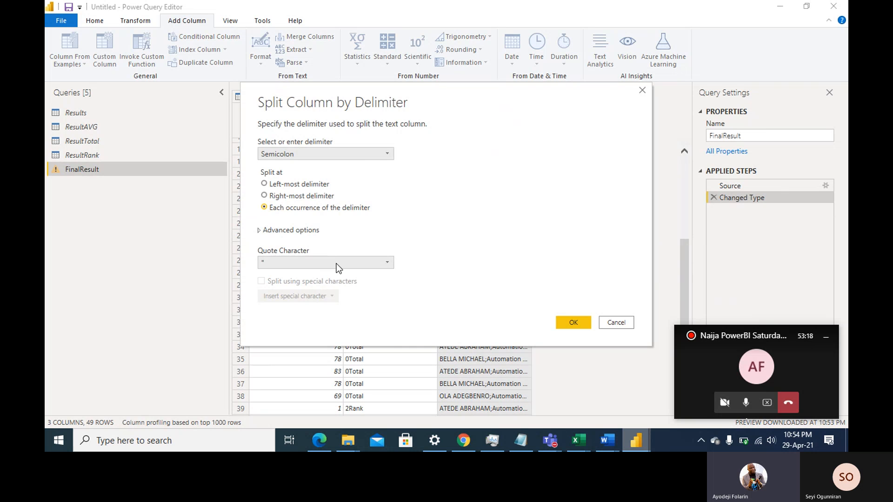
click(368, 152)
click(368, 153)
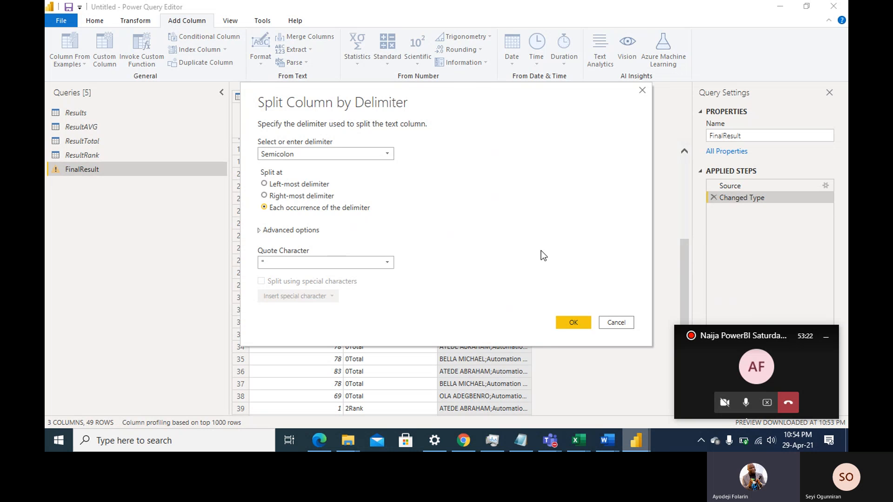
click(572, 323)
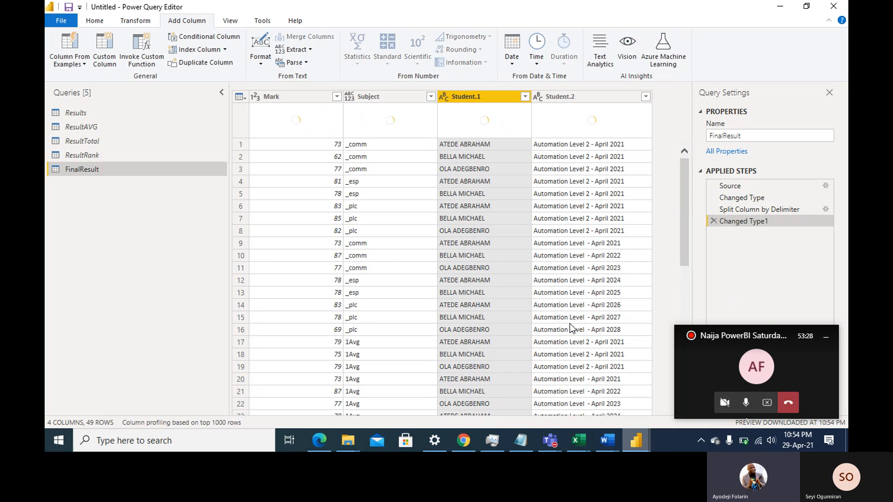
- Rename FinalResult's Student.1 column to Student and its Student.2 column to Class
double_click(487, 99)
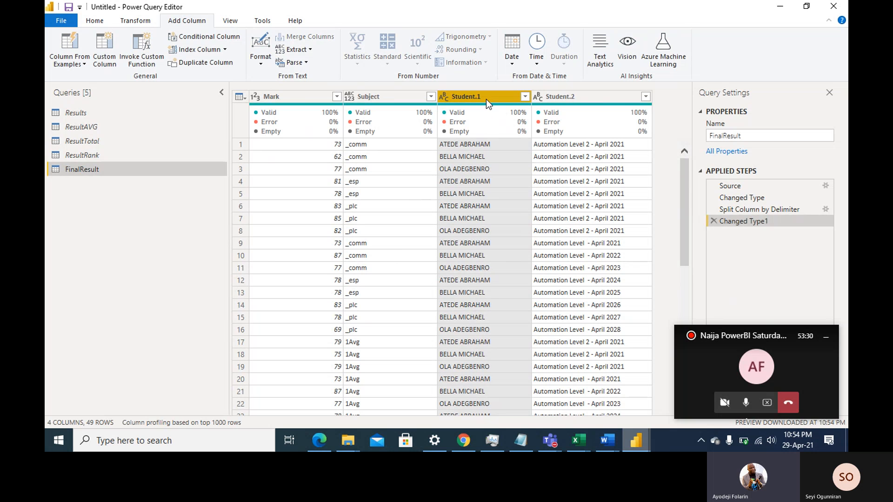
click(487, 99)
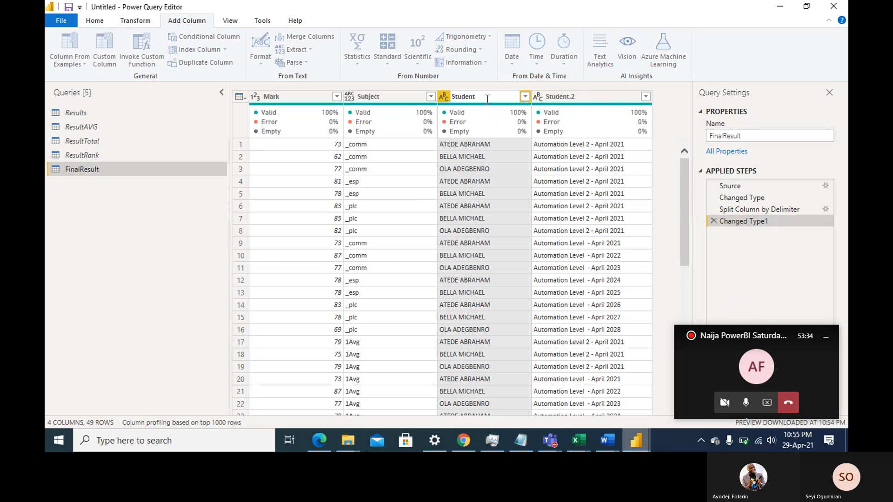
key(Return)
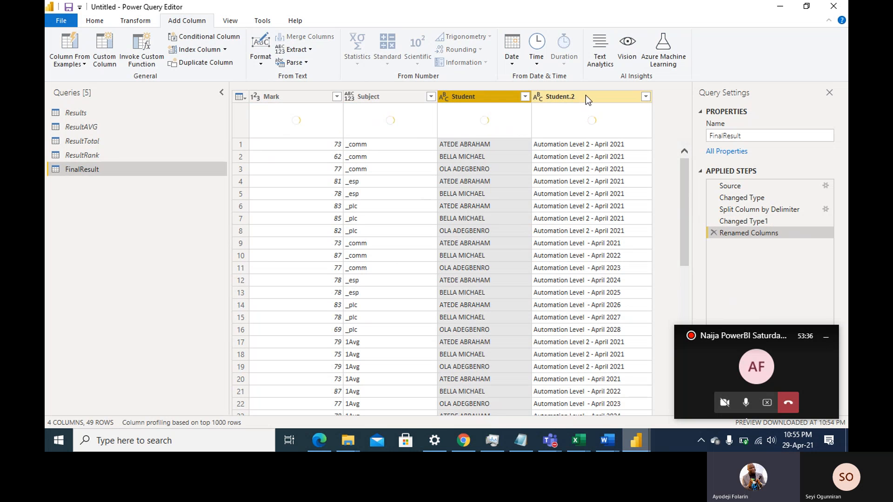
double_click(586, 95)
text(Class)
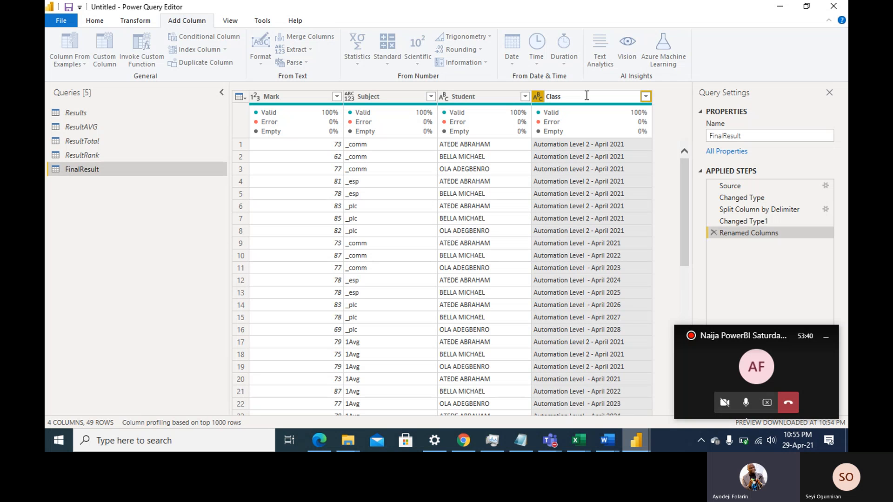
key(Return)
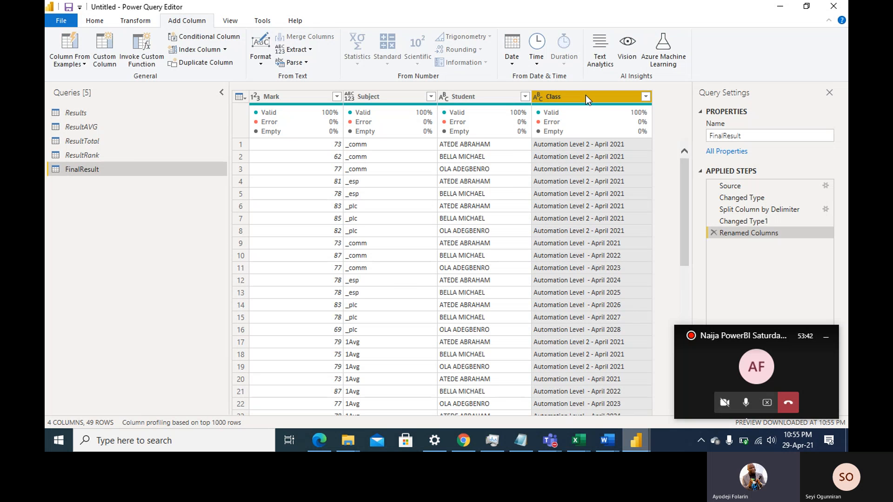
- Apply the query changes and return from the focused matrix to the report page
click(95, 22)
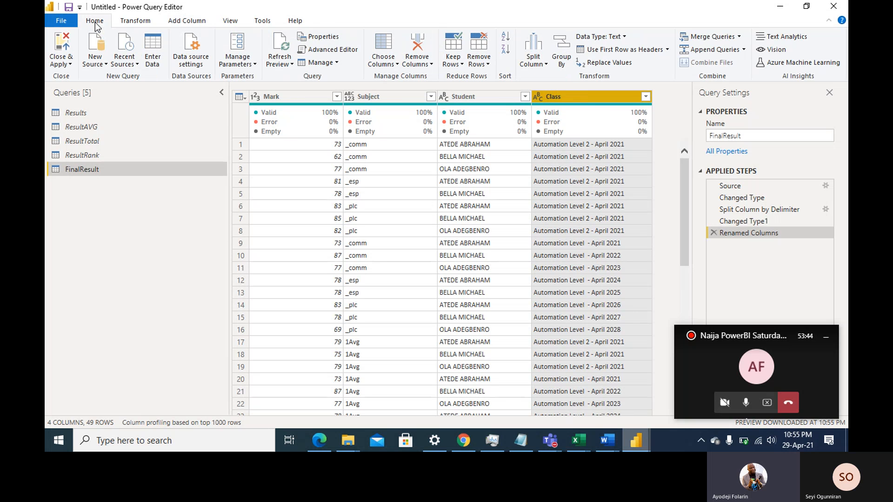
click(61, 53)
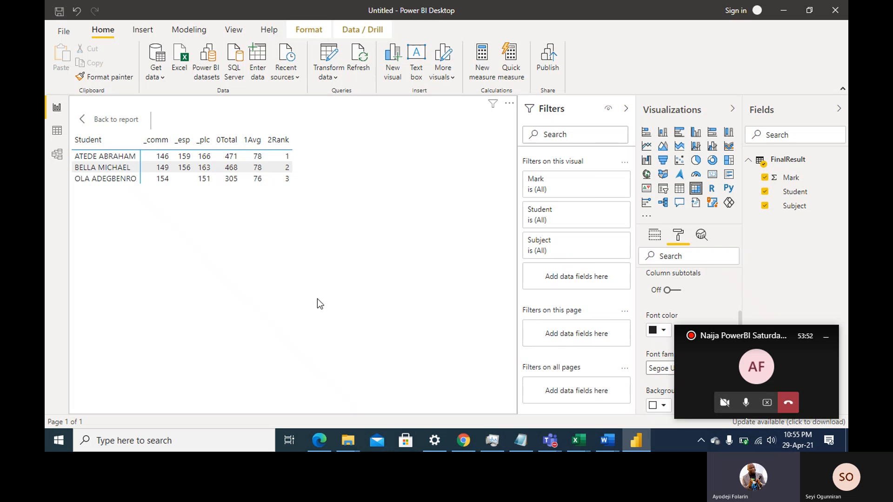
click(504, 106)
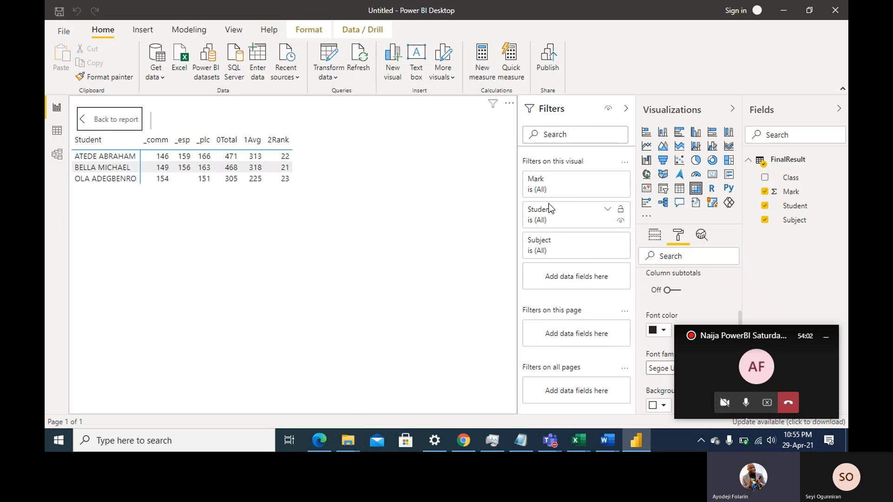
click(98, 119)
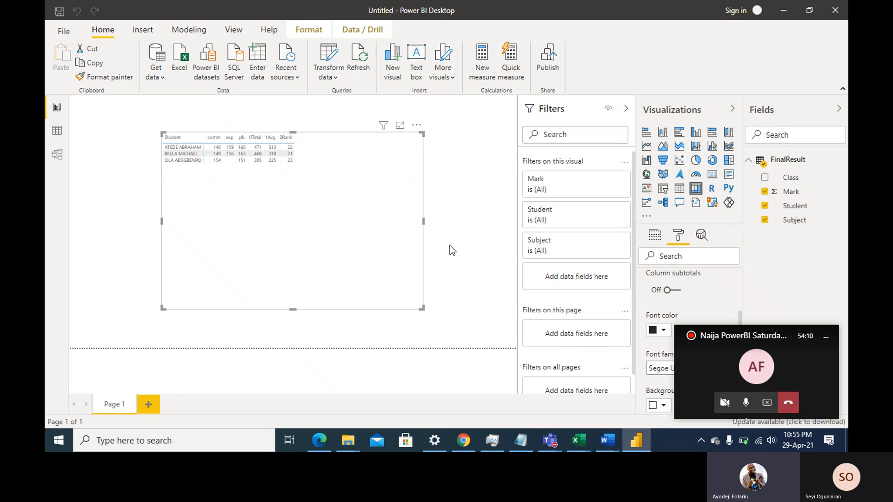
- Add a slicer on FinalResult's Class field and size it to fit in the space beside the matrix
click(464, 236)
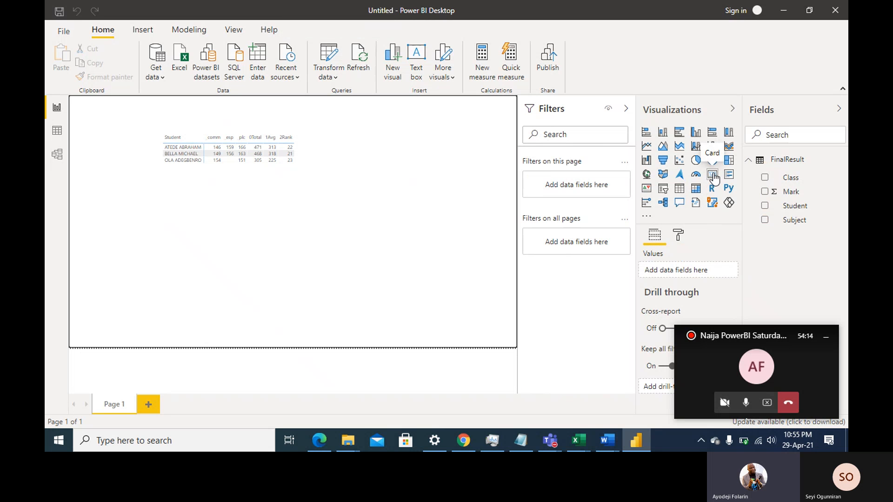
click(663, 188)
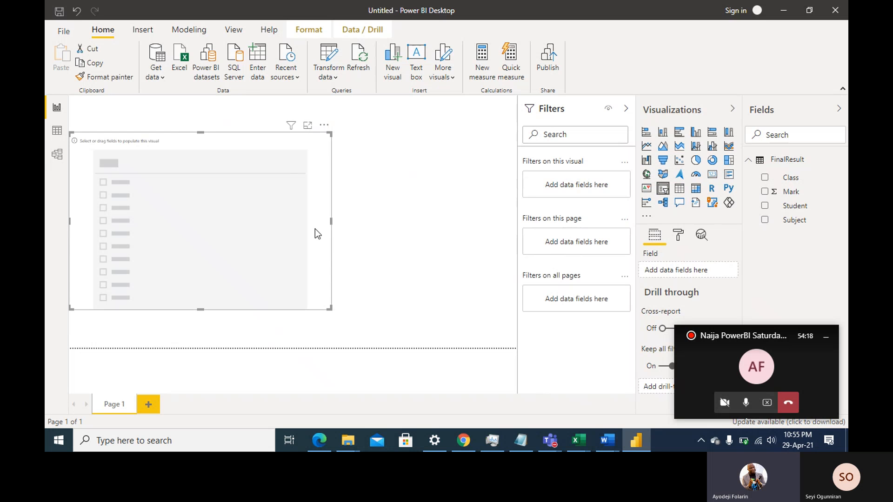
drag(332, 221, 140, 241)
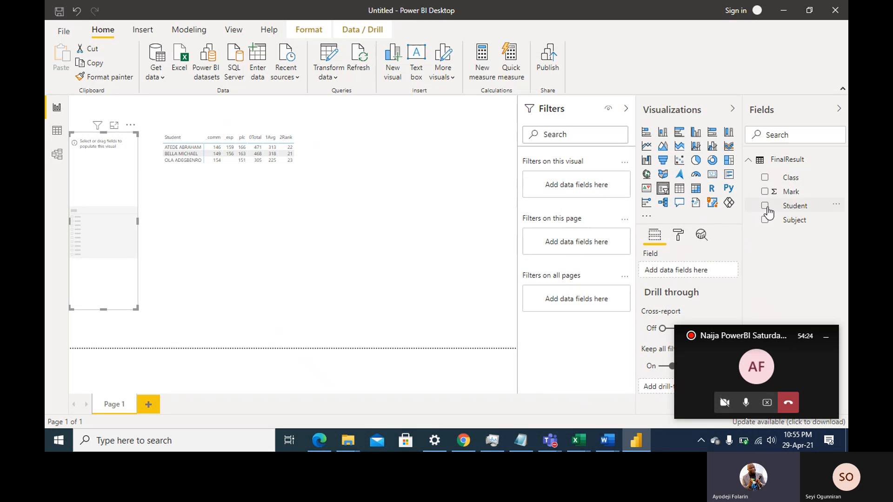
click(765, 178)
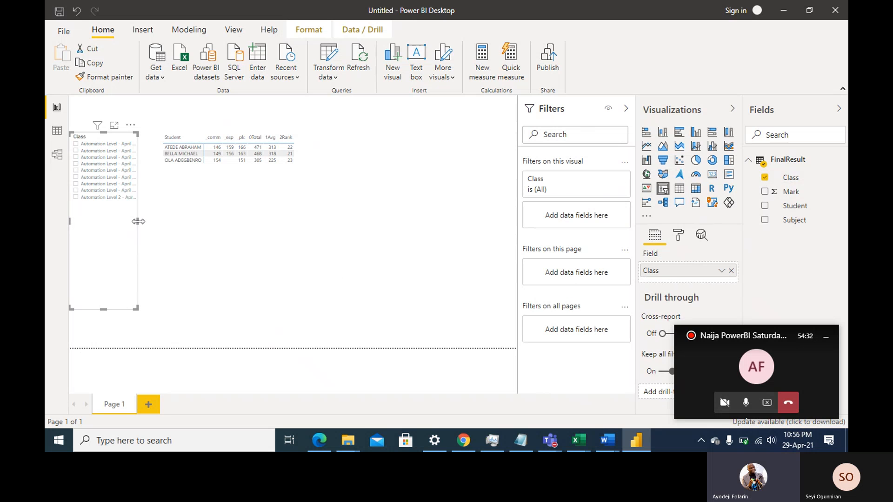
drag(138, 221, 166, 228)
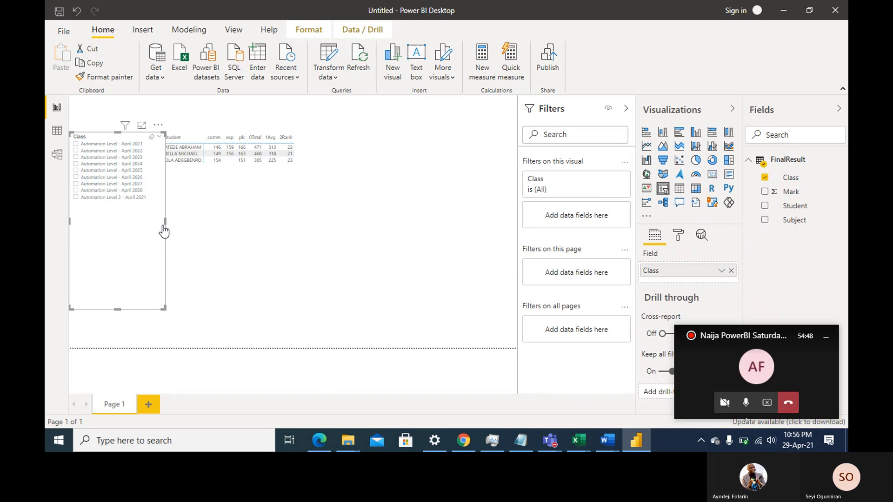
drag(164, 222, 144, 222)
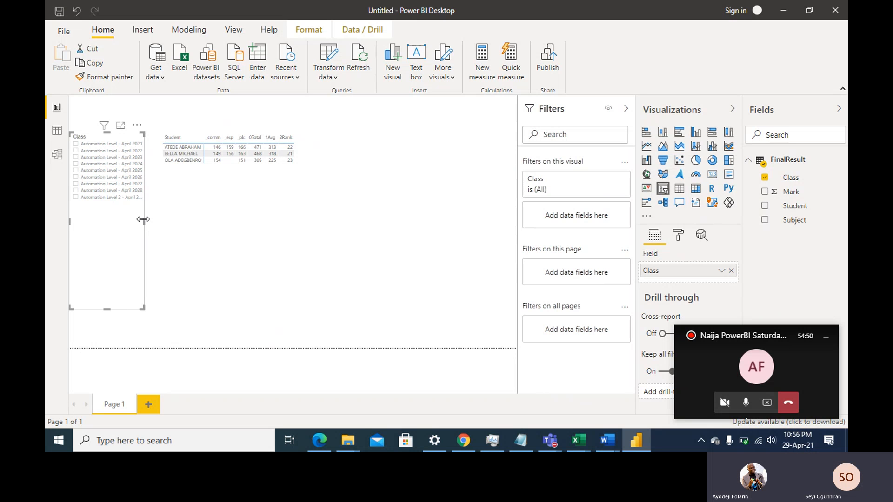
- Show the Class slicer in focus mode and switch to the Results workbook in Excel
click(119, 126)
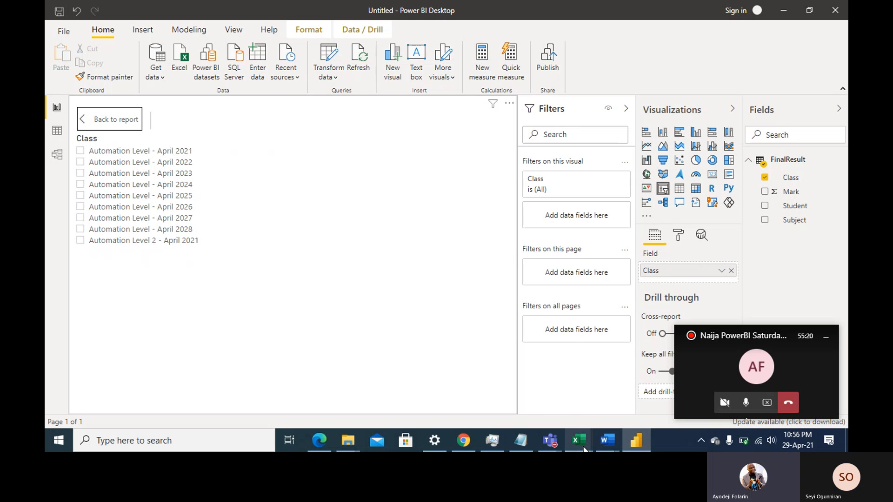
mouse_move(585, 449)
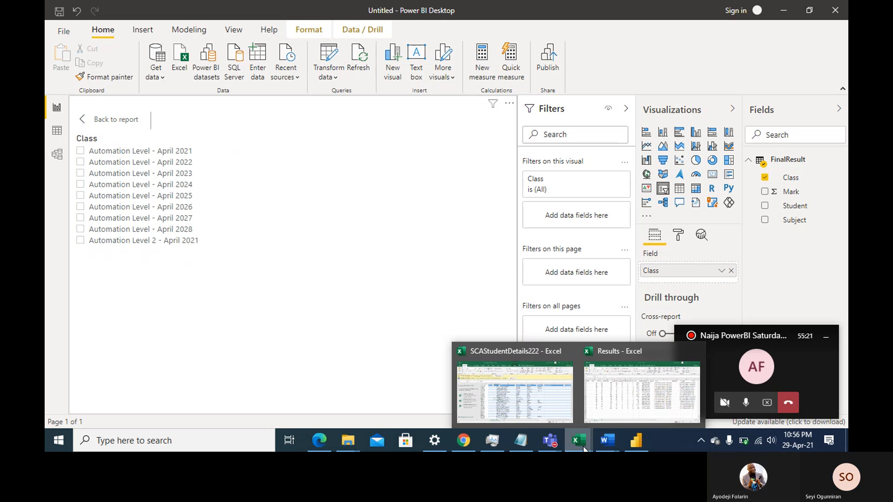
click(629, 417)
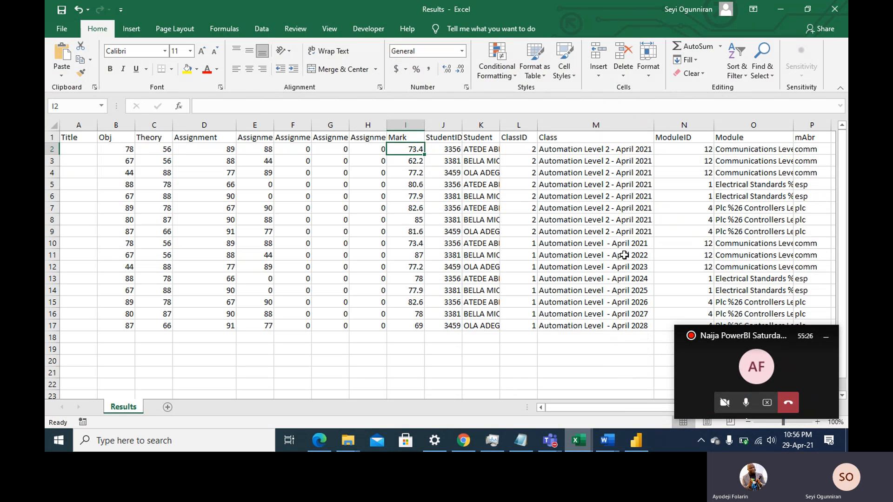
- Fill the Class value Automation Level - April 2021 from M10 down to M17 as copied cells
click(644, 247)
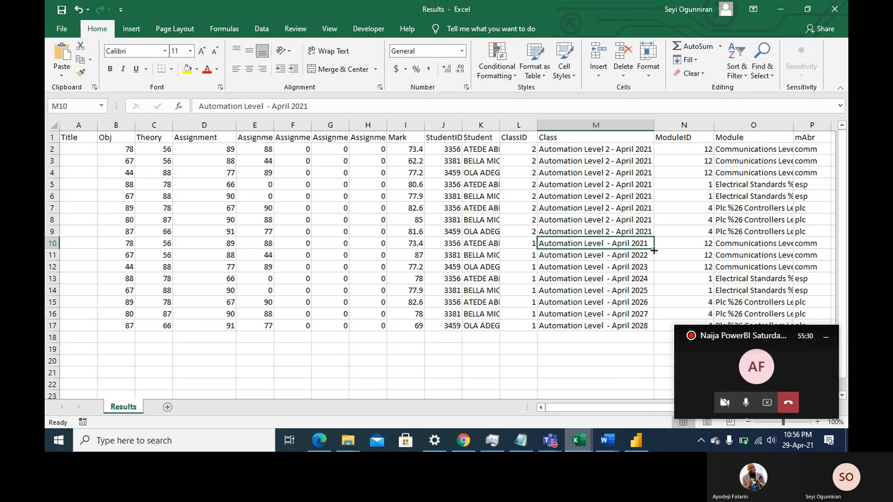
drag(654, 251, 653, 331)
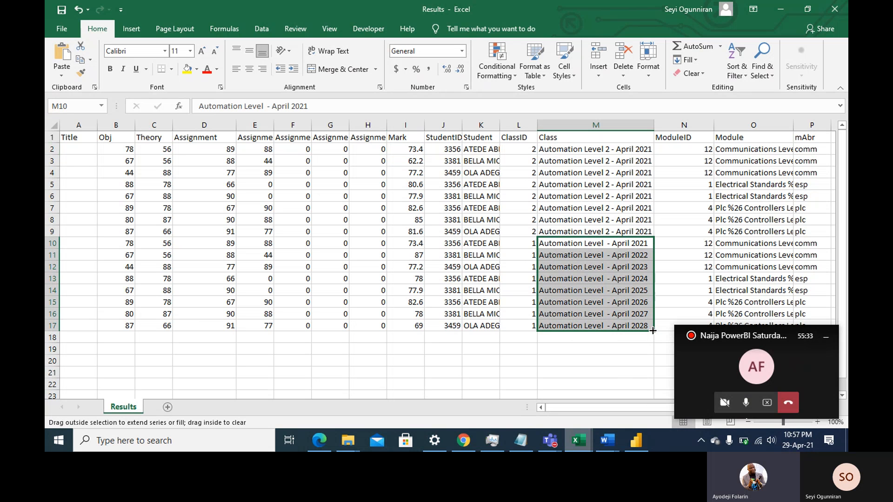
click(641, 245)
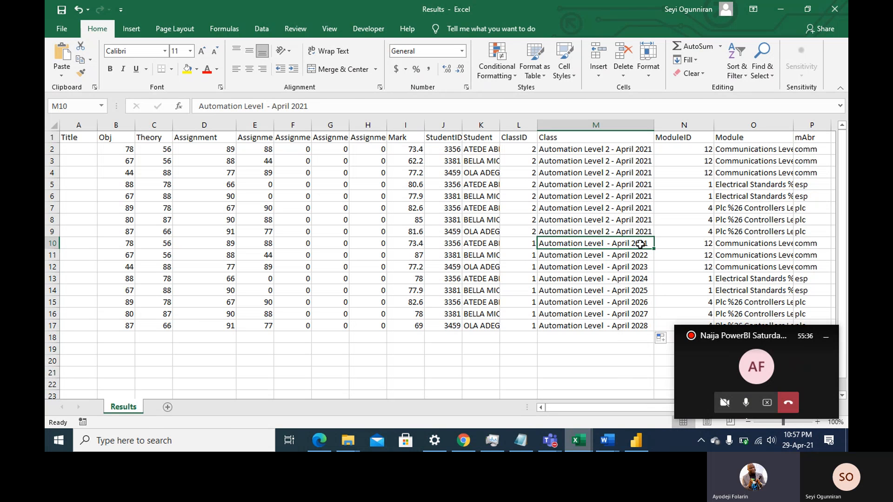
key(ctrl+c)
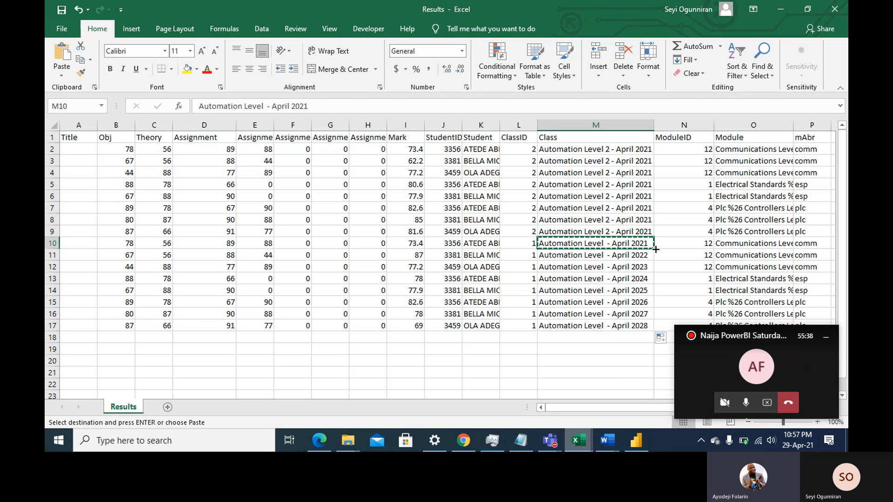
drag(656, 249, 653, 331)
click(668, 341)
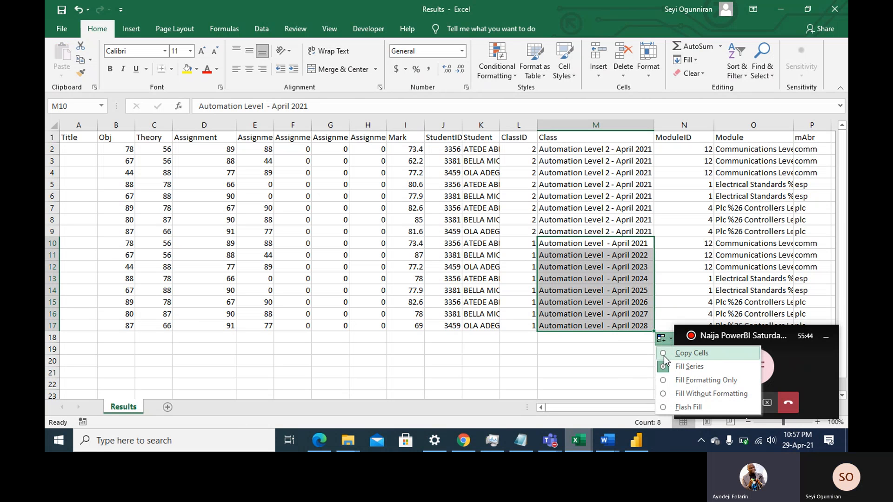
click(663, 356)
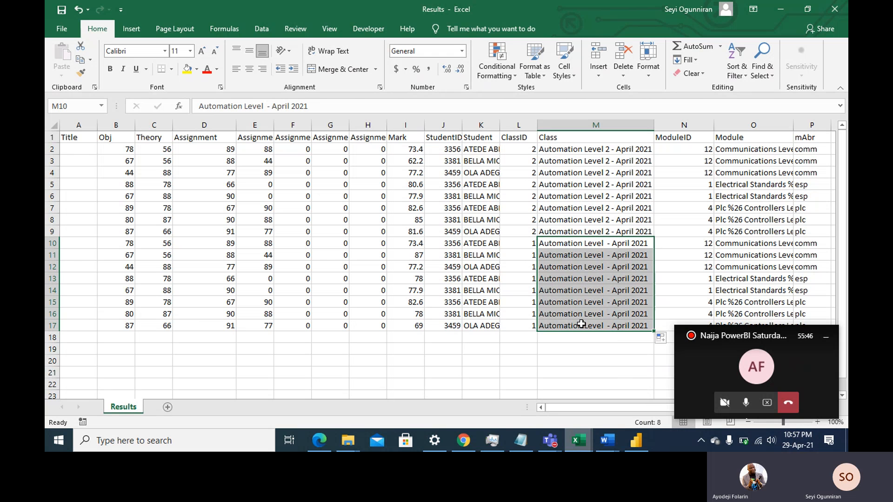
- Save the Results workbook keeping the CSV format, then switch to Power BI Desktop and refresh the report data
click(61, 11)
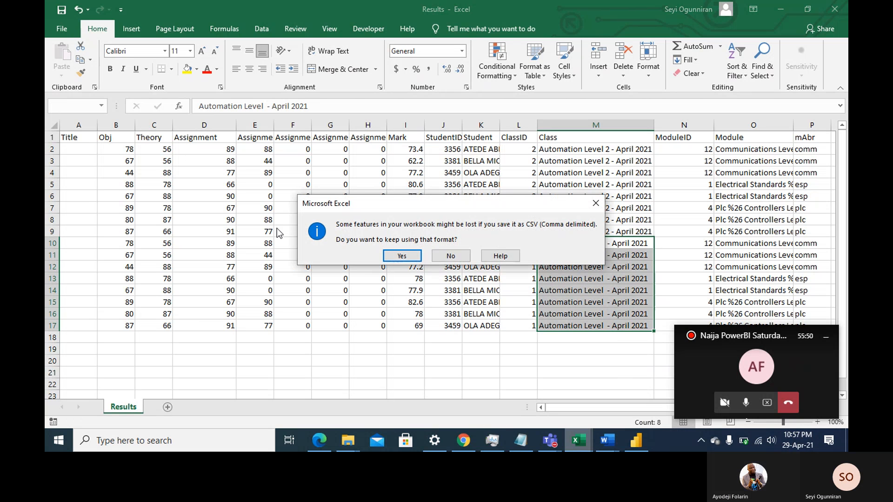
click(401, 255)
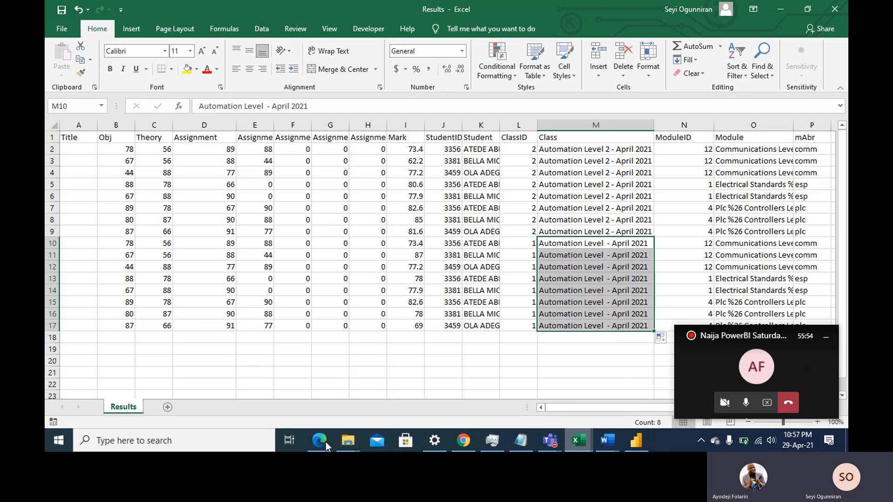
click(636, 440)
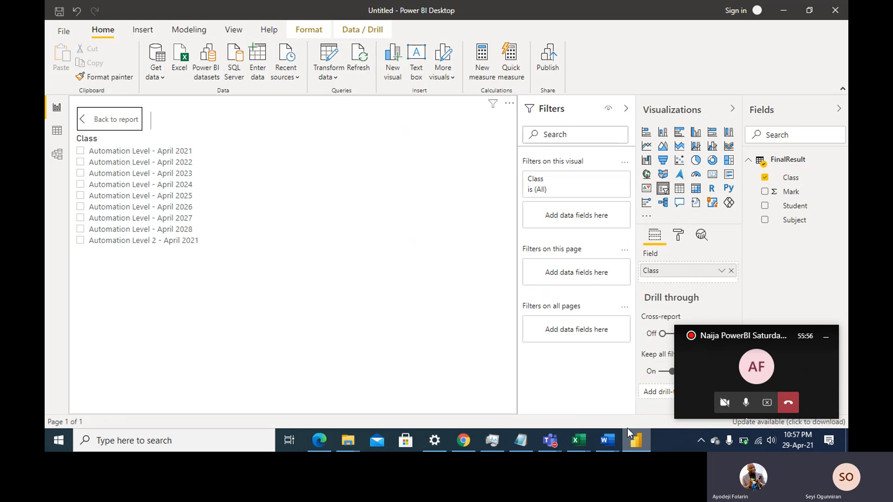
click(362, 59)
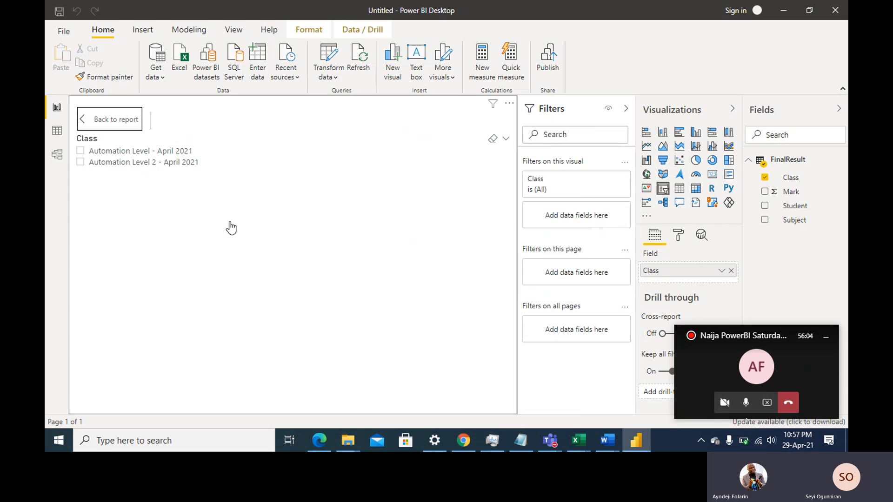
- Return to the report page and compare the matrix for Automation Level - April 2021 and Automation Level 2 - April 2021 with the slicer
ctrl+click(103, 122)
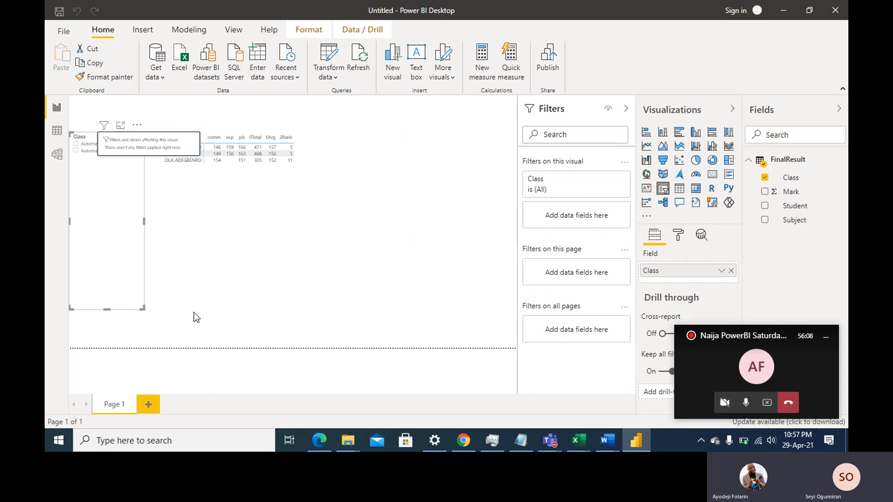
click(76, 144)
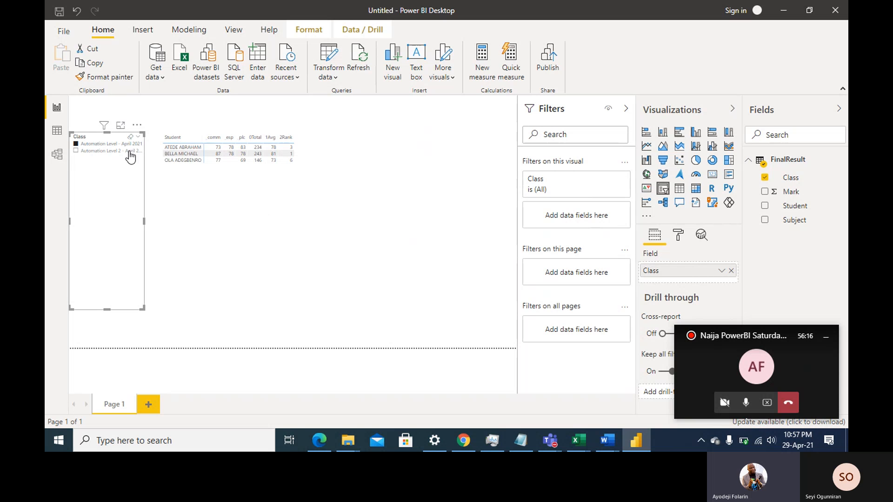
click(75, 151)
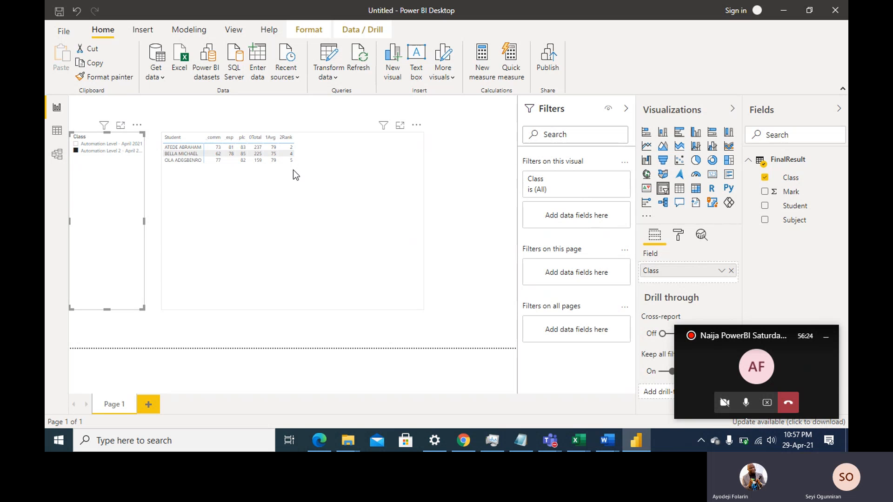
click(75, 151)
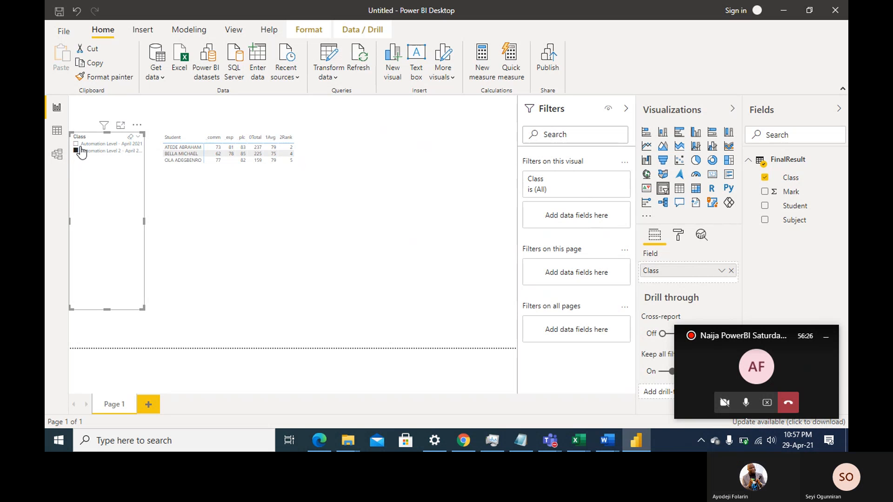
click(80, 146)
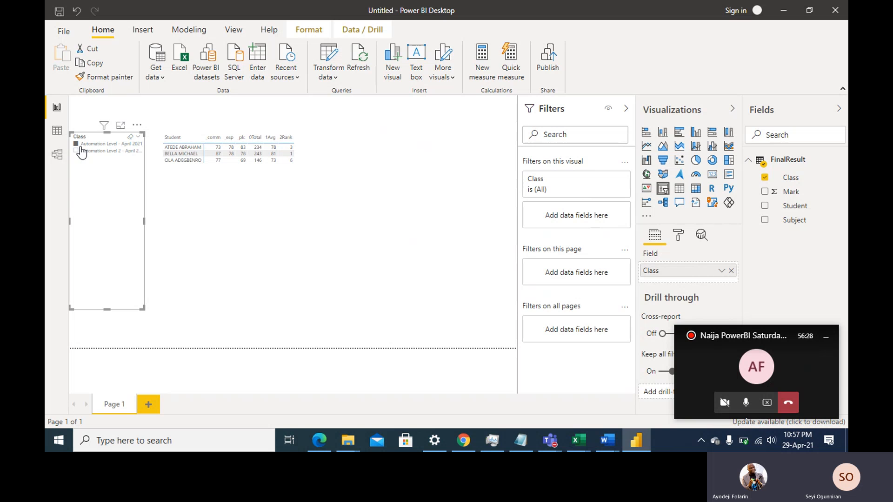
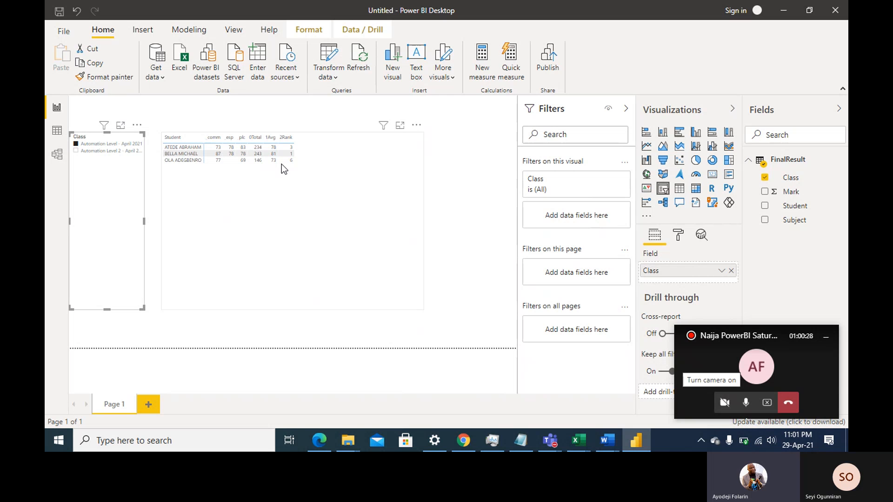
- Open the data transformation editor and refresh the preview of the ResultRank query
click(332, 55)
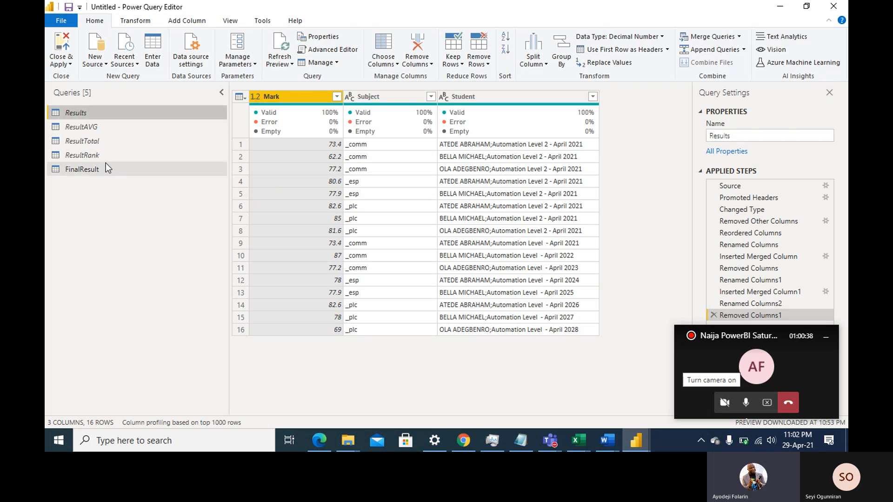
click(91, 155)
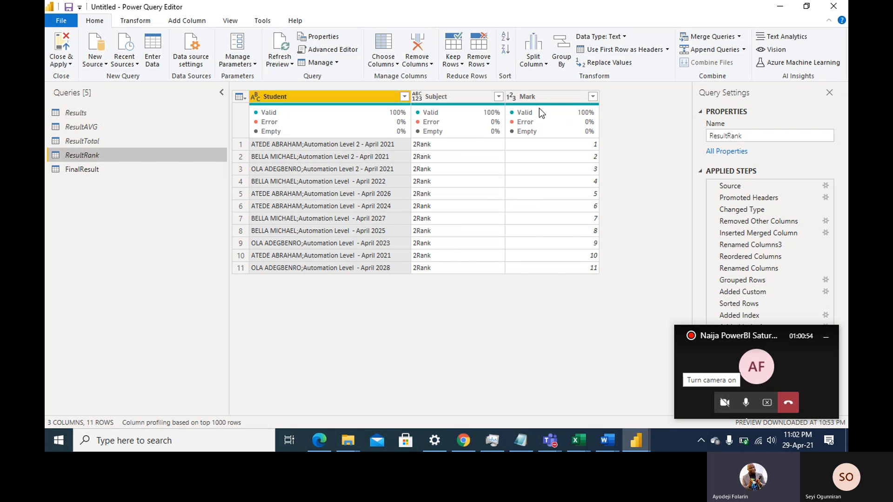
mouse_move(534, 113)
click(276, 39)
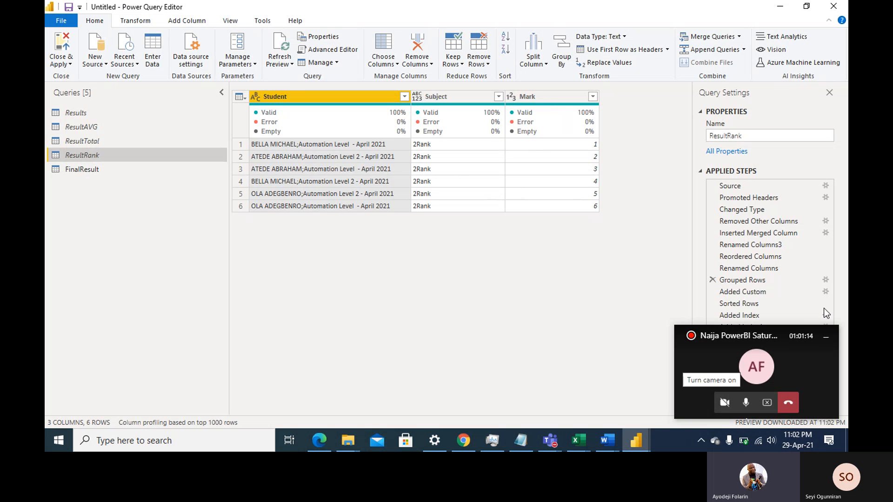
- Delete the applied steps Renamed Columns2, Removed Columns1 and Renamed Columns1 from the ResultRank query
click(826, 337)
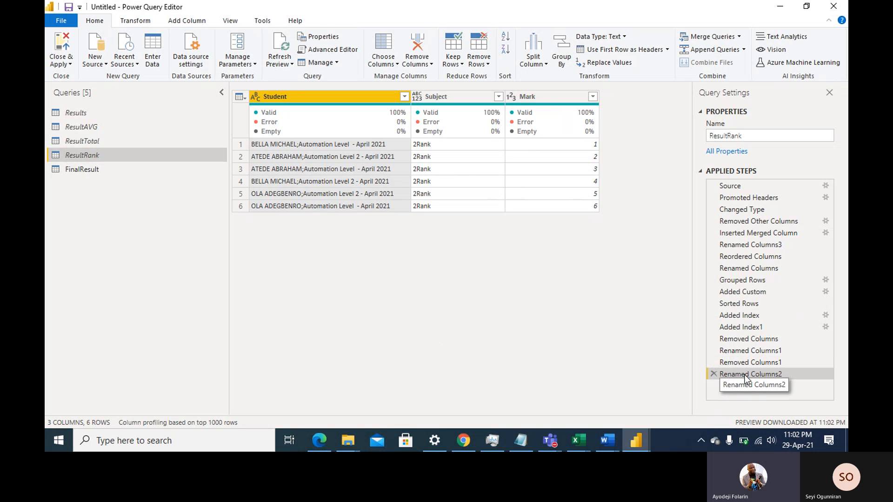
click(713, 375)
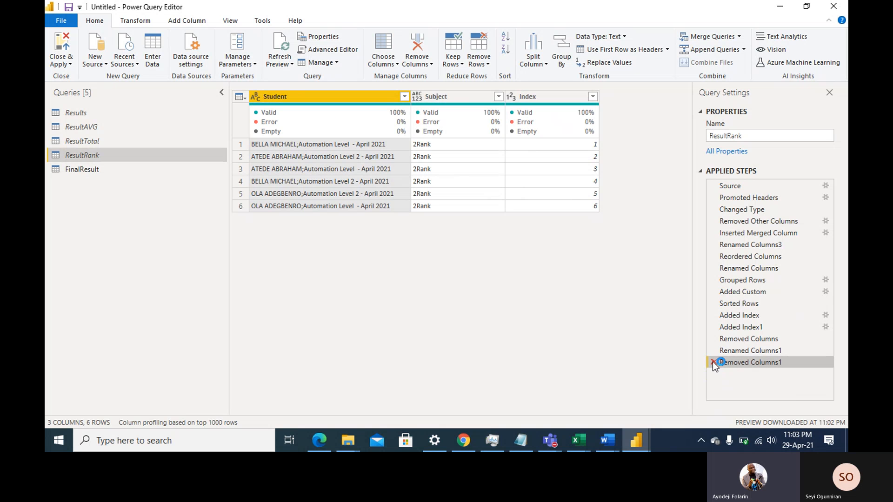
click(714, 363)
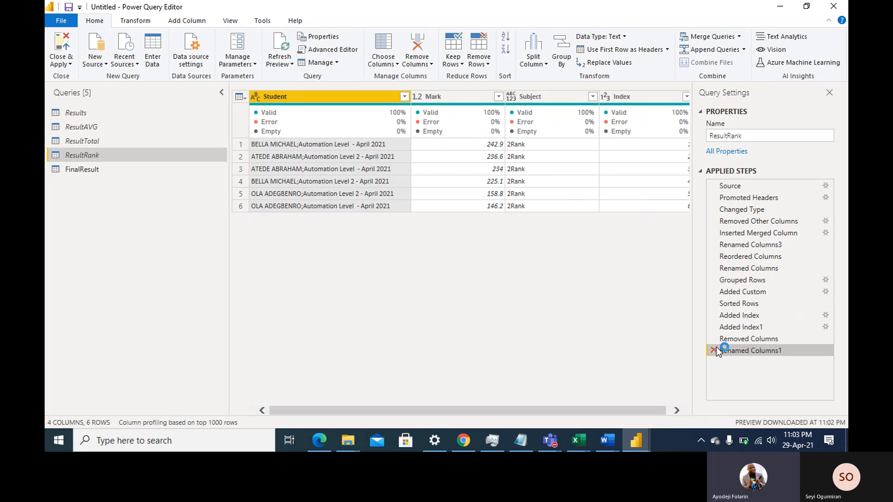
click(714, 350)
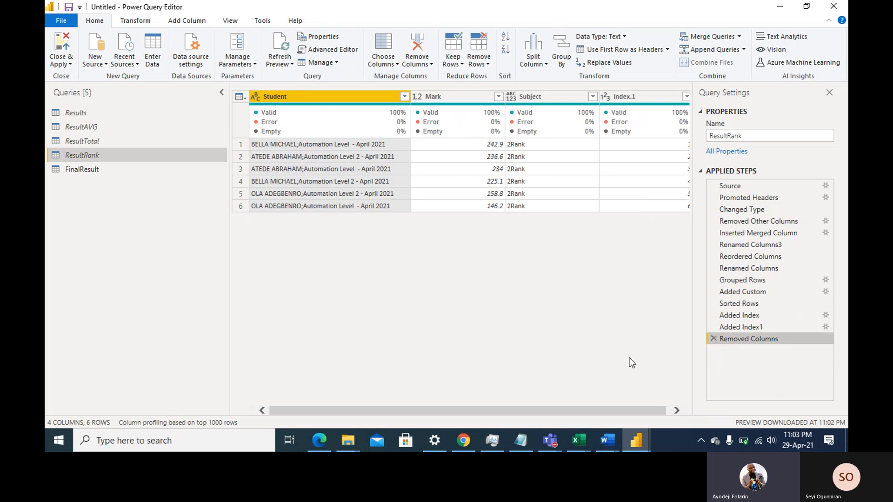
- Duplicate the Student column in the ResultRank query
scroll(638, 202, right, 1)
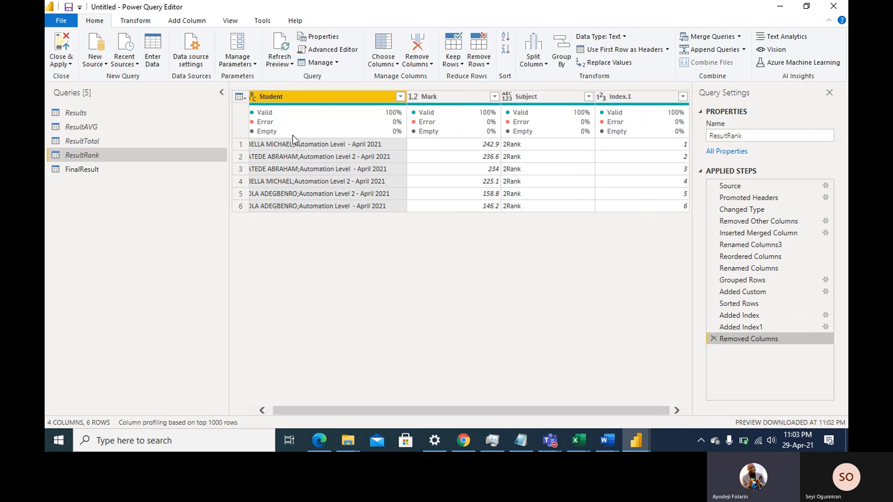
right_click(332, 99)
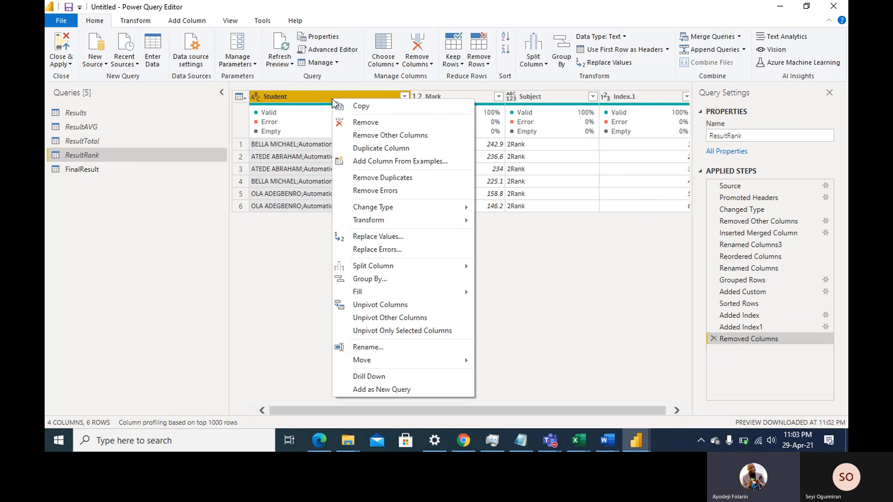
click(364, 149)
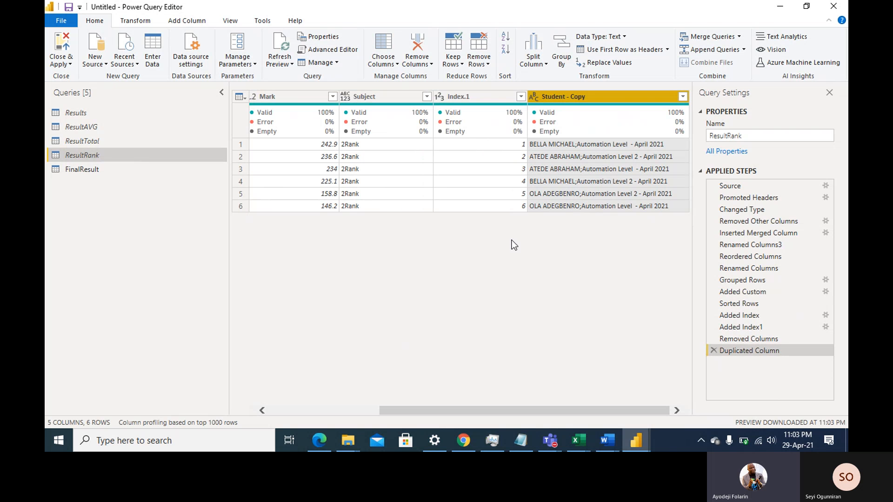
- Split the Student - Copy column at each semicolon delimiter and remove the Student - Copy.1 column holding the names
right_click(602, 97)
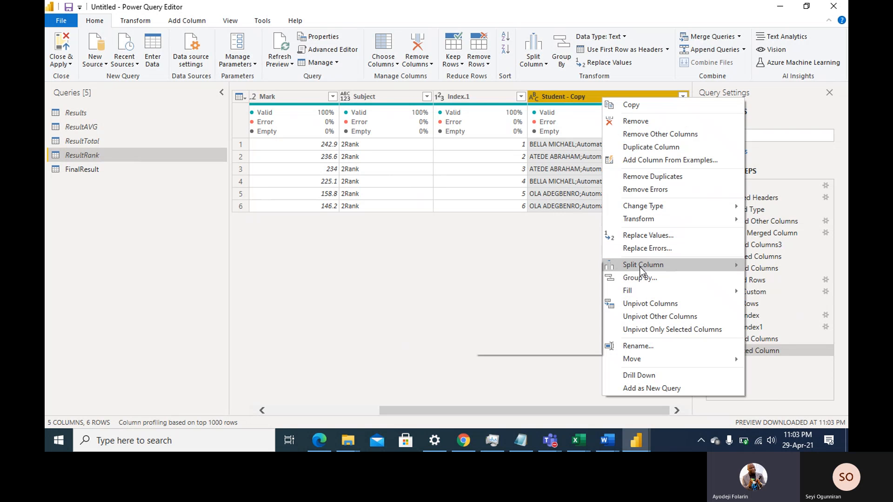
mouse_move(637, 267)
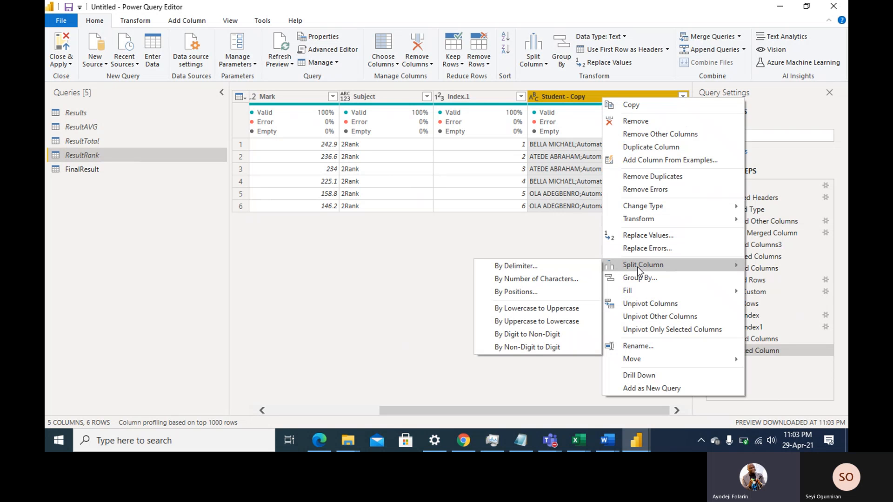
click(519, 267)
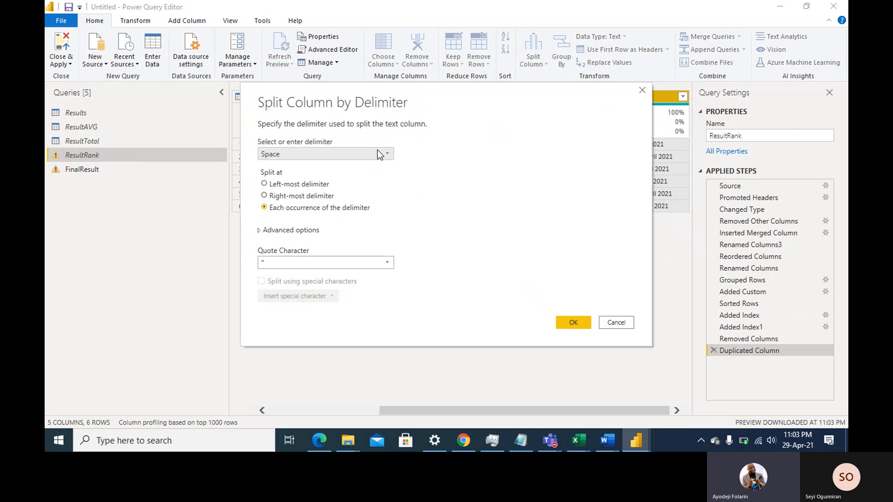
click(377, 151)
click(287, 202)
click(572, 322)
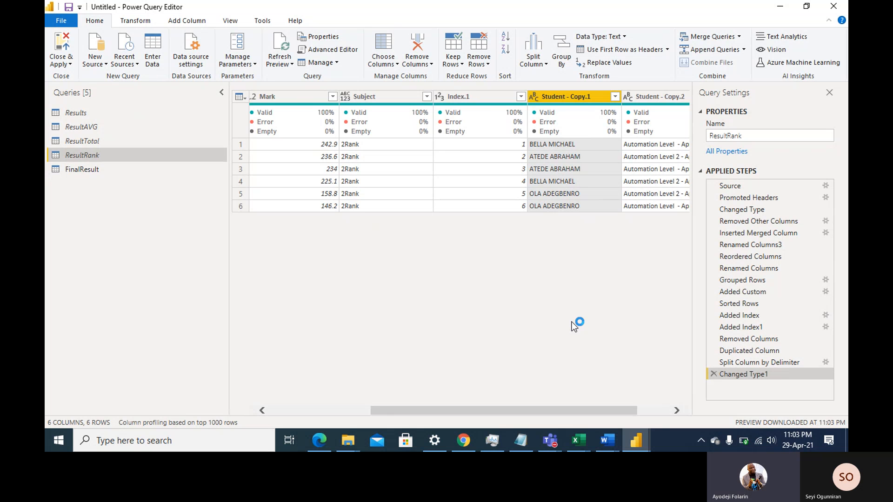
right_click(564, 99)
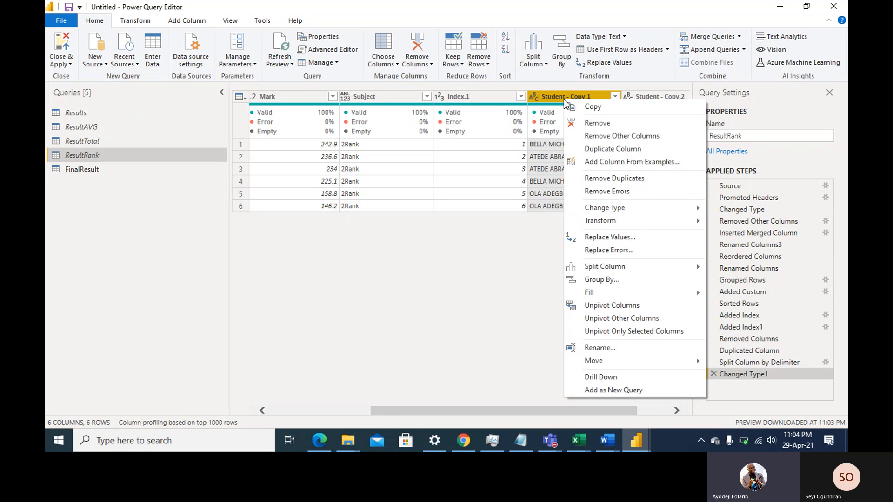
click(591, 121)
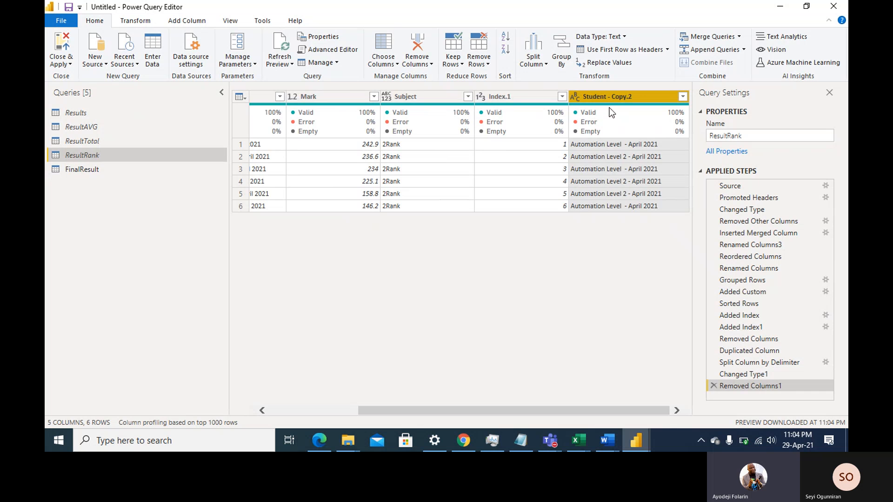
- Filter the Student - Copy.2 column to keep only Automation Level 2 - April 2021, excluding Automation Level - April 2021
right_click(638, 96)
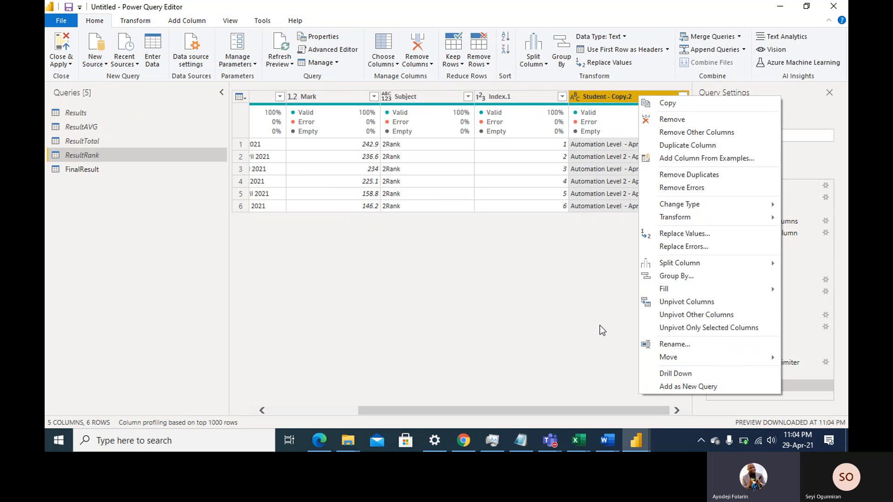
click(577, 283)
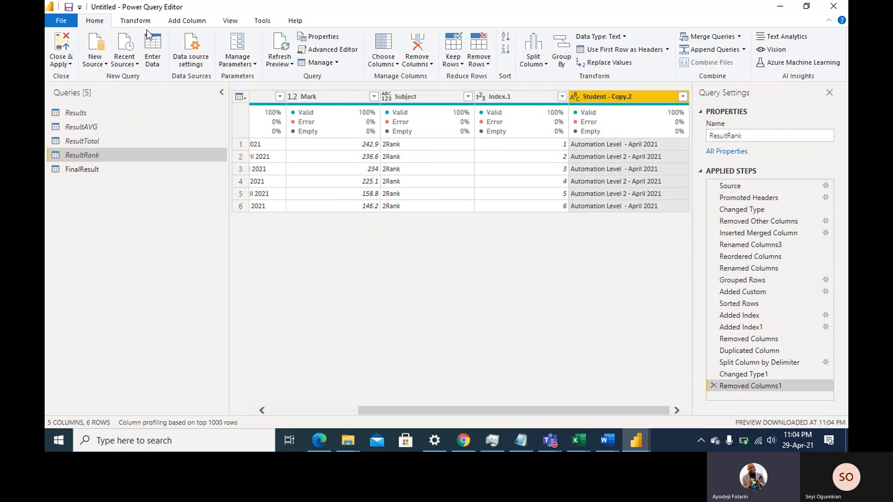
right_click(615, 104)
click(683, 97)
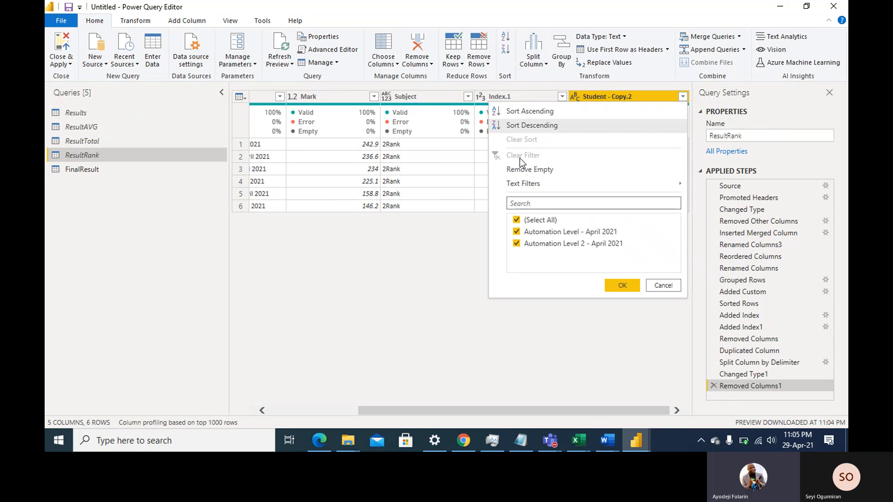
click(517, 233)
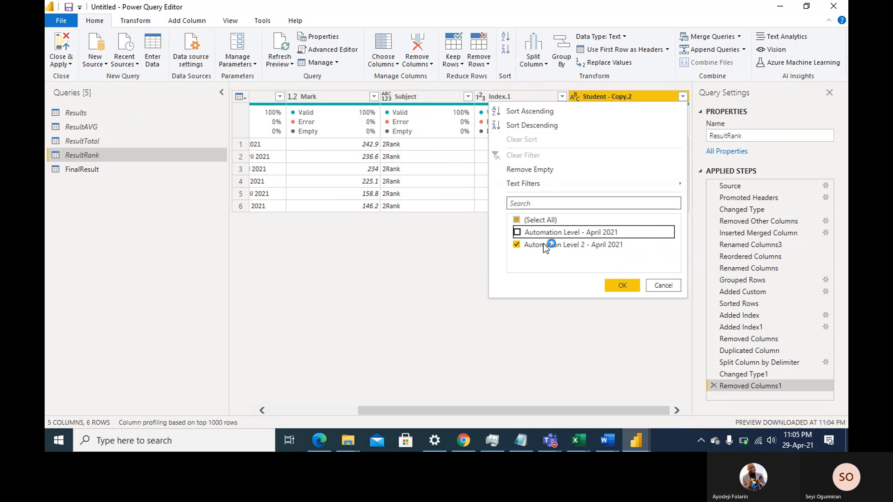
click(622, 285)
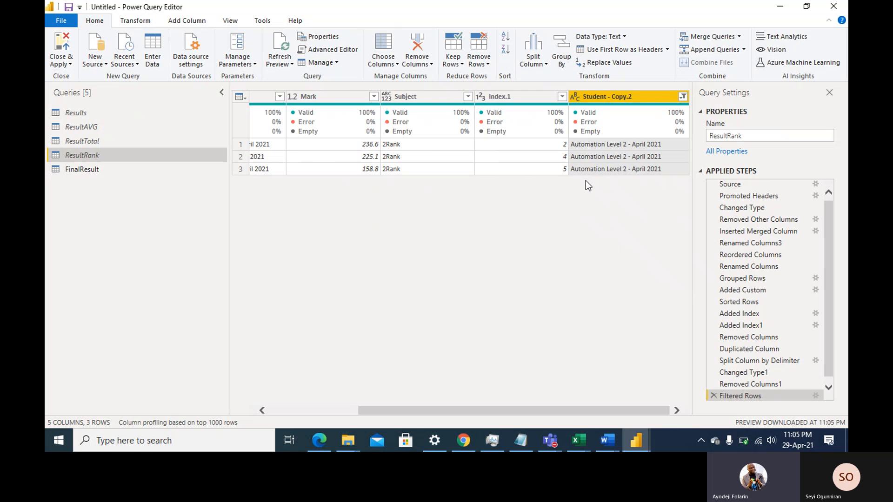
- Sort the filtered rows by Mark in descending order and remove the Index.1 column
click(333, 97)
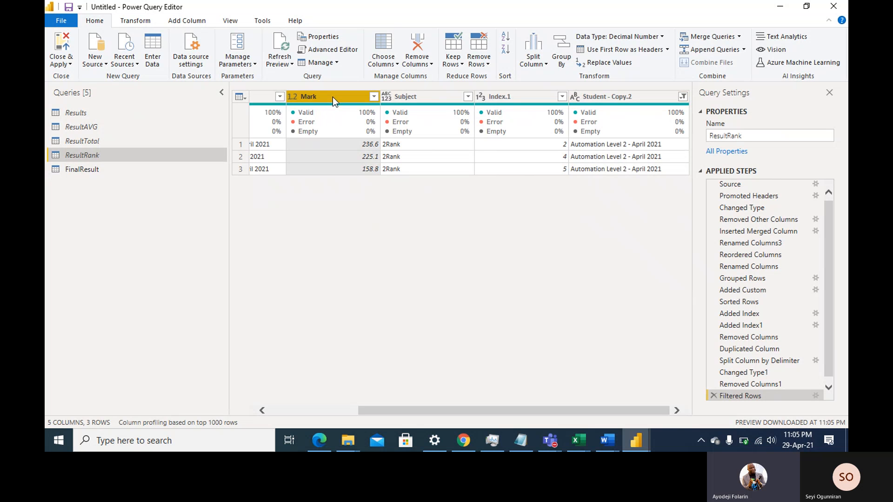
click(506, 49)
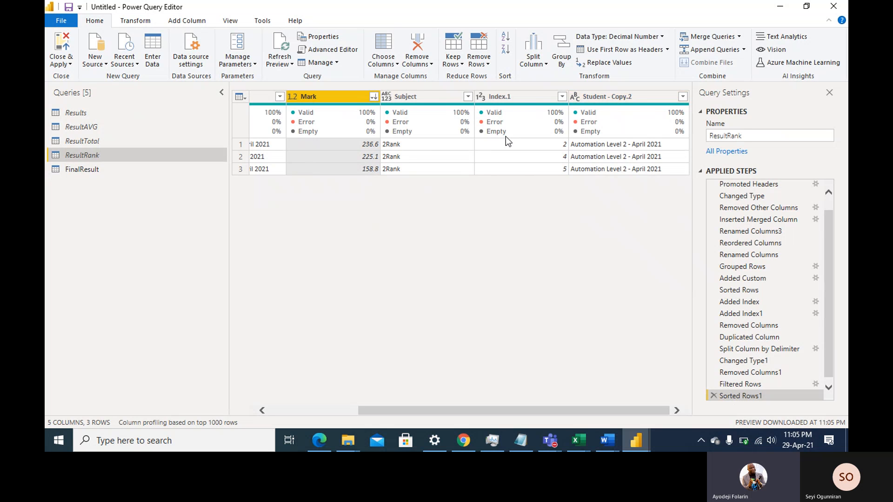
right_click(525, 99)
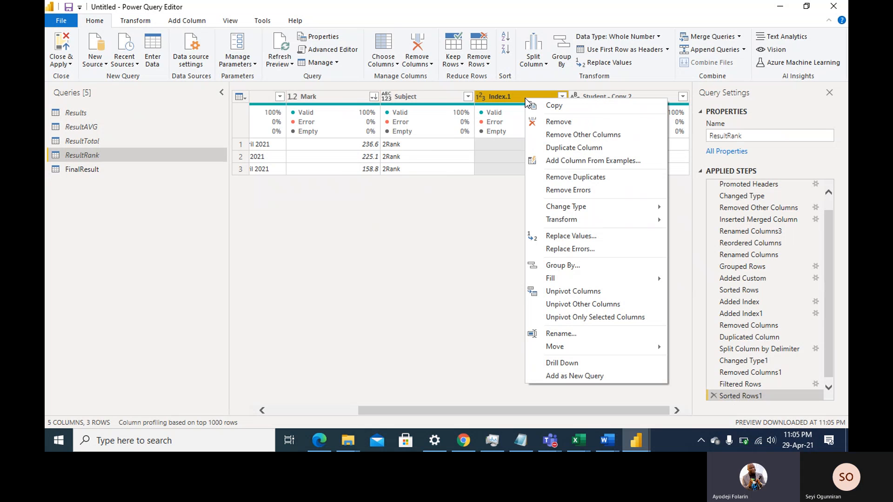
click(557, 122)
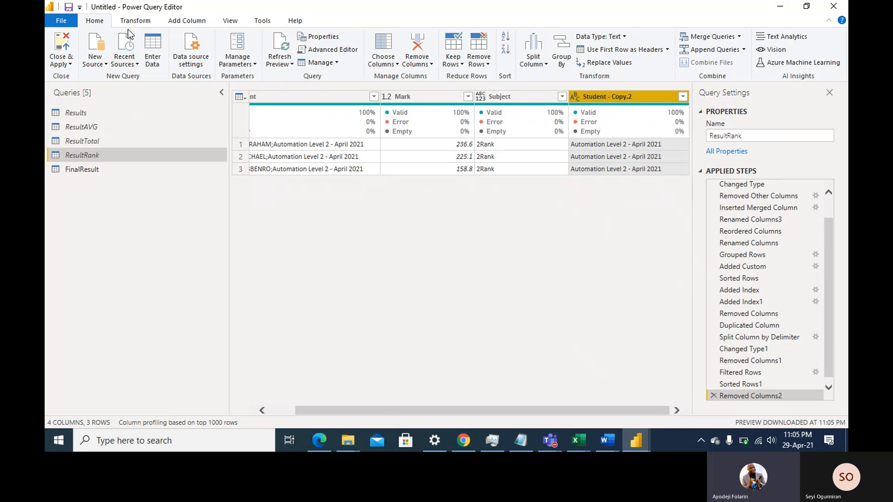
- Add an index column starting from 1 to rank the filtered rows
click(178, 20)
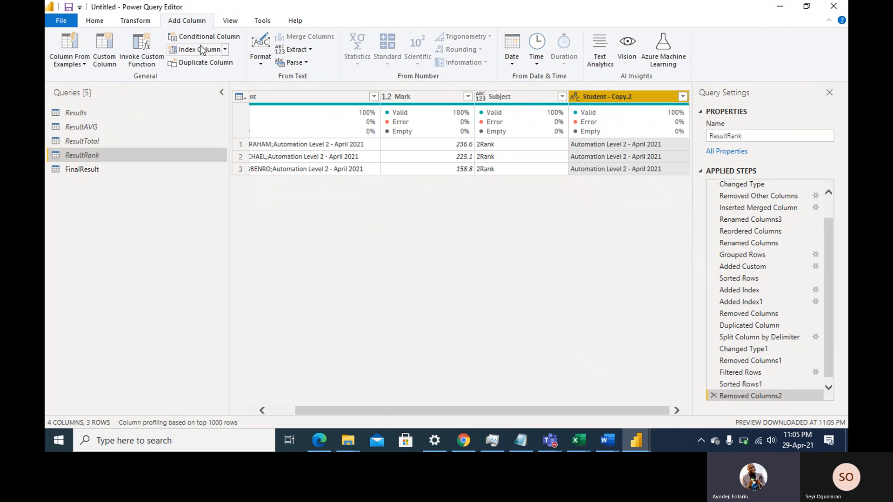
click(224, 50)
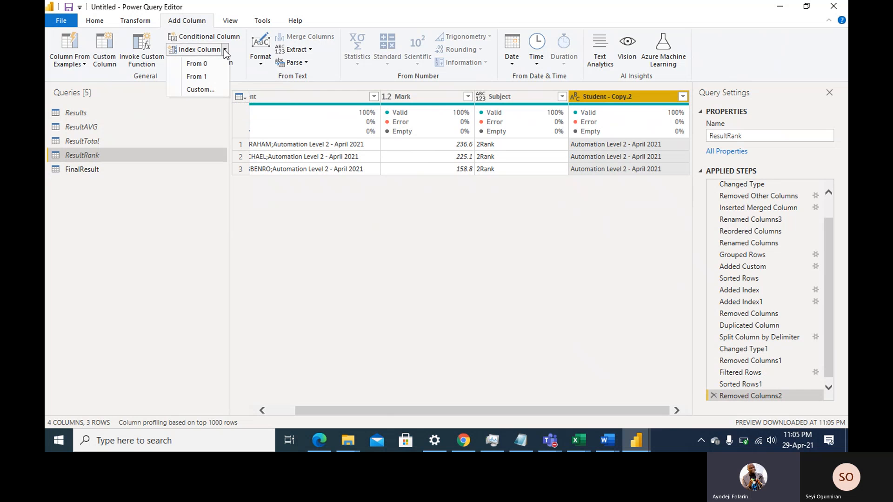
click(201, 77)
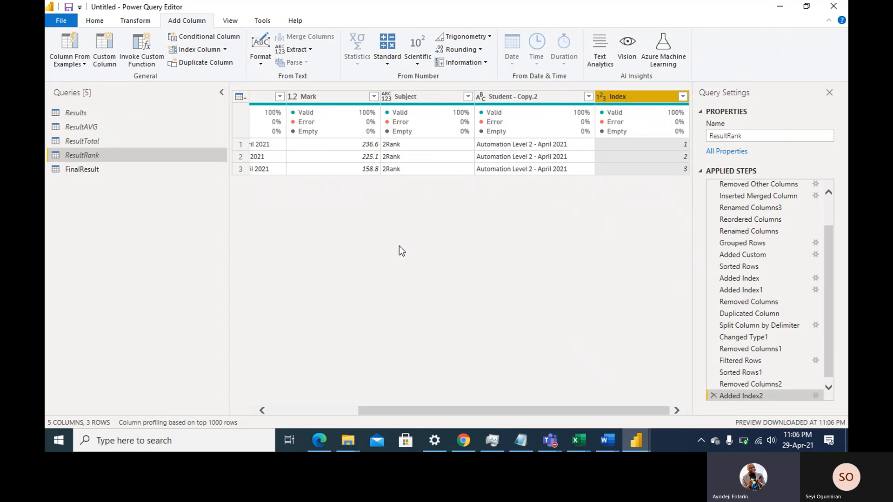
- Try removing empty values from the Student - Copy.2 column, delete that filter step and recheck the column's filter options
click(590, 97)
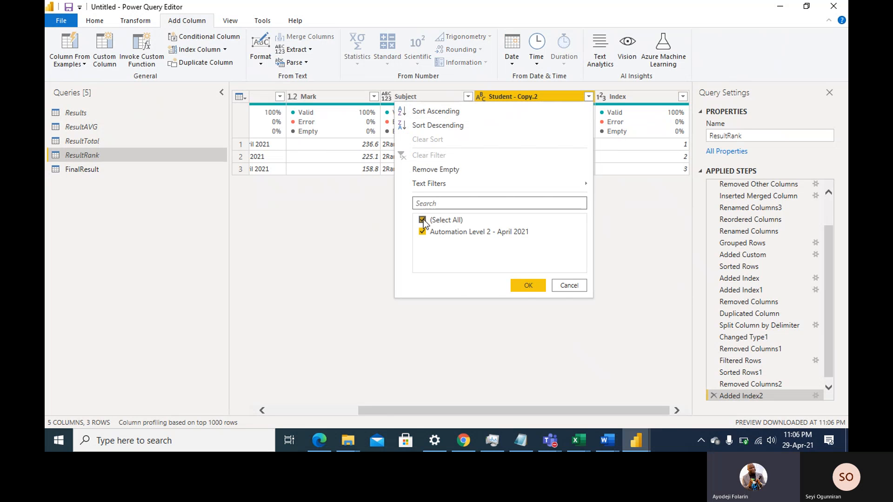
click(428, 171)
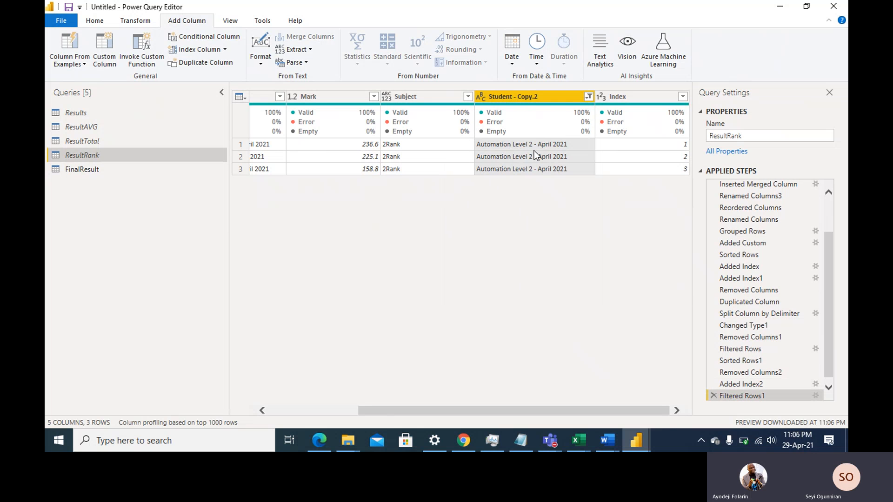
click(588, 97)
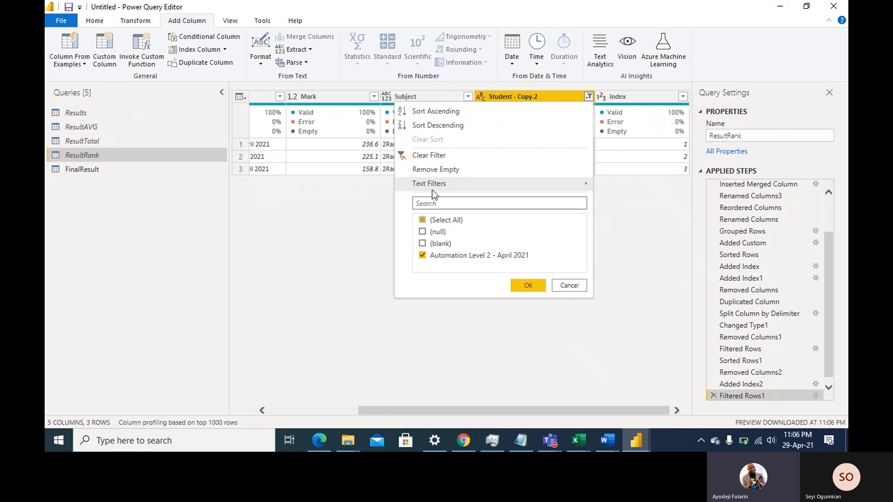
mouse_move(431, 190)
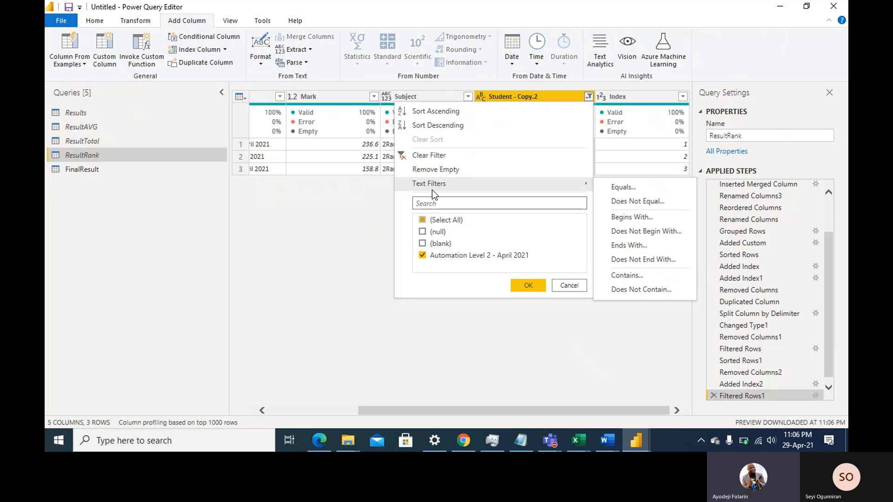
click(715, 396)
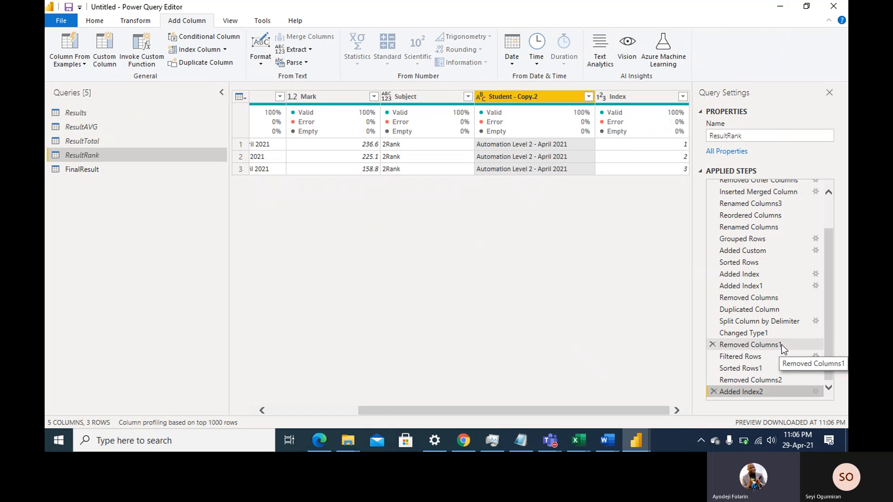
click(588, 97)
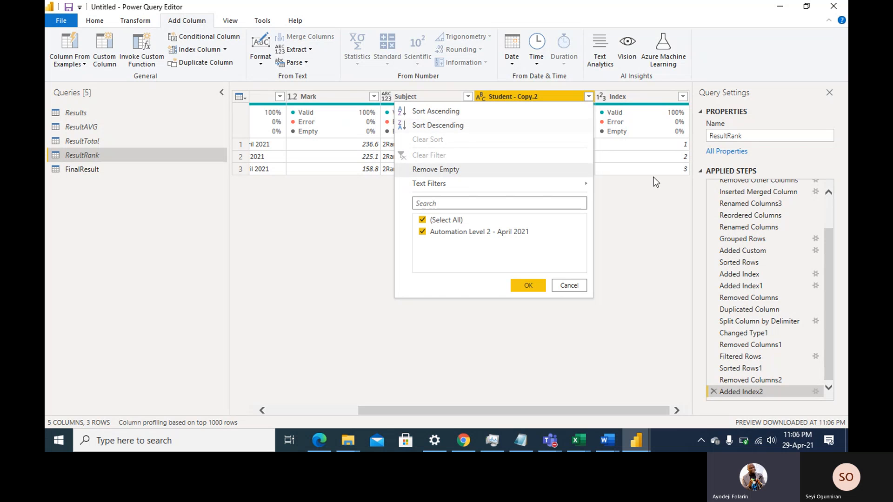
click(626, 228)
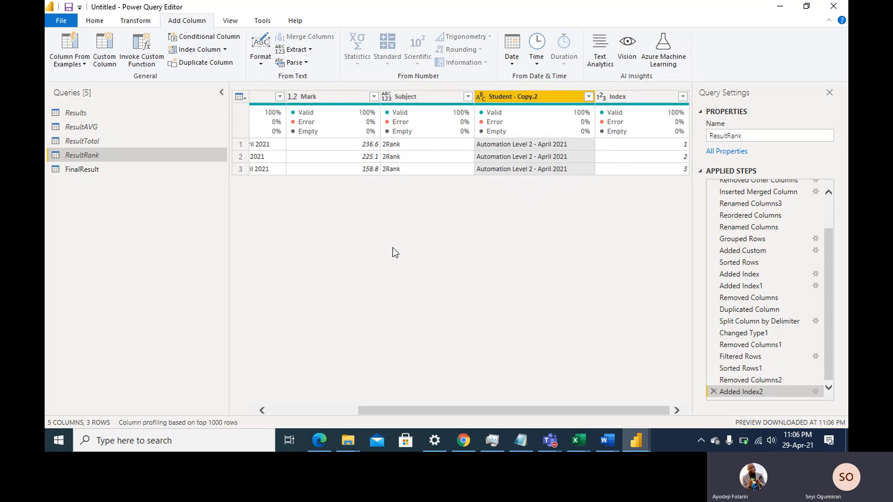
- Review the filter options of the Student - Copy.2 column and the condition set in the Filtered Rows step of ResultRank
scroll(382, 158, left, 3)
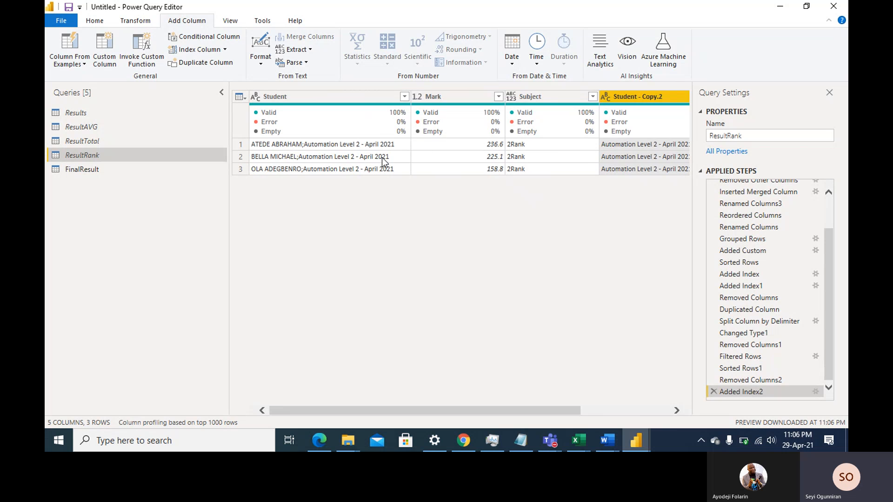
scroll(382, 160, right, 4)
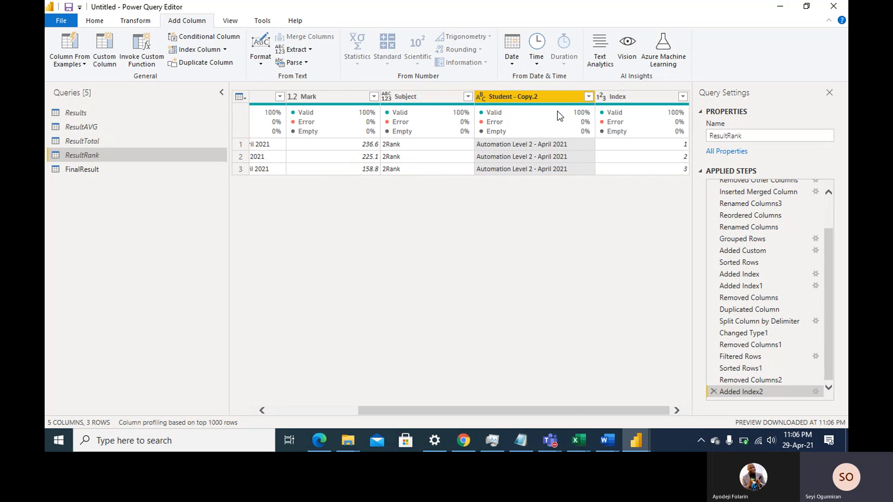
click(588, 96)
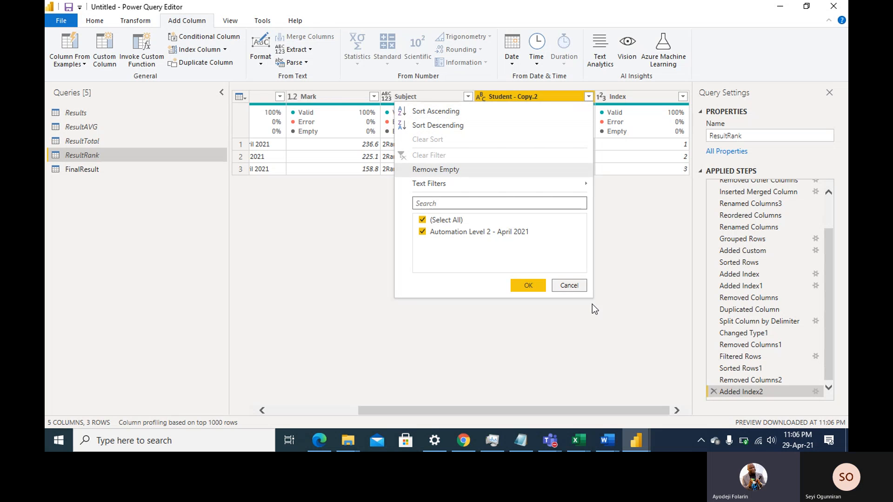
click(732, 356)
double_click(733, 357)
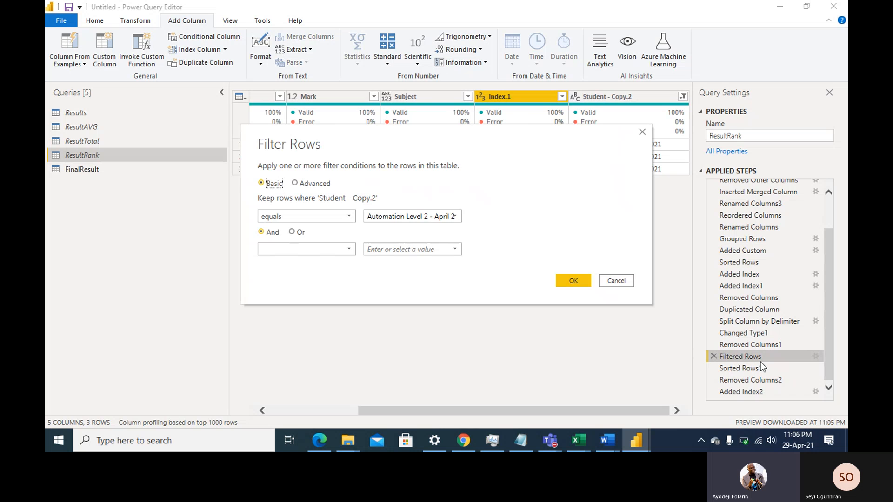
click(617, 281)
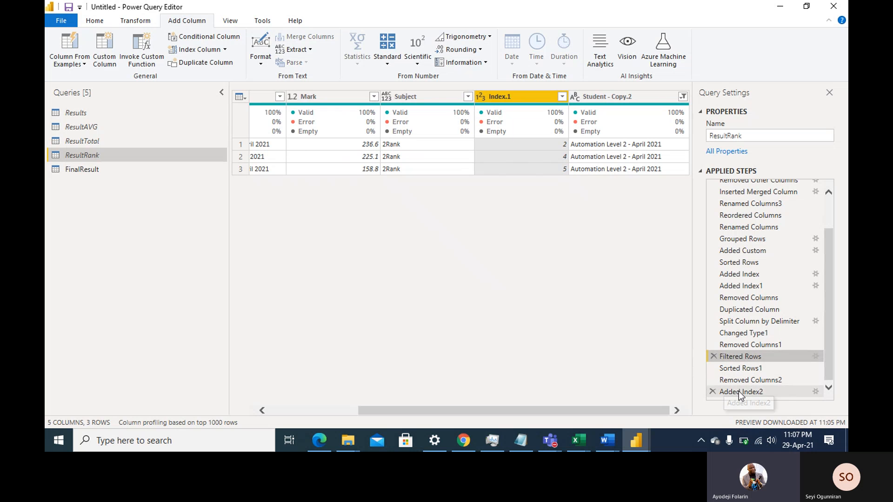
- Delete the Added Index2, Removed Columns2, Sorted Rows1 and Filtered Rows steps from the ResultRank query
click(713, 391)
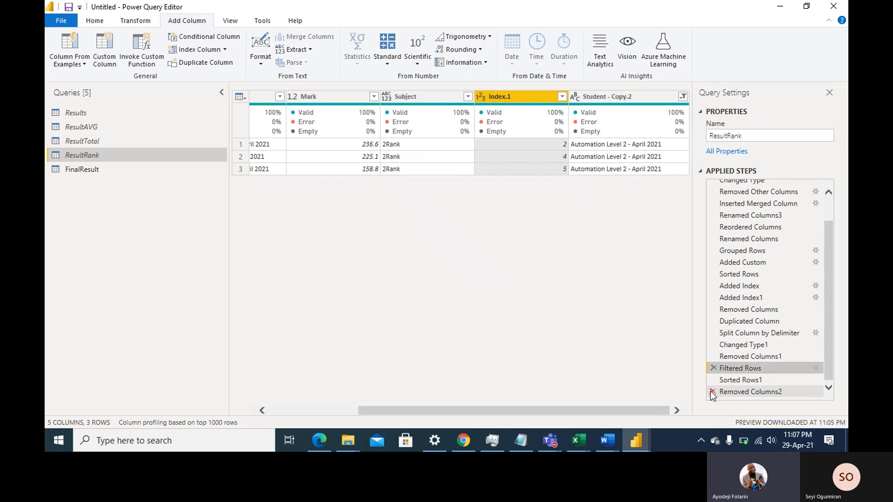
click(712, 392)
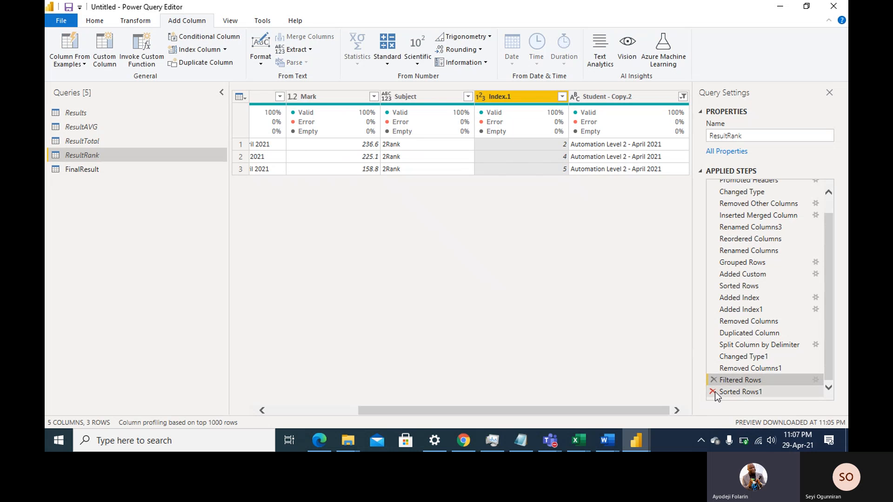
click(713, 392)
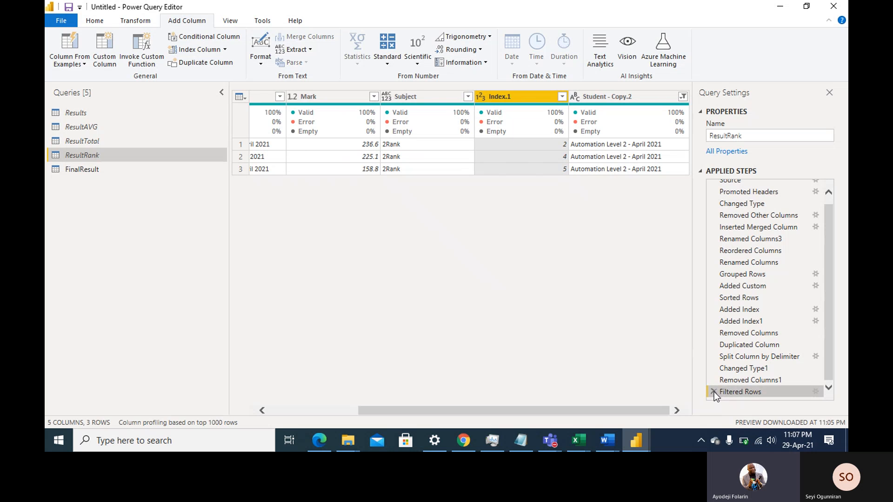
click(712, 392)
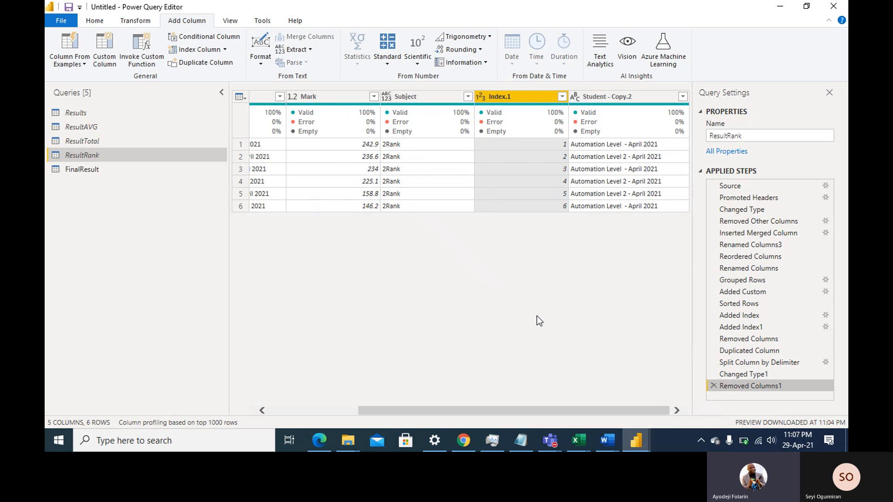
- Duplicate the ResultRank query
scroll(333, 168, left, 5)
scroll(333, 169, right, 5)
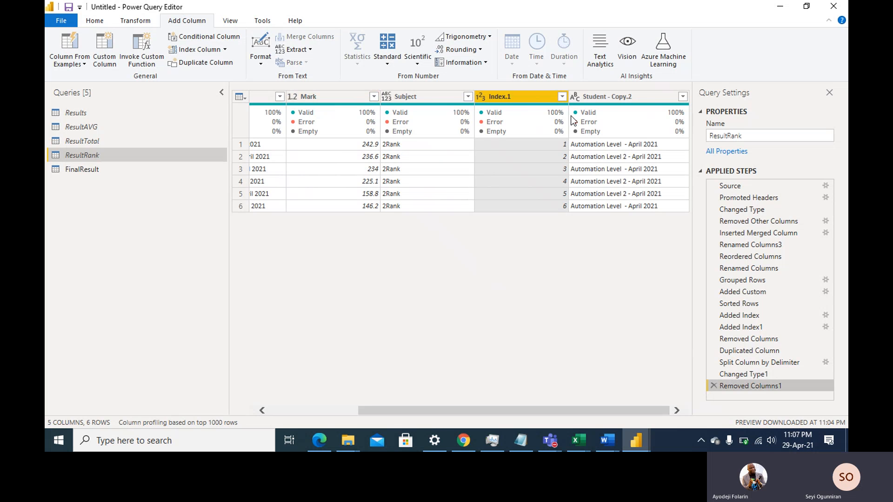
mouse_move(573, 121)
mouse_move(252, 125)
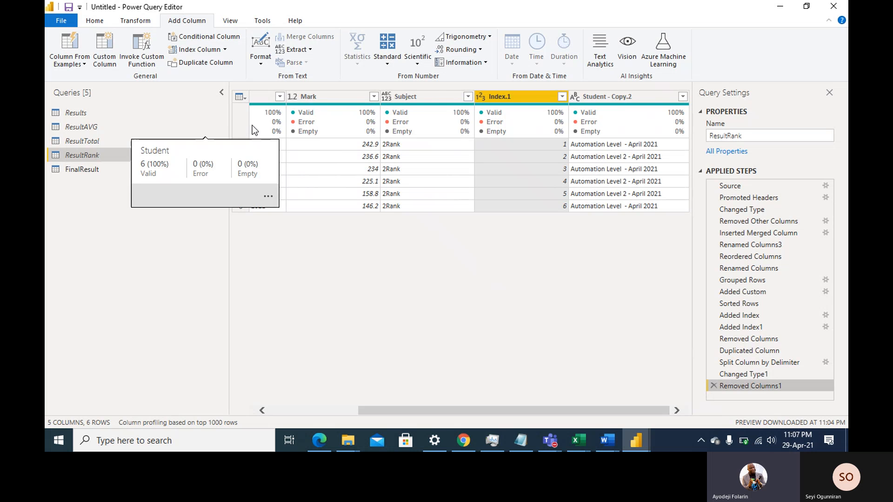
scroll(289, 140, left, 3)
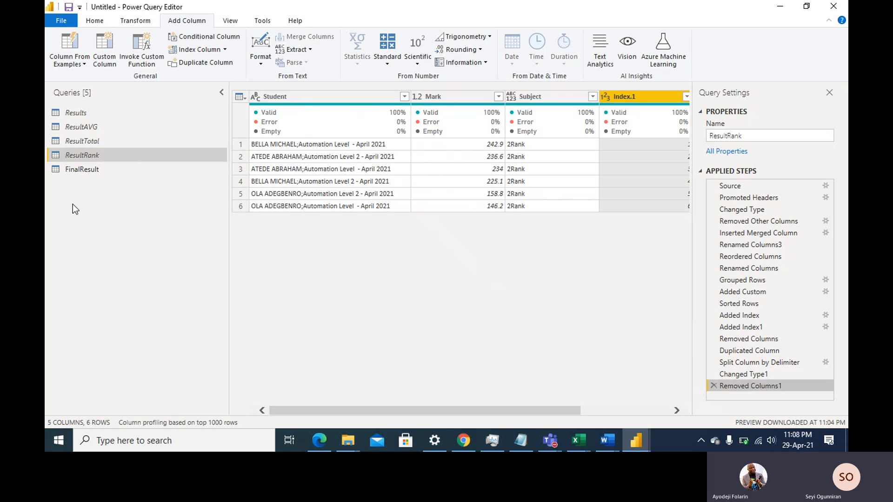
right_click(79, 153)
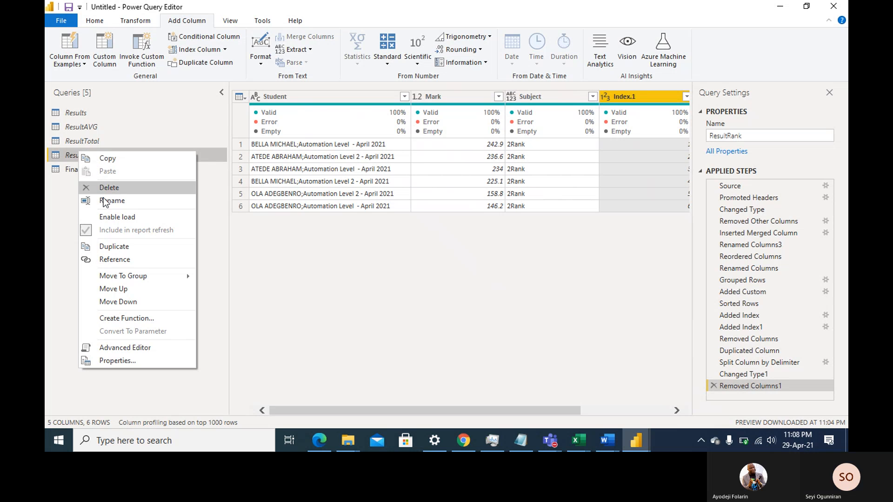
click(106, 254)
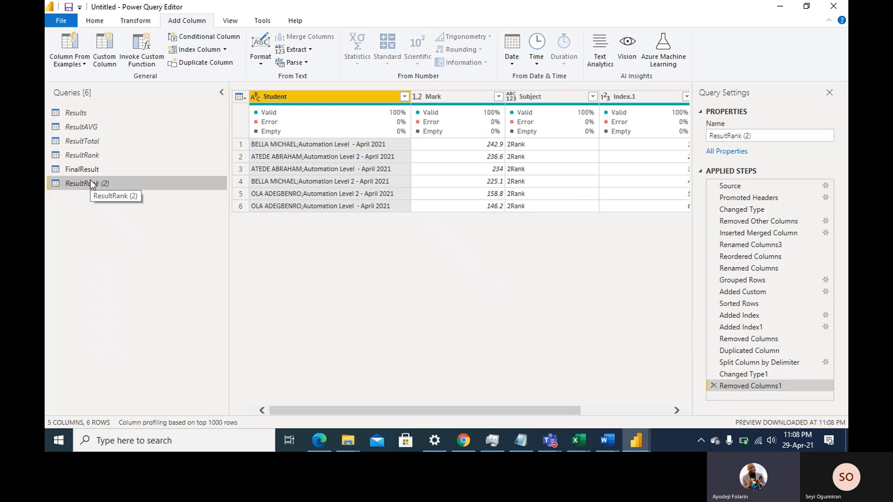
- In the original ResultRank query, filter Student - Copy.2 to keep only Automation Level 2 - April 2021
click(86, 155)
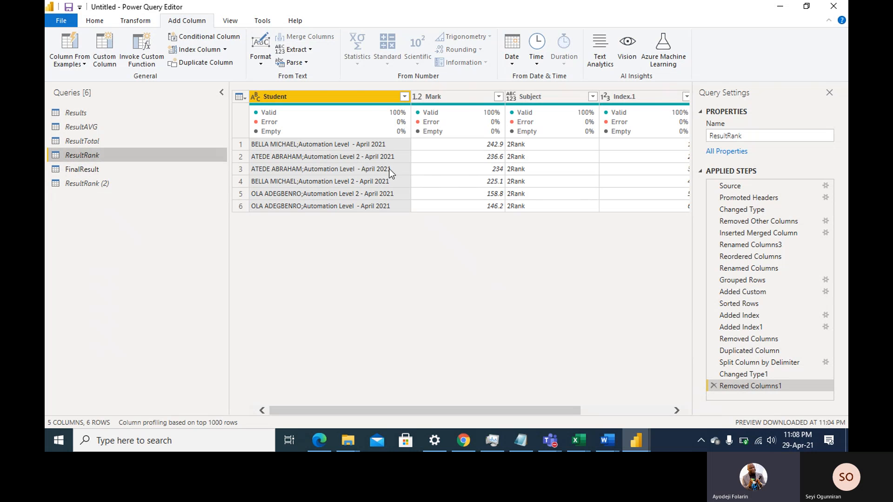
scroll(595, 180, right, 3)
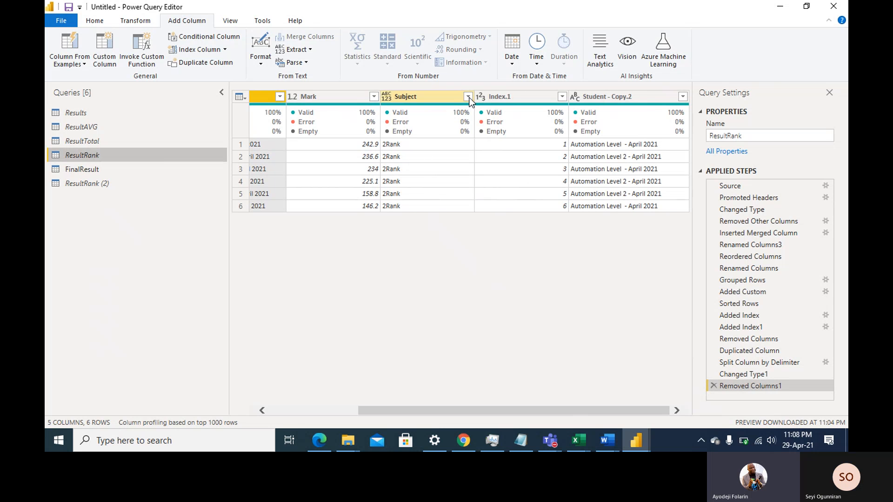
click(683, 97)
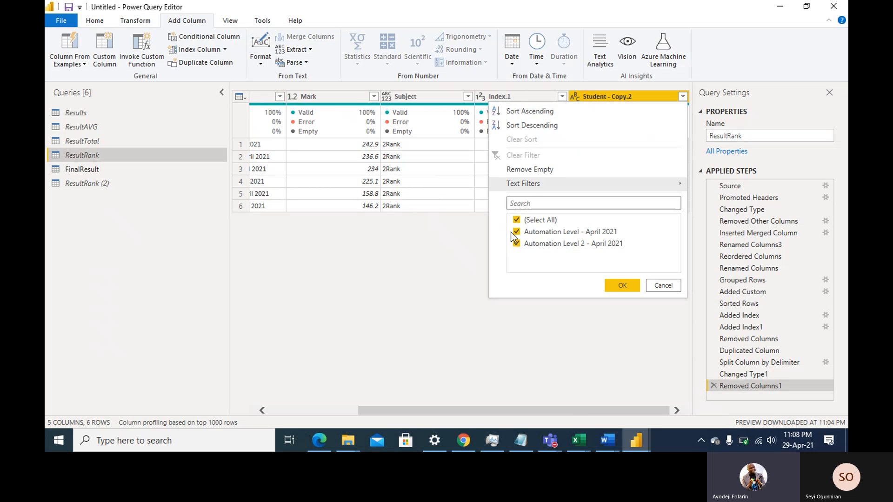
click(516, 236)
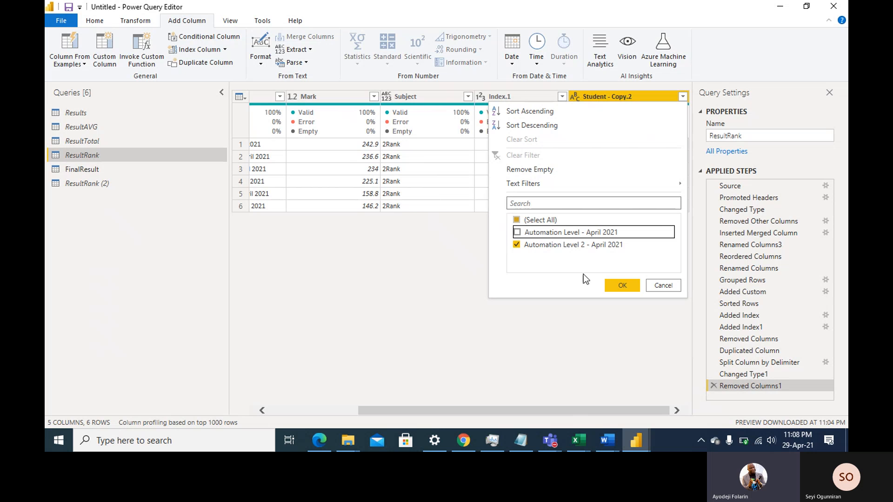
click(622, 286)
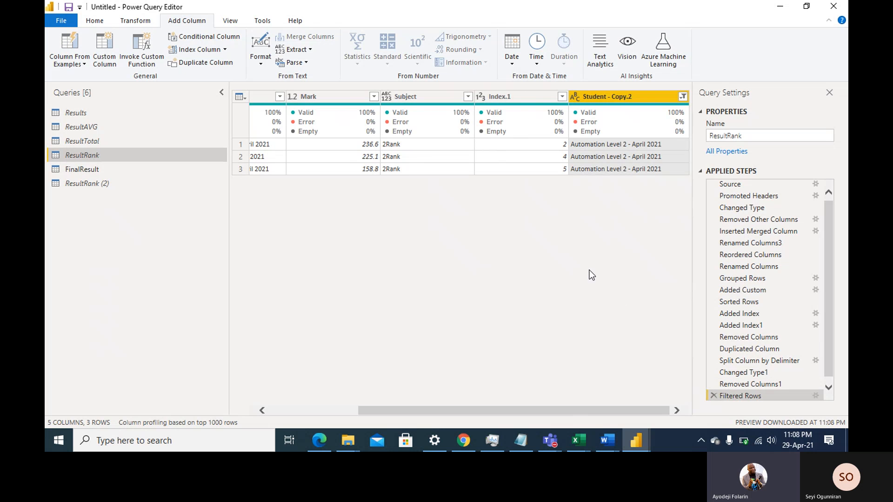
- In the ResultRank (2) query, filter Student - Copy.2 to exclude Automation Level - April 2021, keeping Automation Level 2 - April 2021
click(89, 184)
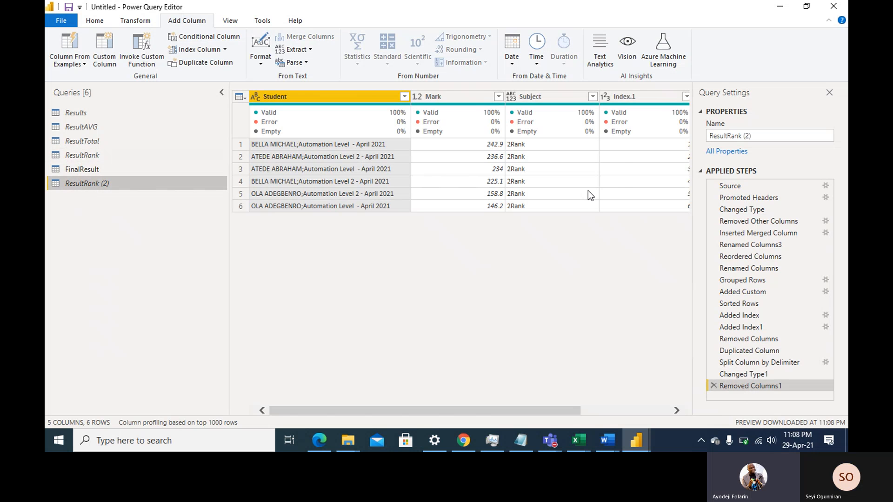
scroll(674, 152, right, 3)
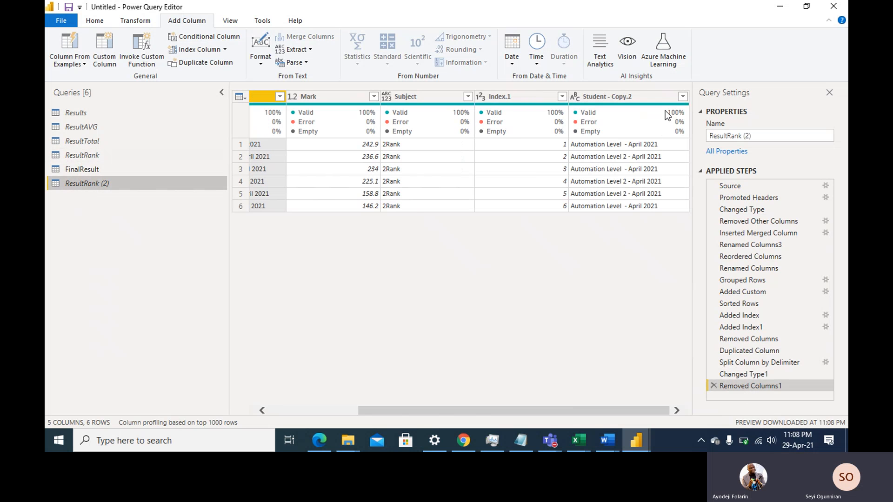
click(683, 96)
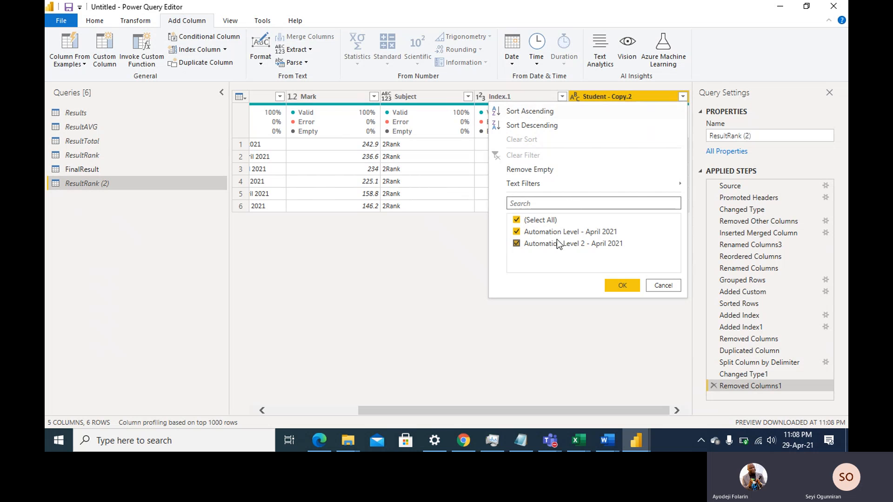
click(518, 235)
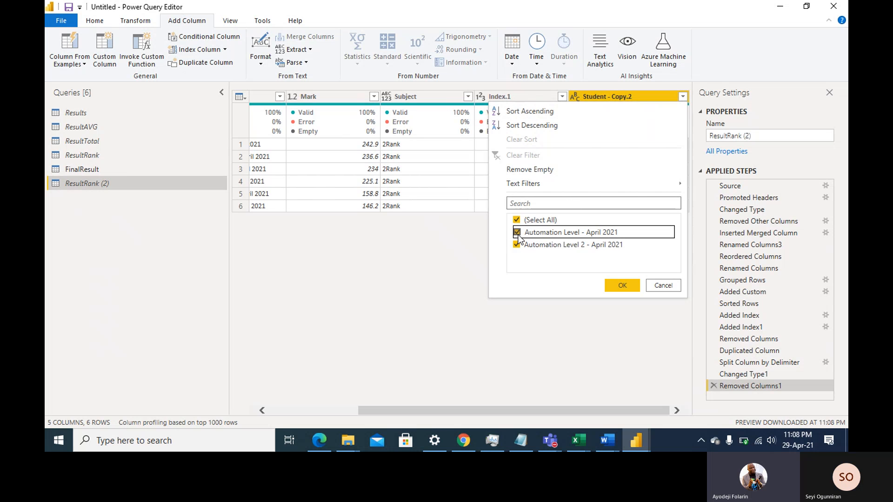
click(621, 286)
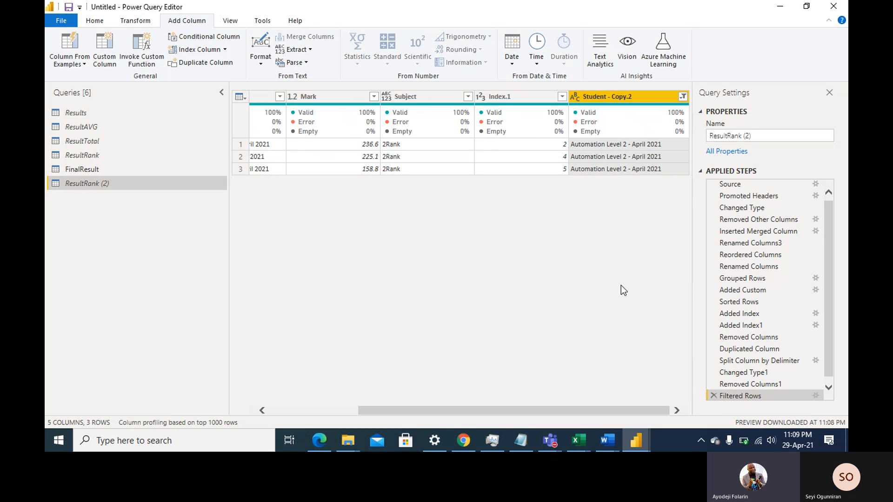
- Remove the Index.1 column from ResultRank (2) and add a new index column starting from 1
right_click(516, 99)
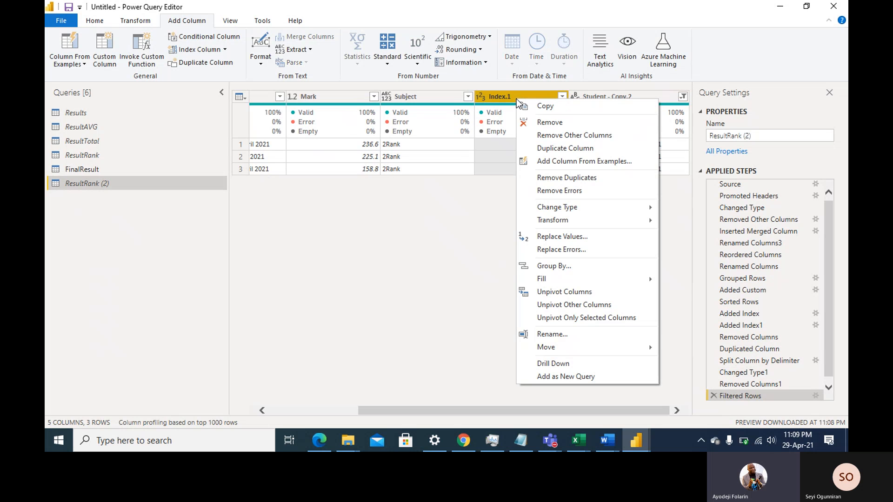
click(547, 122)
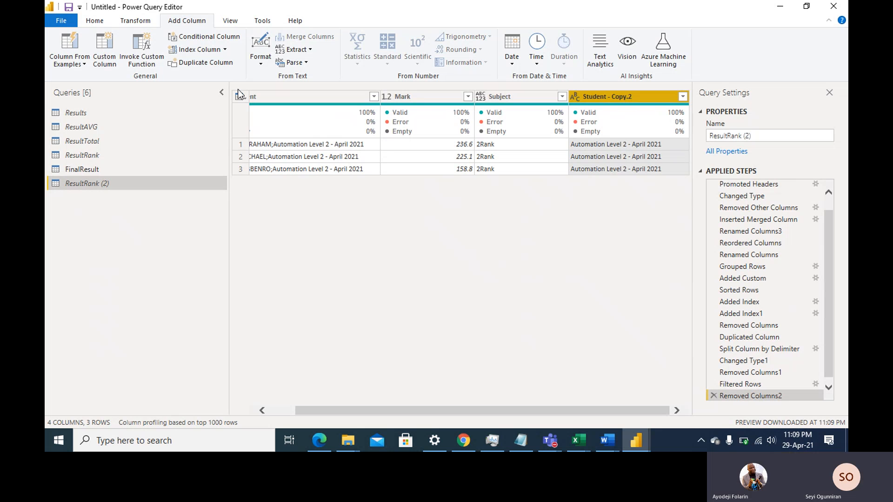
click(225, 49)
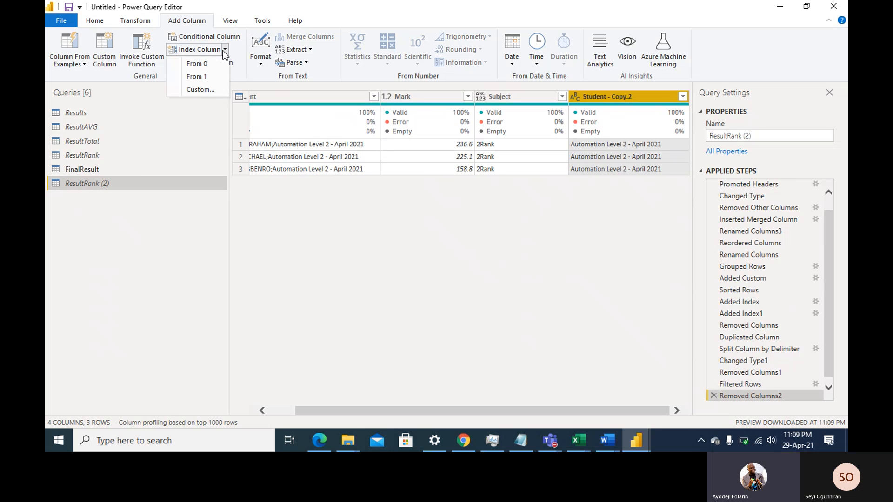
click(199, 77)
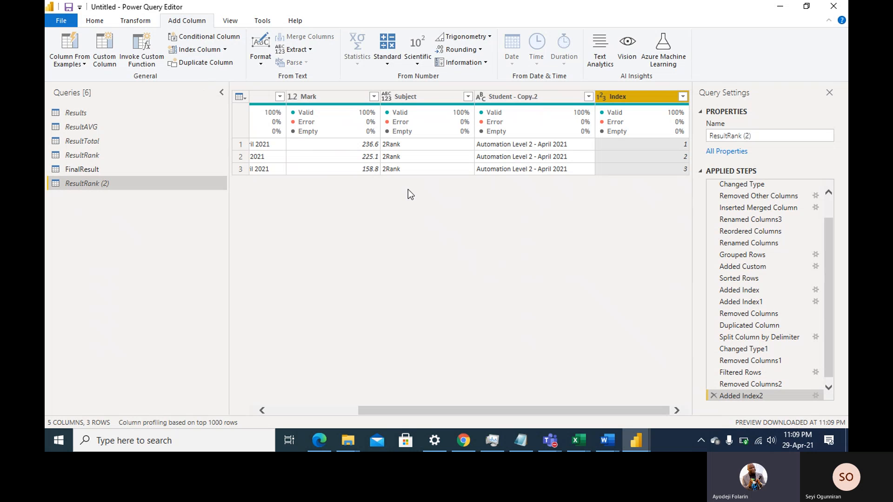
- In the original ResultRank query, replace the Index.1 column with a new index column starting from 1
click(85, 157)
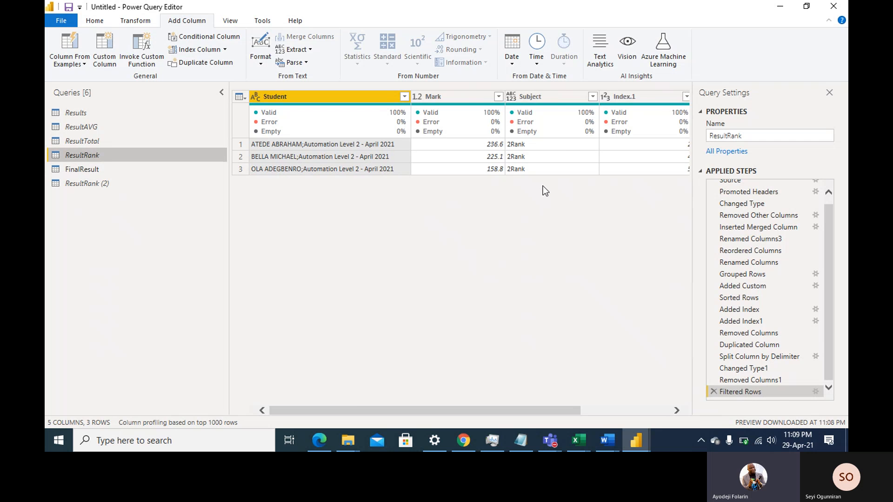
scroll(644, 149, right, 3)
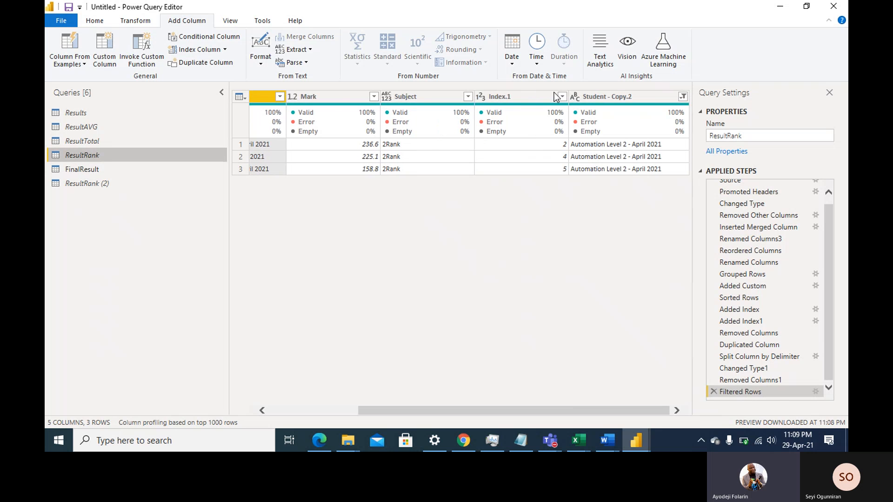
right_click(526, 97)
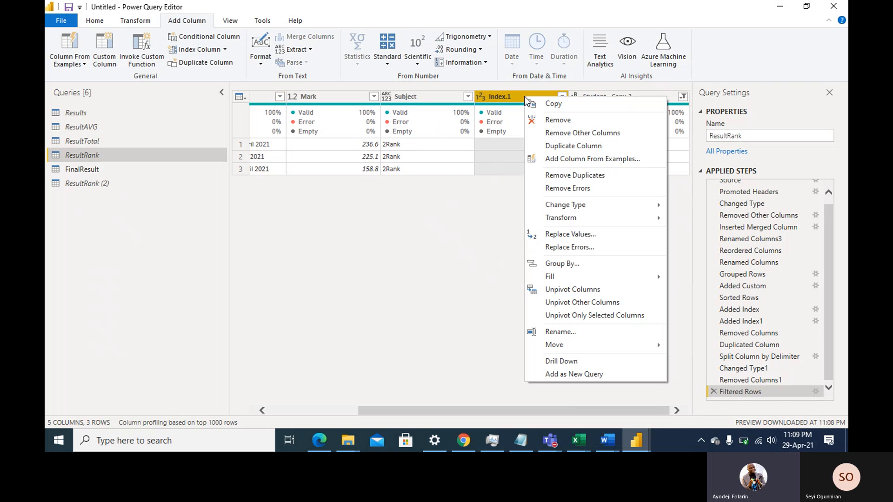
click(560, 120)
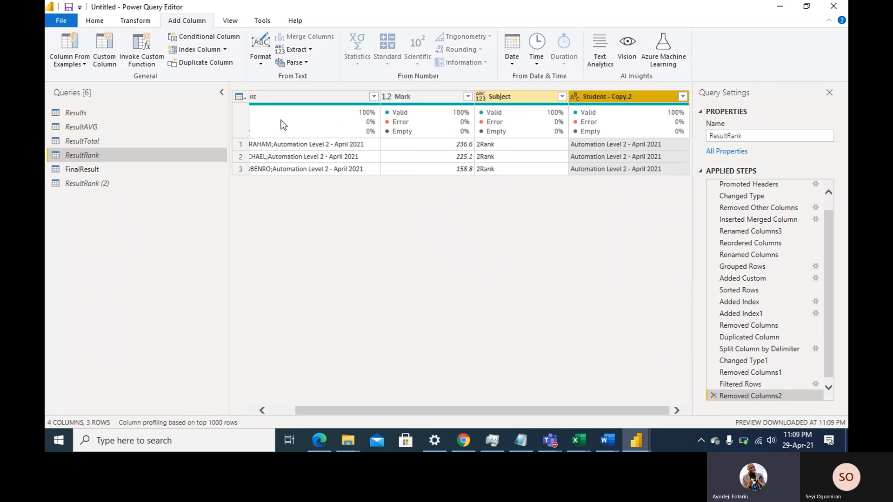
click(225, 50)
click(203, 76)
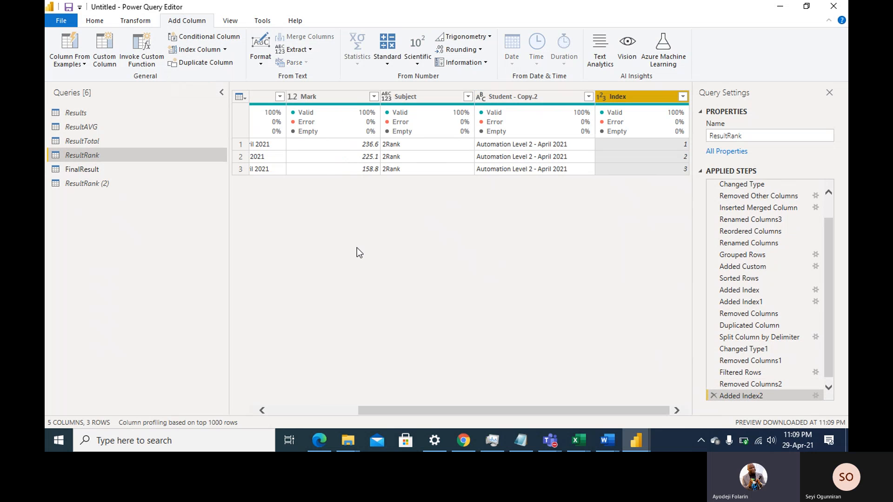
scroll(325, 169, left, 3)
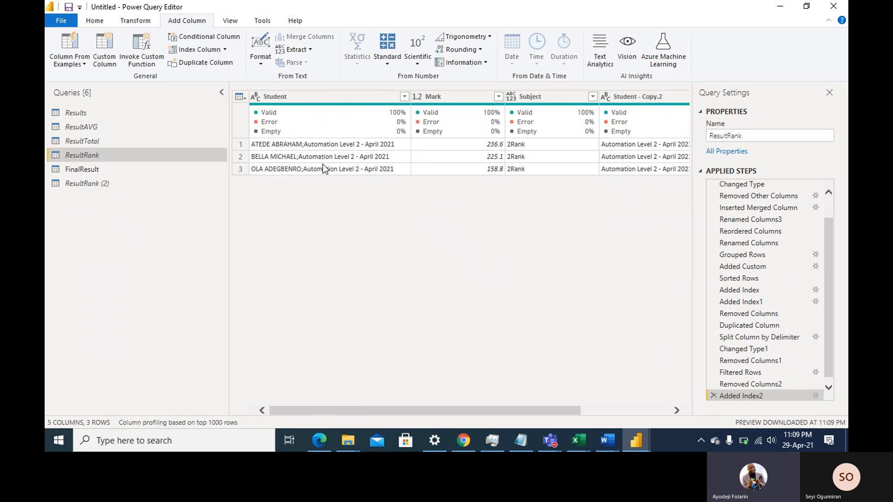
scroll(325, 169, right, 3)
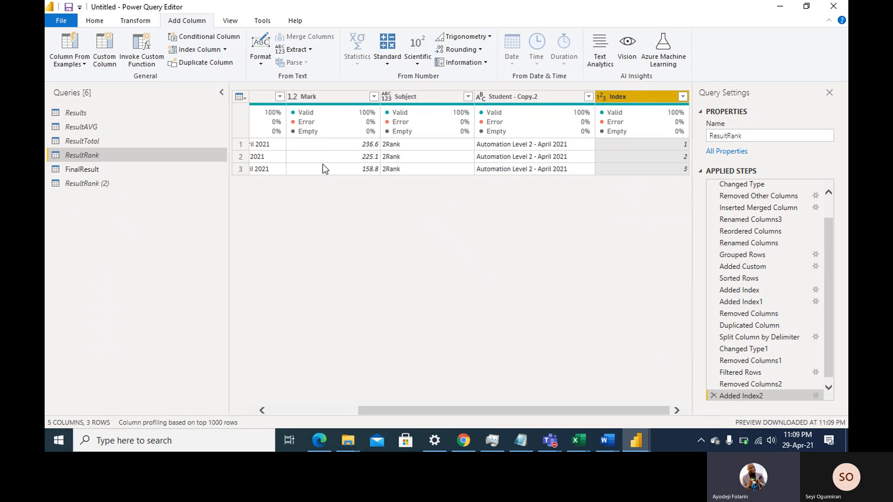
- Remove the Mark and Student - Copy.2 columns from the ResultRank query
scroll(325, 169, left, 4)
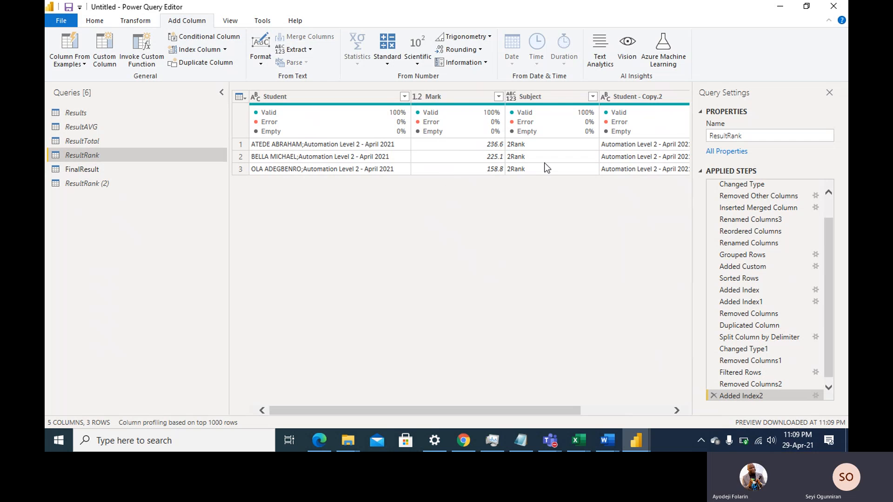
scroll(546, 168, right, 3)
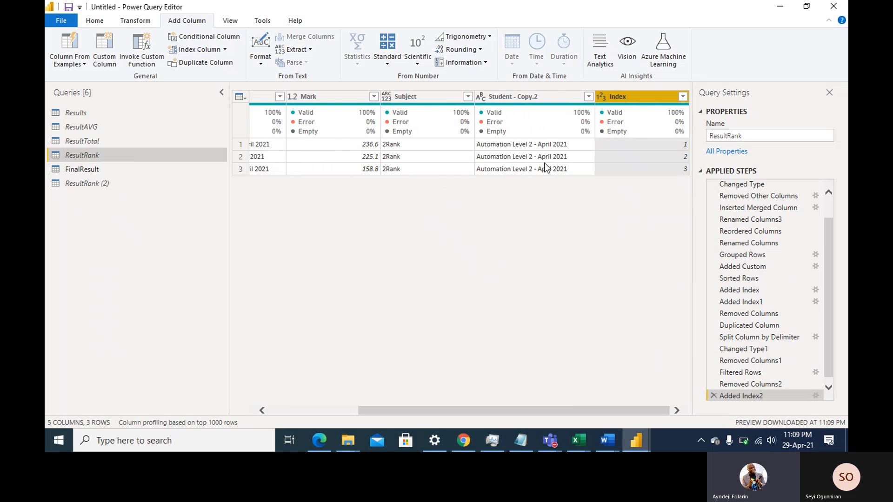
click(311, 98)
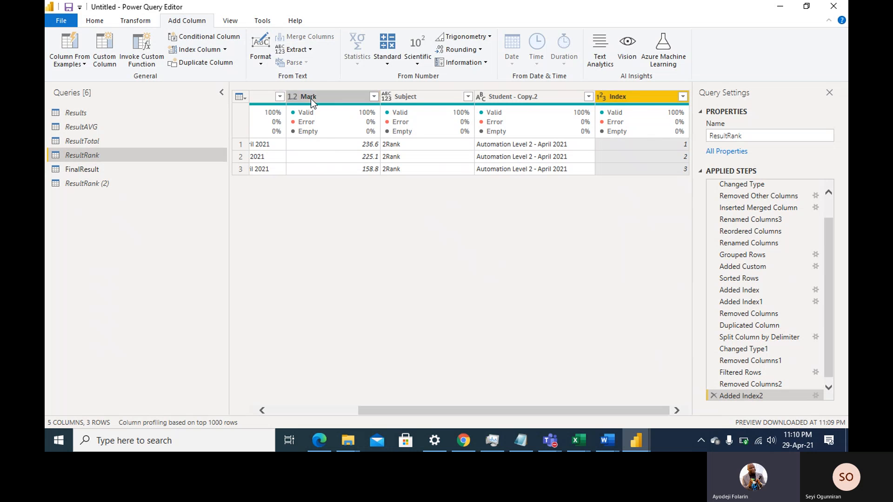
right_click(311, 98)
click(343, 123)
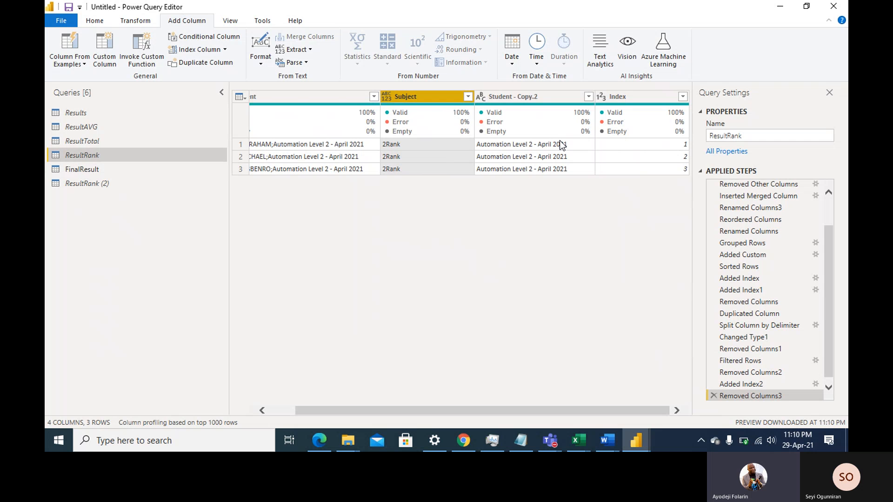
right_click(530, 96)
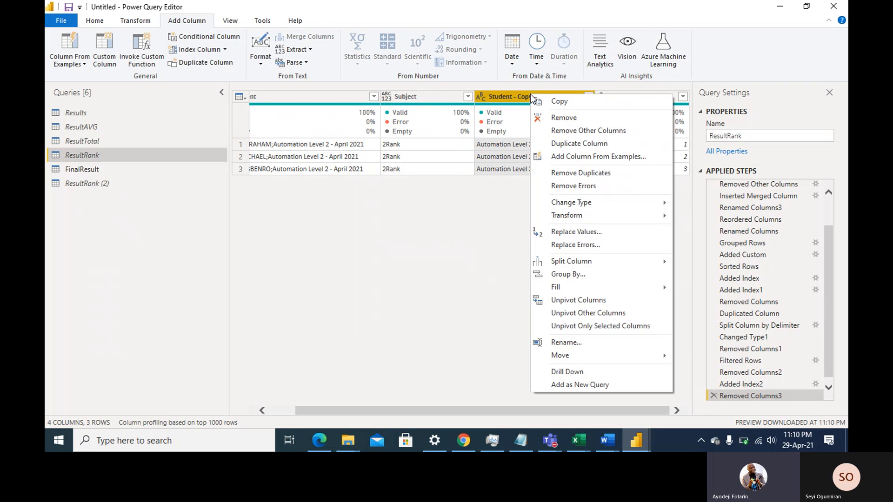
click(564, 120)
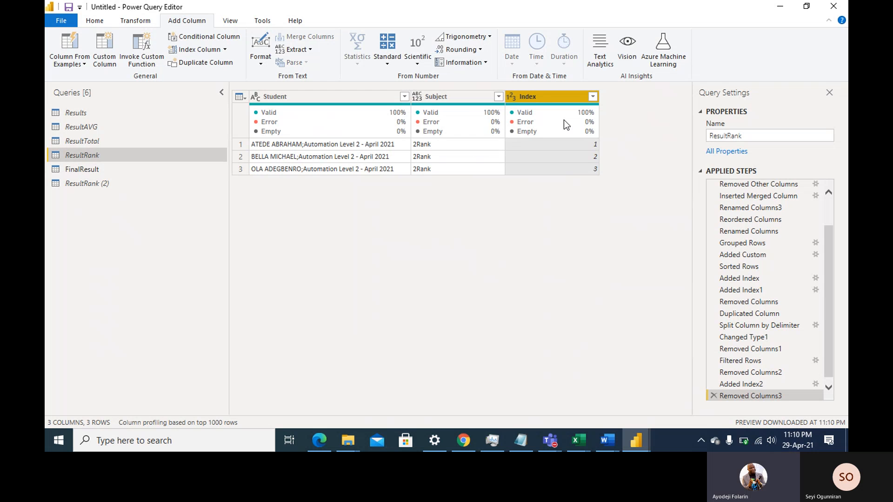
- Rename the Index column of ResultRank as Mark, dismissing the low-battery notice
double_click(537, 99)
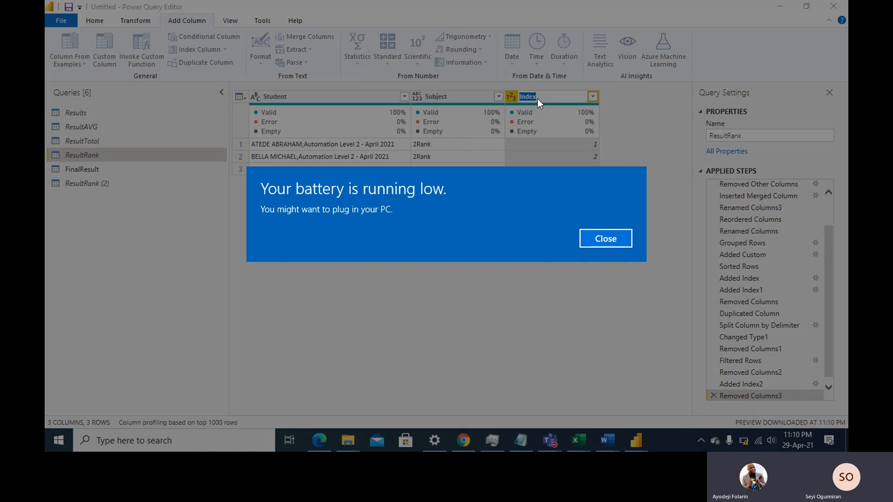
click(606, 239)
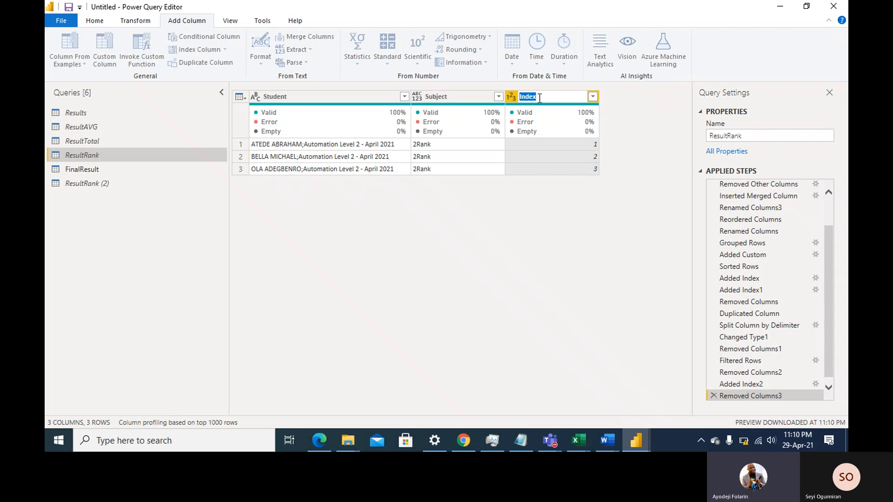
text(Mark)
key(Return)
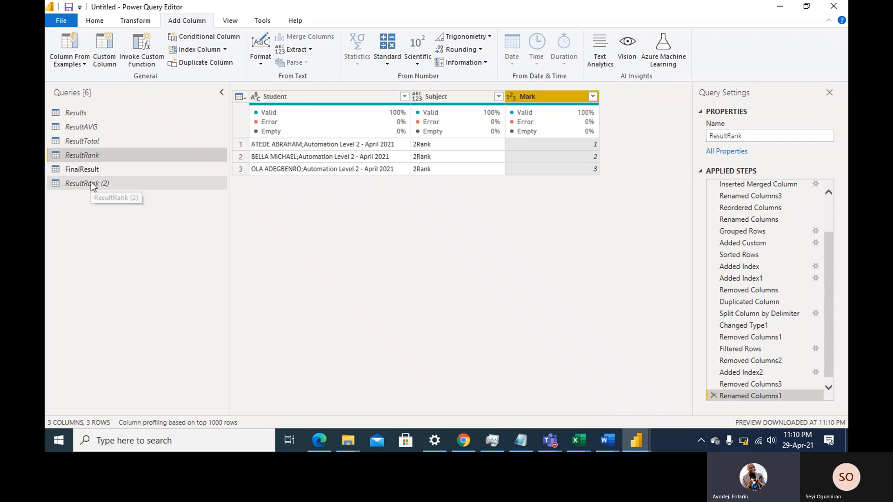
- In the ResultRank (2) query, remove the Mark and Student - Copy.2 columns
click(91, 184)
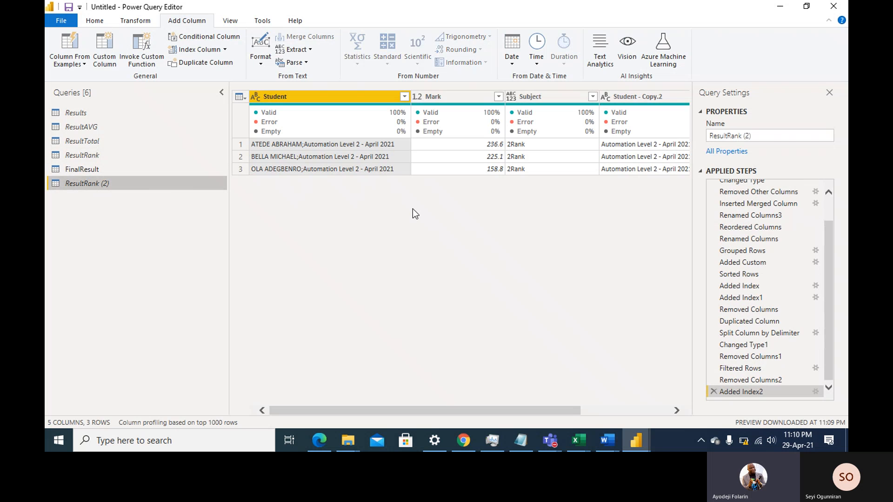
mouse_move(510, 130)
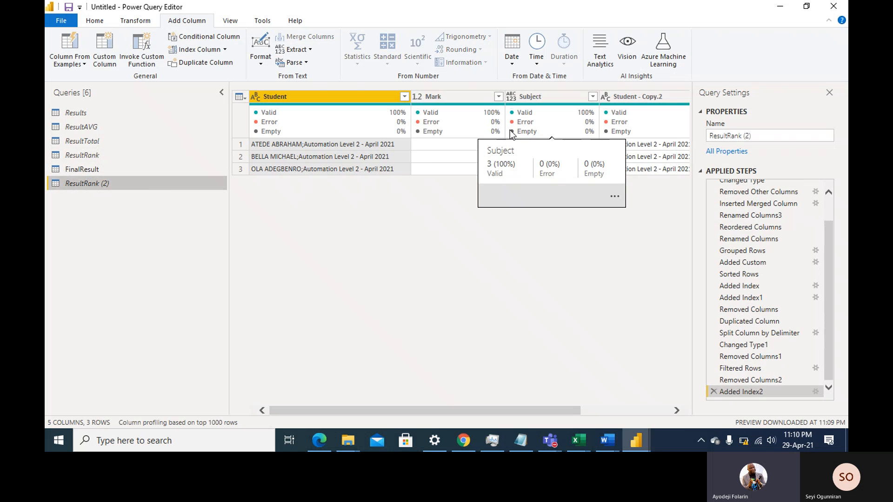
right_click(453, 94)
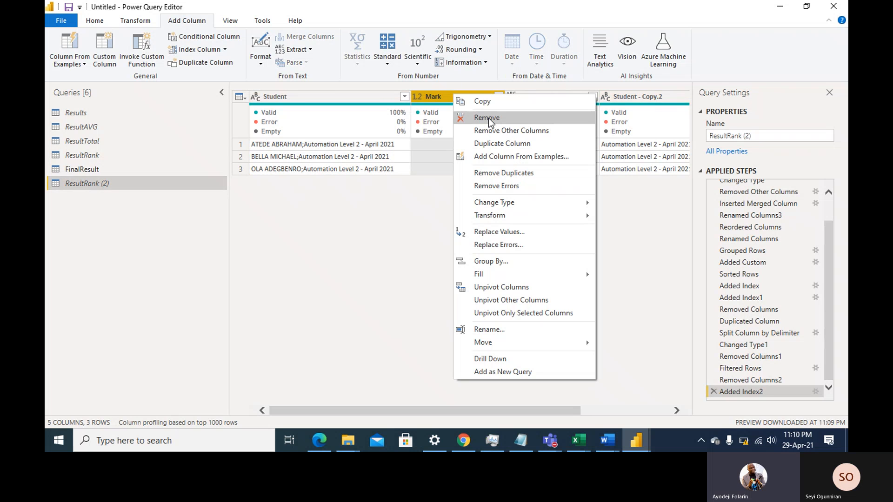
click(489, 119)
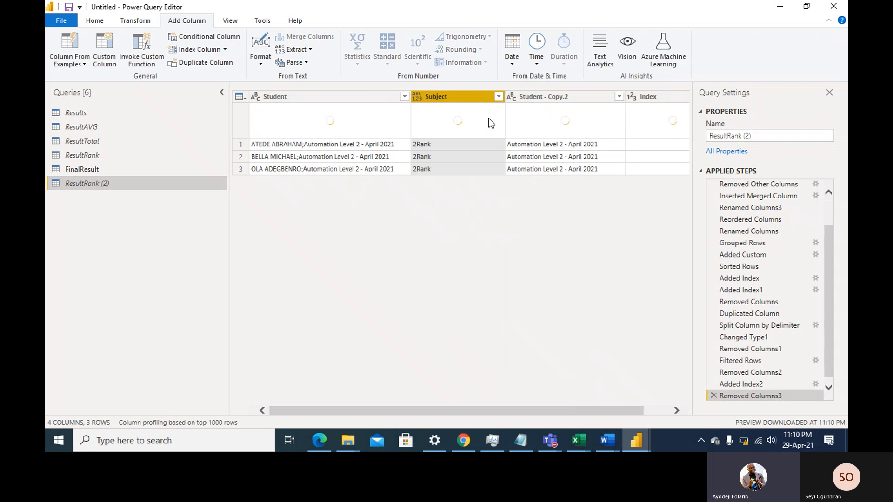
right_click(552, 99)
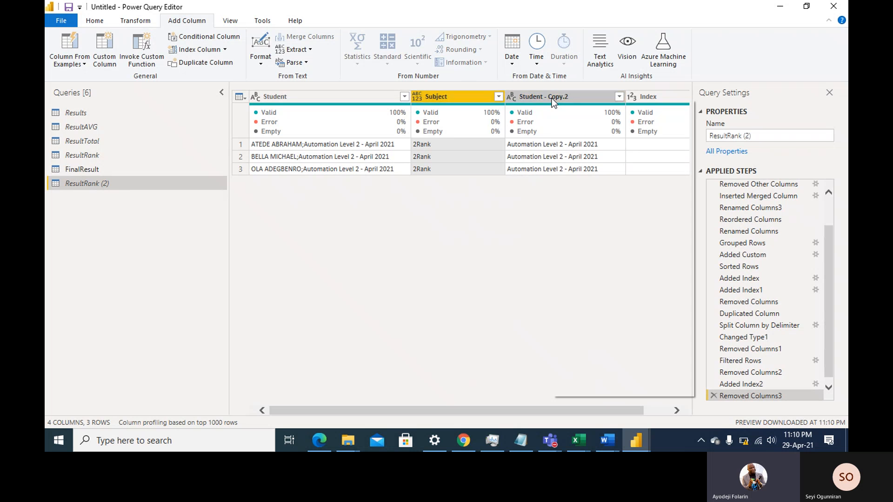
click(582, 122)
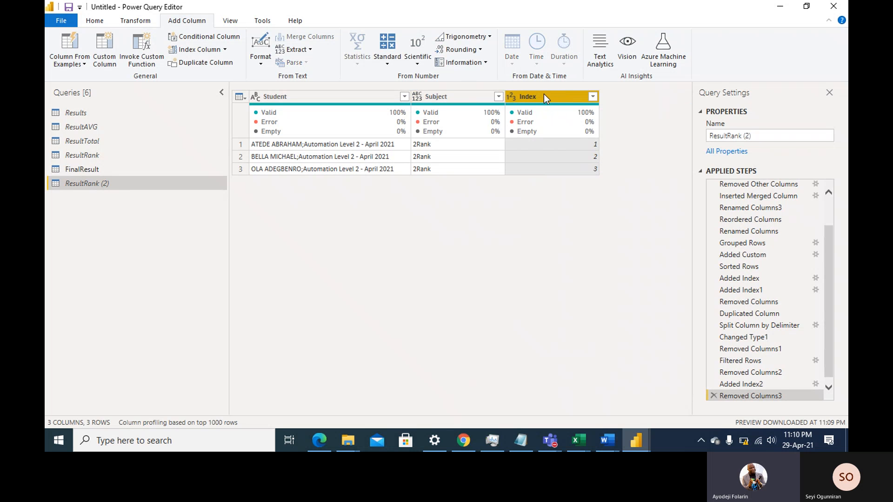
- Rename the Index column of ResultRank (2) as Mark
double_click(544, 94)
text(Mark)
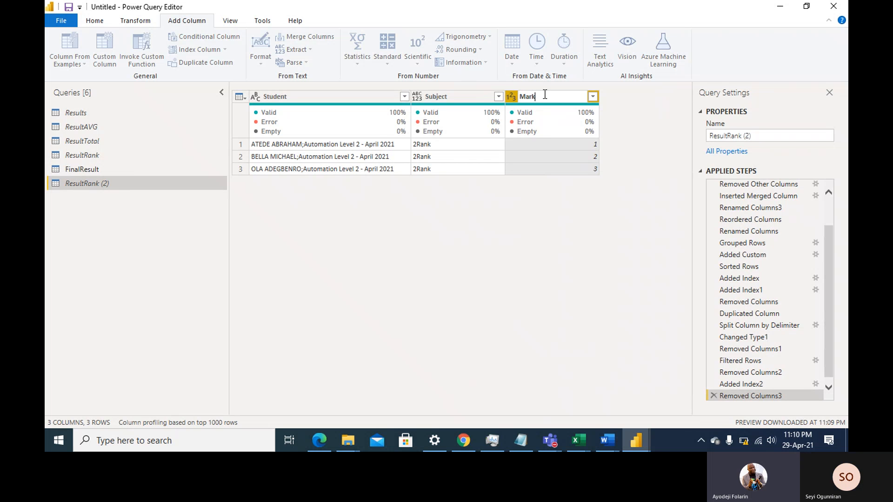
key(Return)
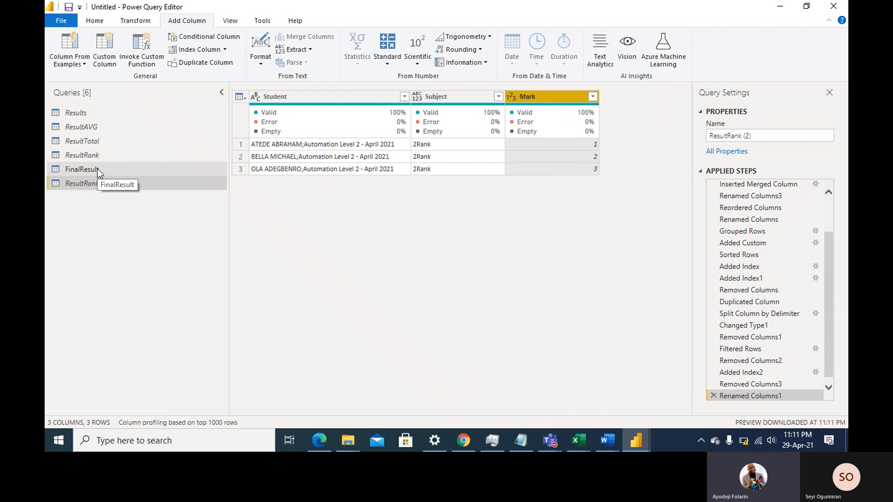
- Append the ResultRank (2) table to the ResultRank query as a two-table append
click(88, 157)
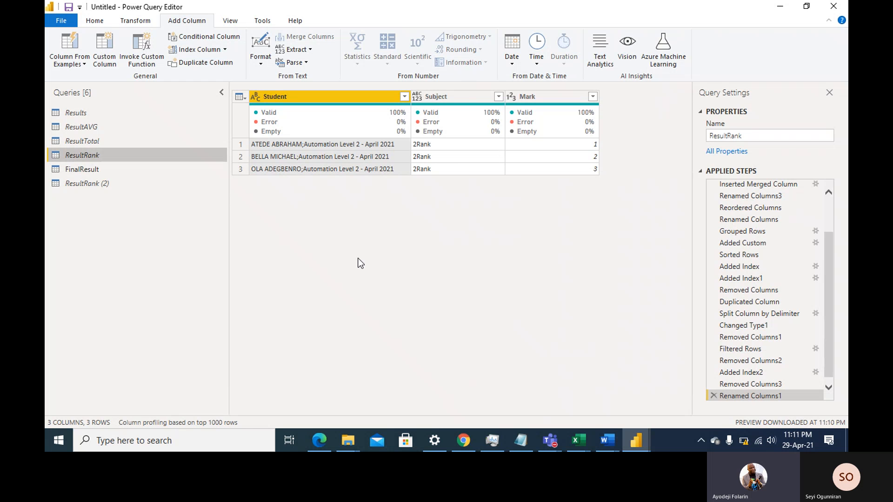
click(93, 21)
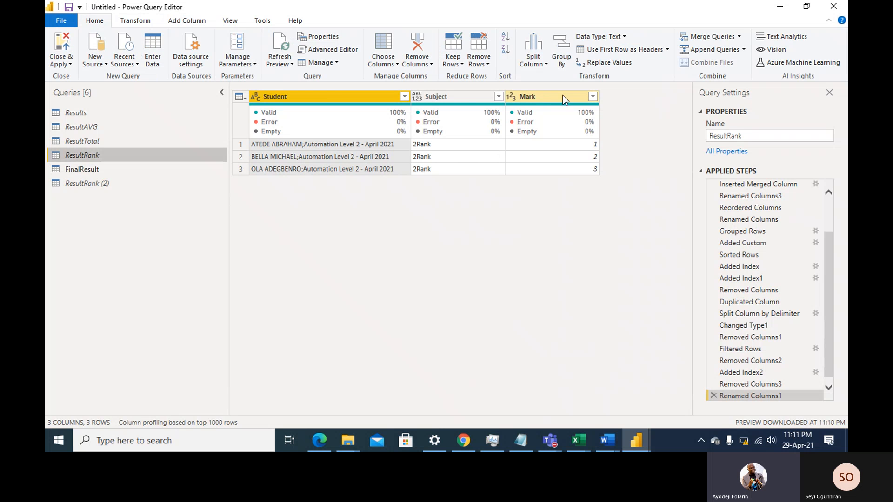
click(744, 50)
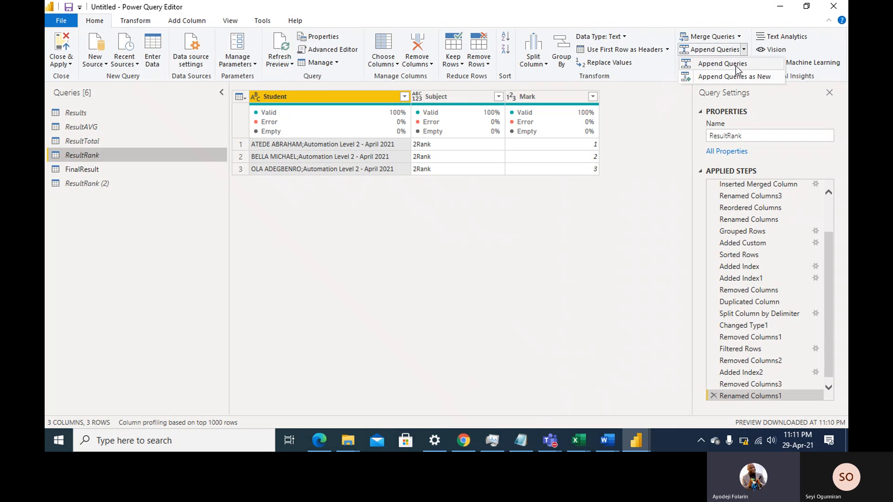
click(736, 65)
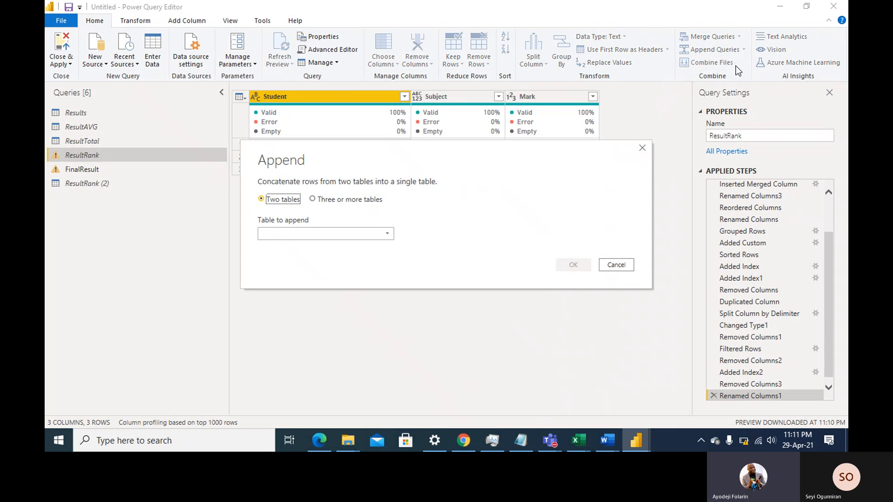
click(369, 231)
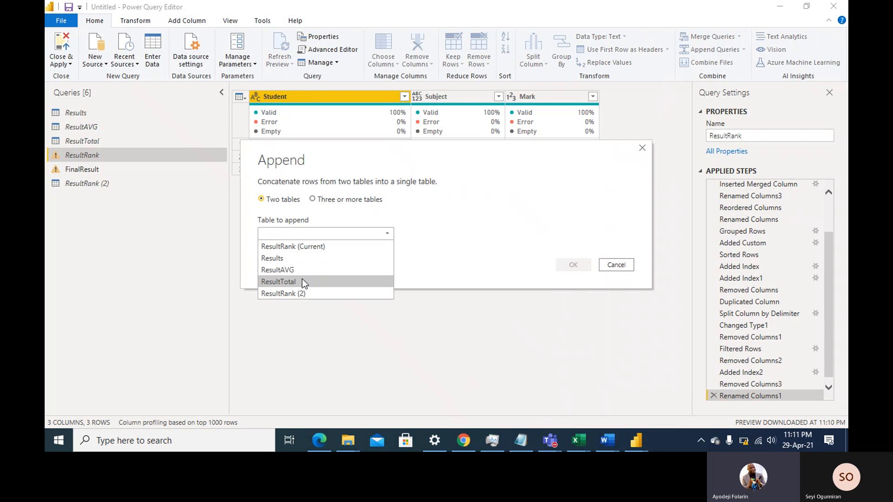
click(295, 294)
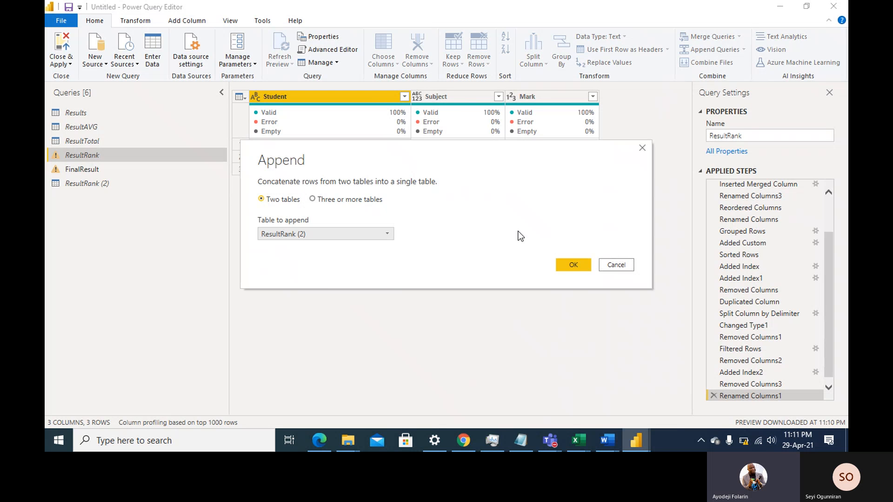
click(568, 263)
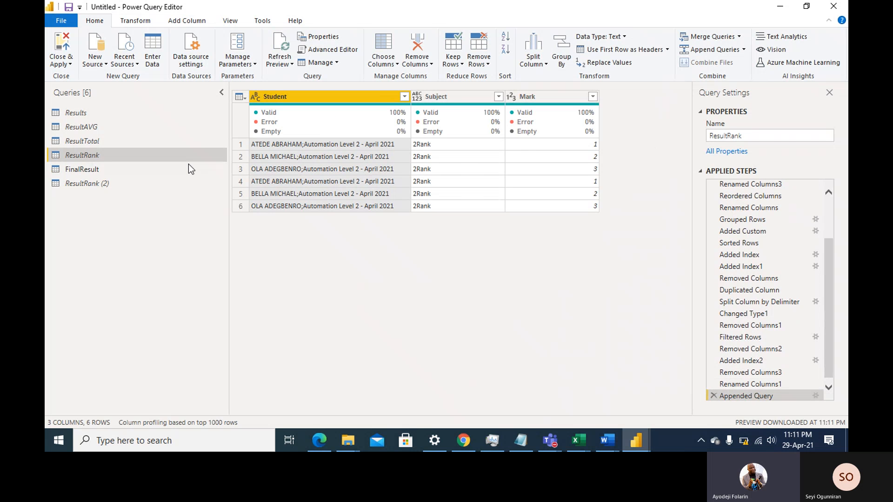
- Review the rows of the FinalResult query and apply all query changes to the report
click(73, 172)
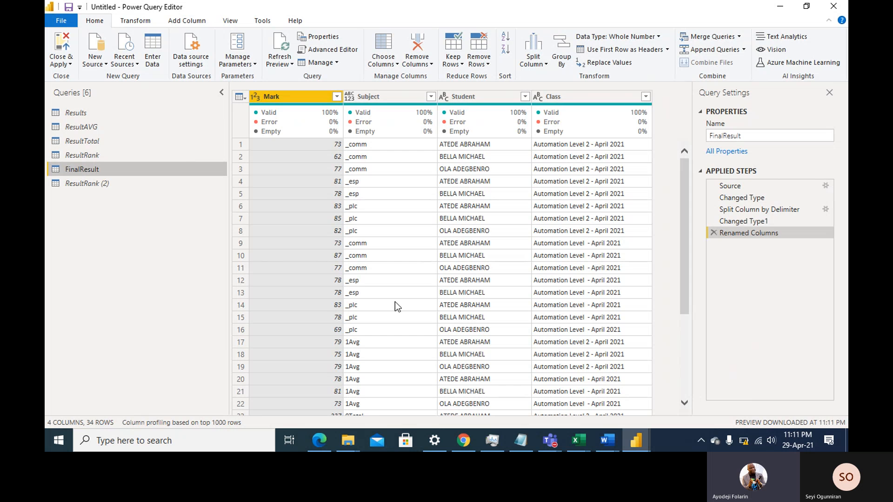
scroll(425, 307, down, 3)
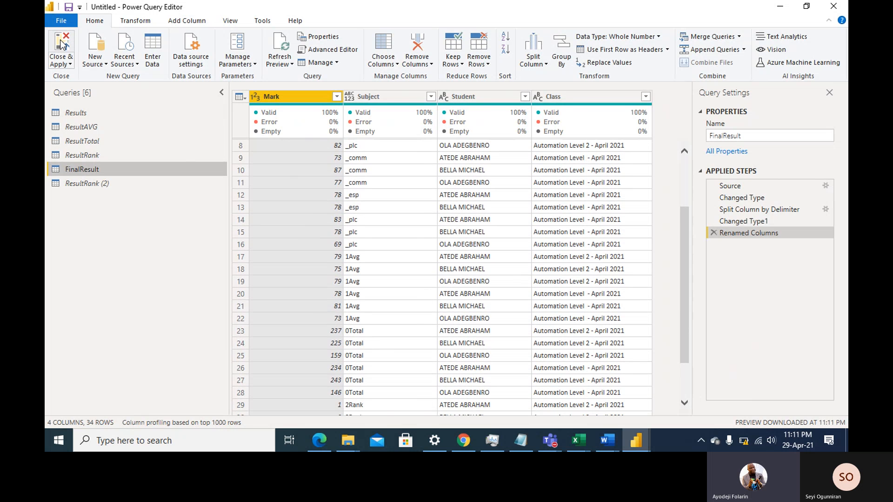
click(60, 43)
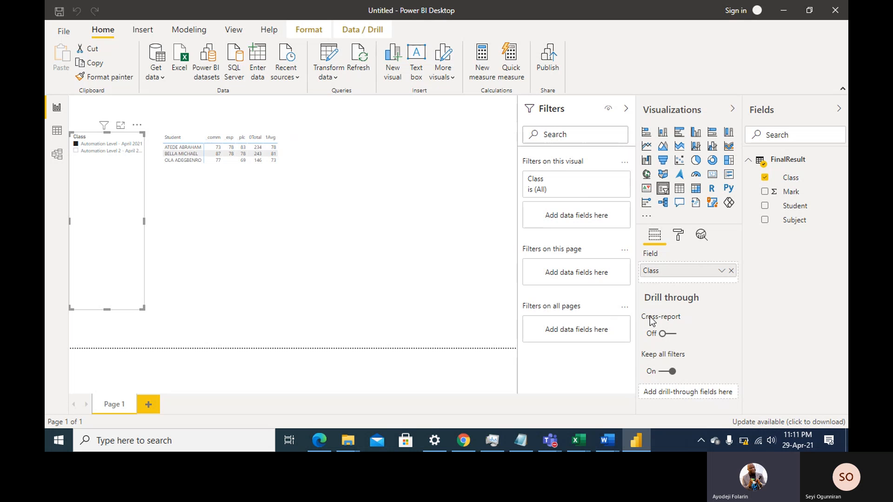
- Filter the matrix to Automation Level 2 - April 2021 with the Class slicer, and make the slicer shorter and slightly wider
click(329, 188)
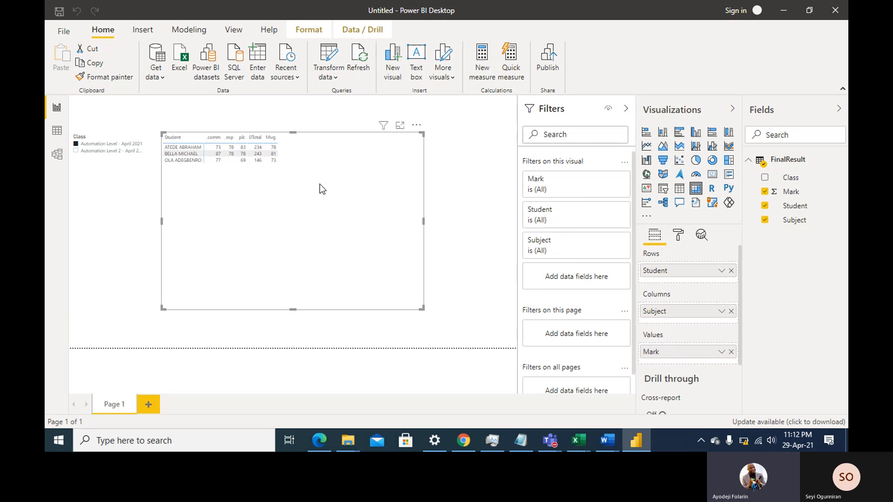
click(93, 153)
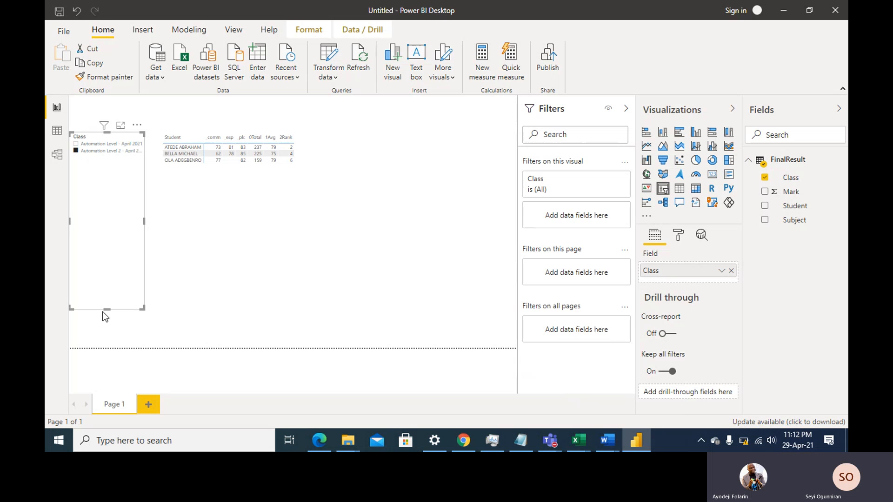
drag(107, 310, 114, 186)
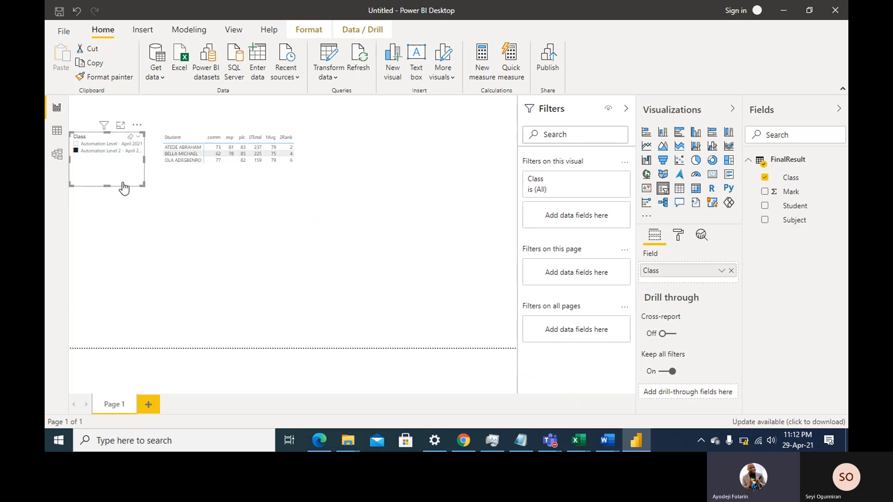
drag(144, 158, 153, 159)
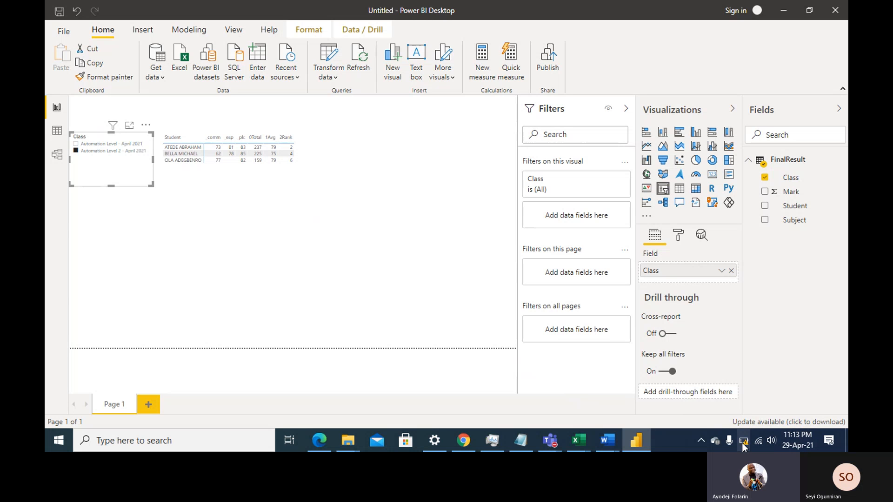
- Switch to the Microsoft Teams meeting window and leave the meeting
mouse_move(693, 390)
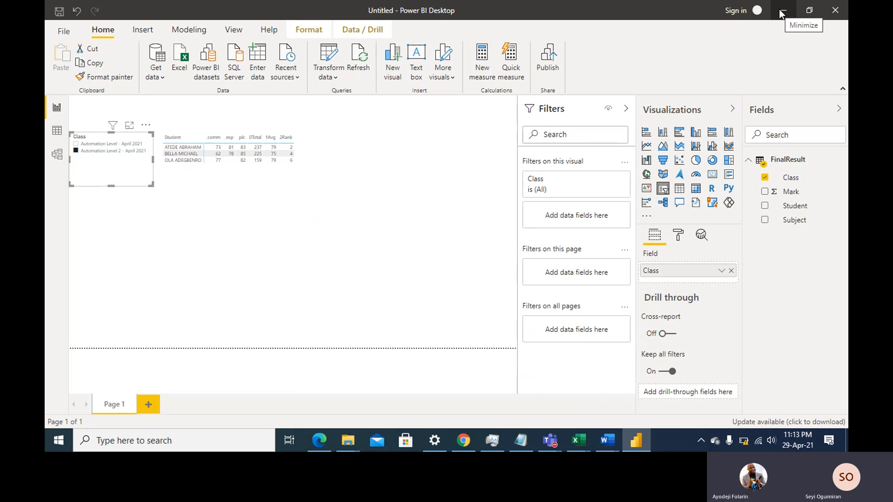
mouse_move(553, 444)
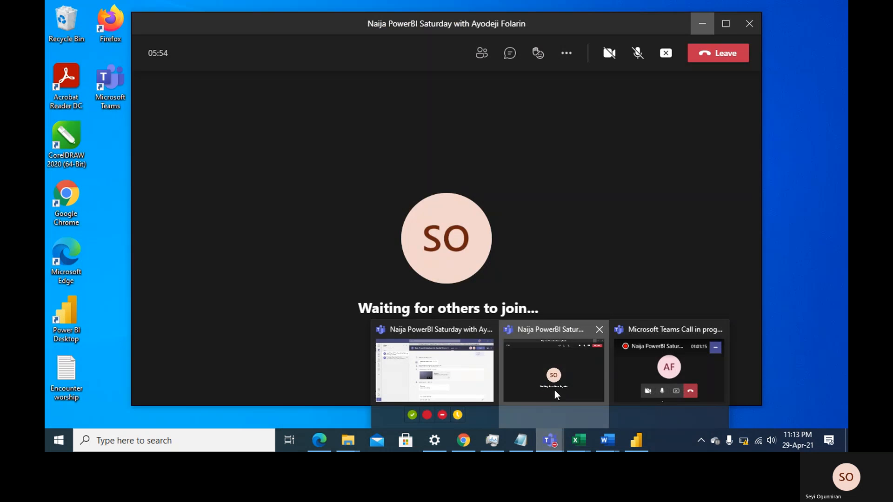
click(554, 389)
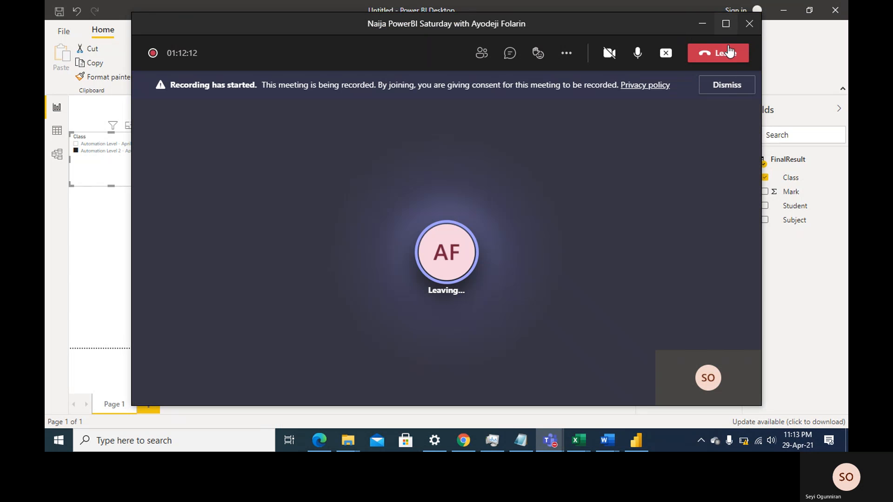